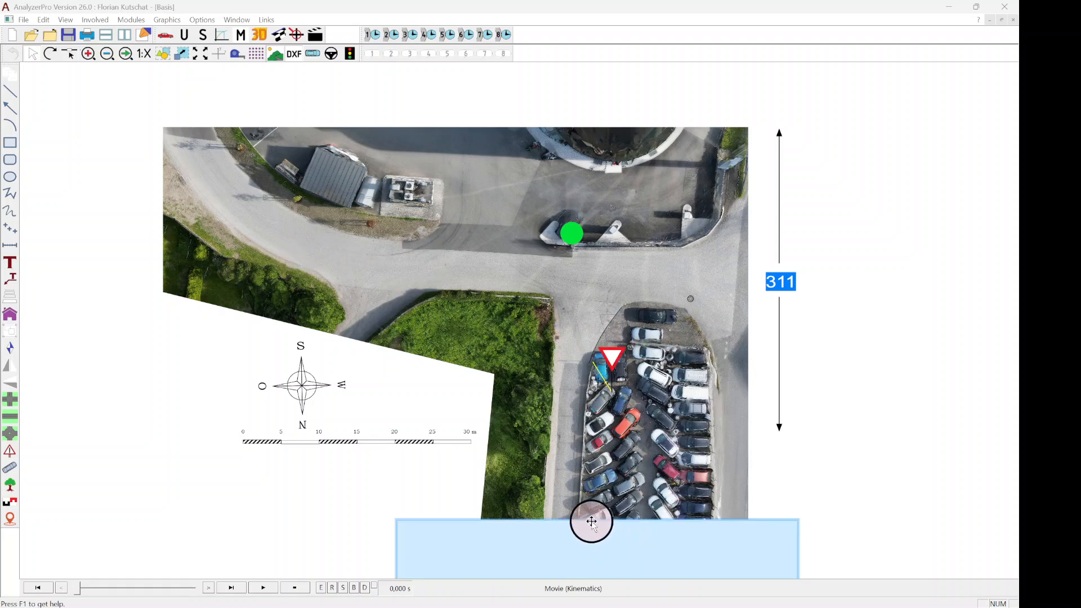
left_click_drag(615, 331, 630, 282)
left_click_drag(673, 440, 638, 240)
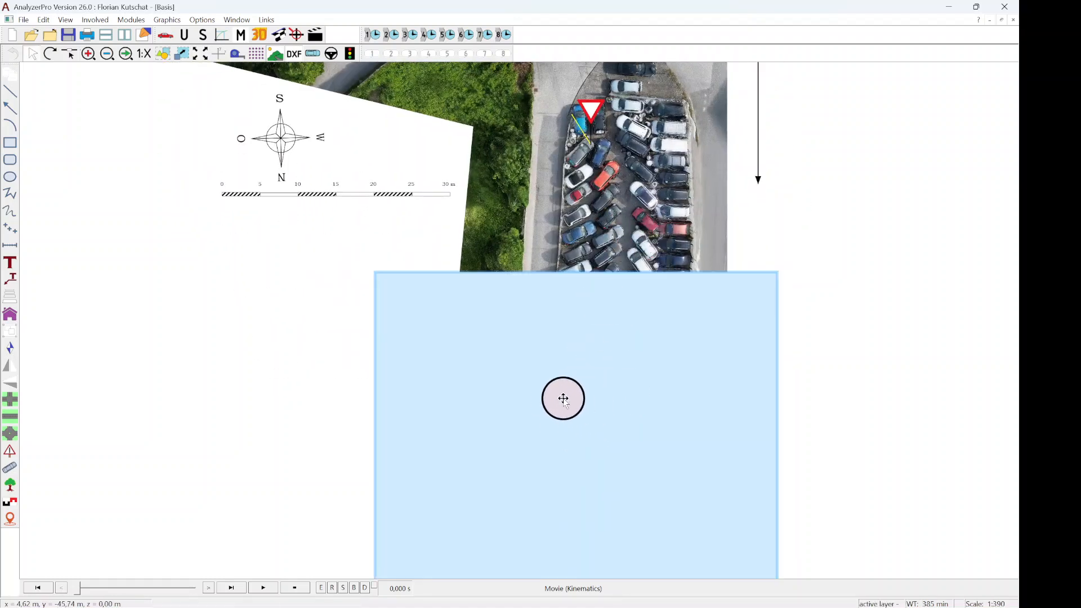
left_click_drag(529, 155, 604, 401)
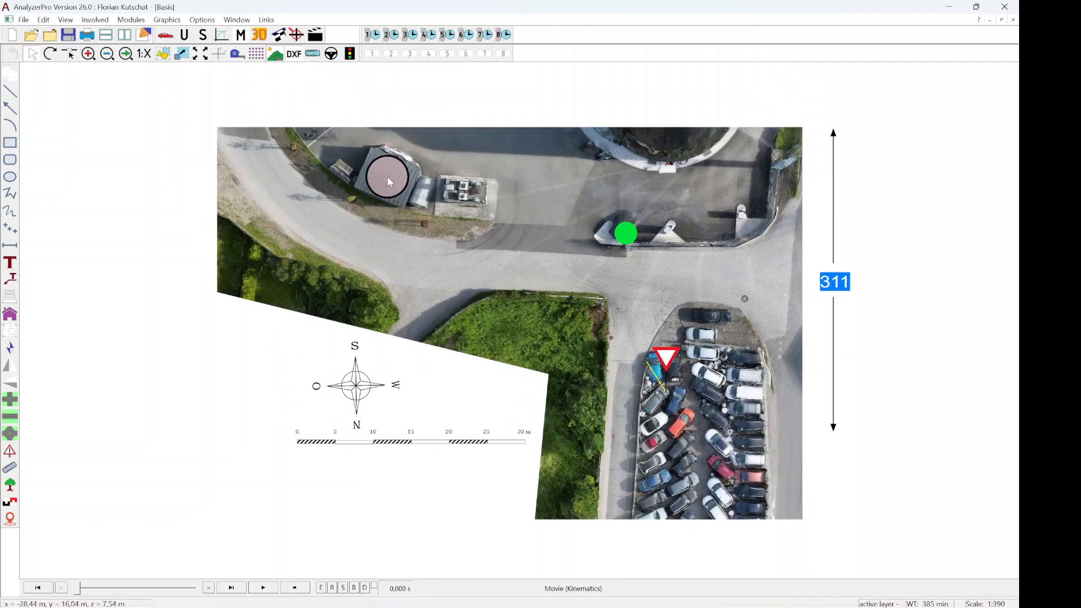
left_click_drag(174, 103, 112, 140)
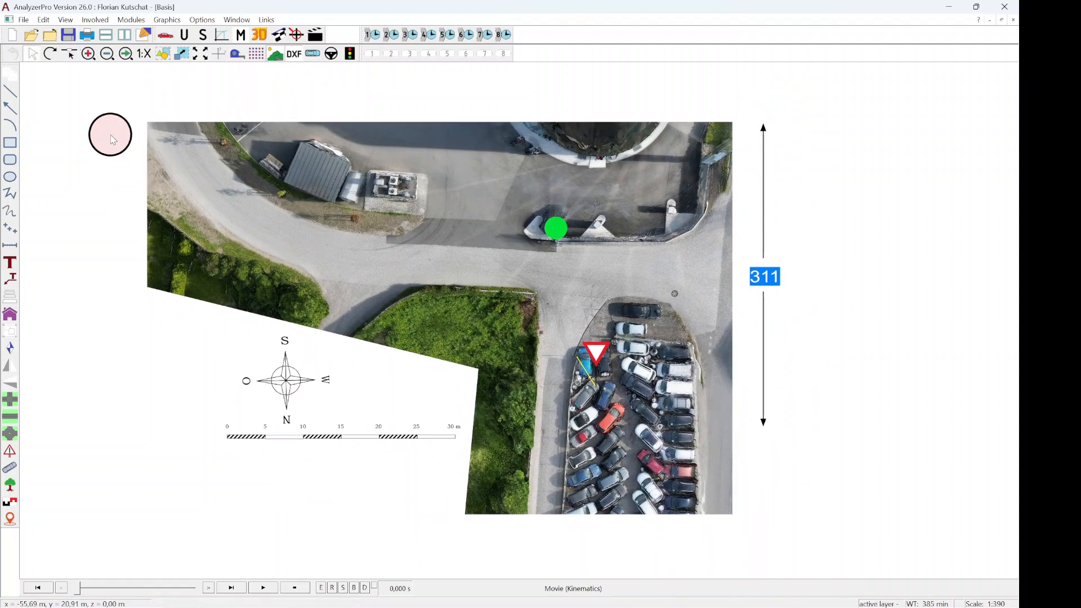
Open the Manual analysis / single frames module for video analysis and maximise its window.
left_click(133, 20)
mouse_move(228, 435)
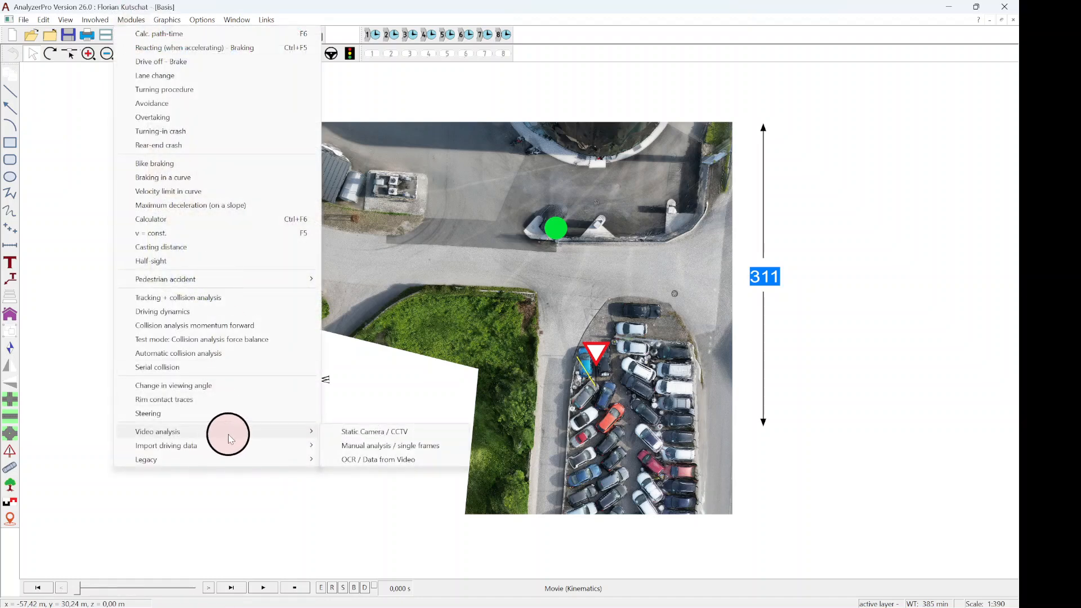
left_click(410, 448)
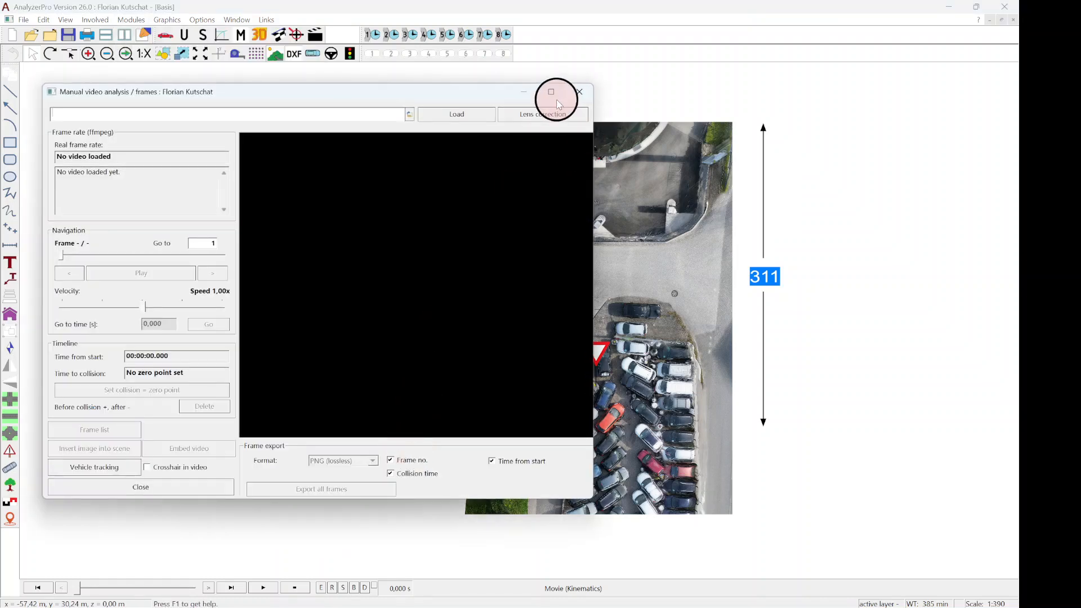
left_click(553, 91)
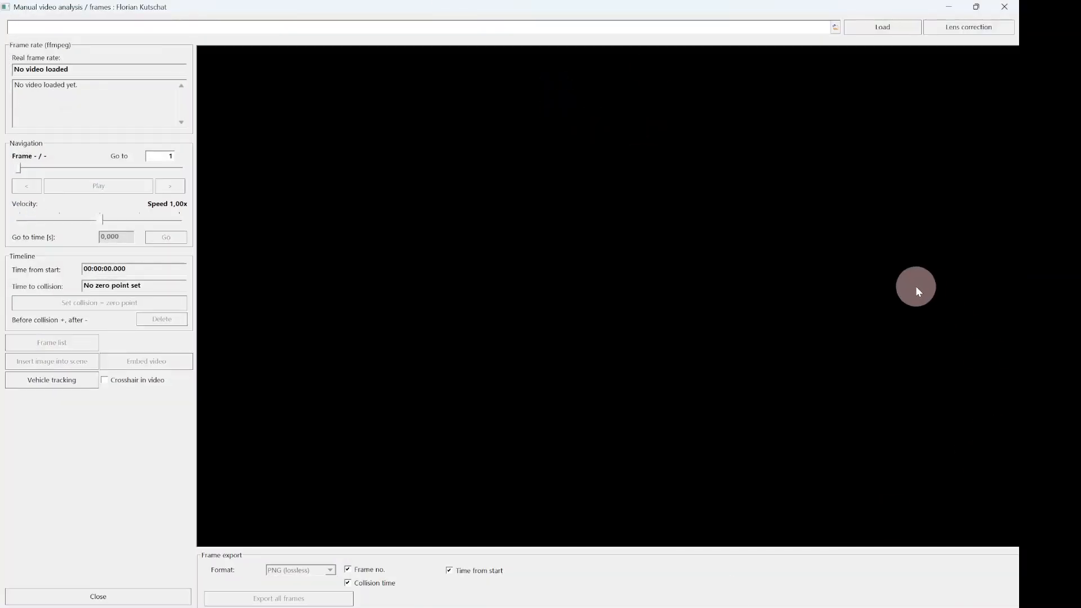
Load the video file Video from the 11_Koll_bluetower folder, keeping the file filter on Video files.
left_click(851, 26)
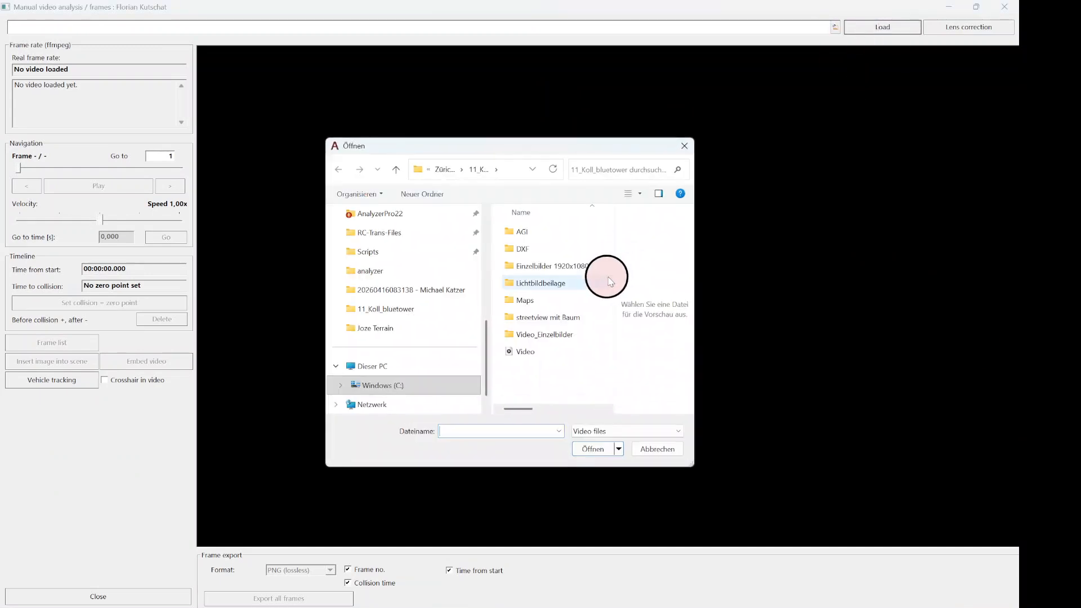
left_click(626, 432)
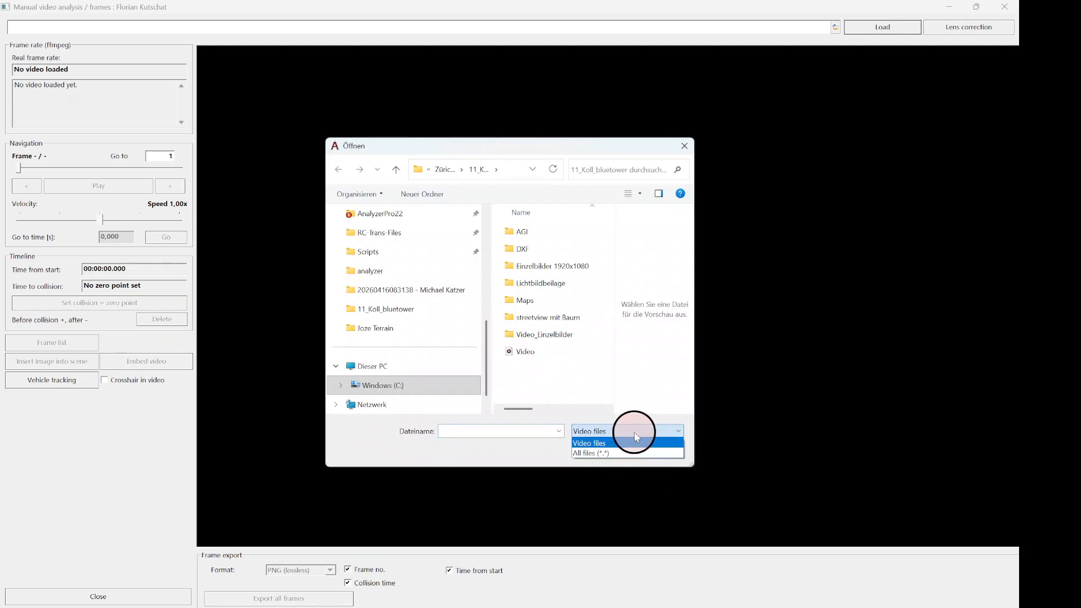
left_click(631, 434)
left_click(552, 350)
double_click(551, 351)
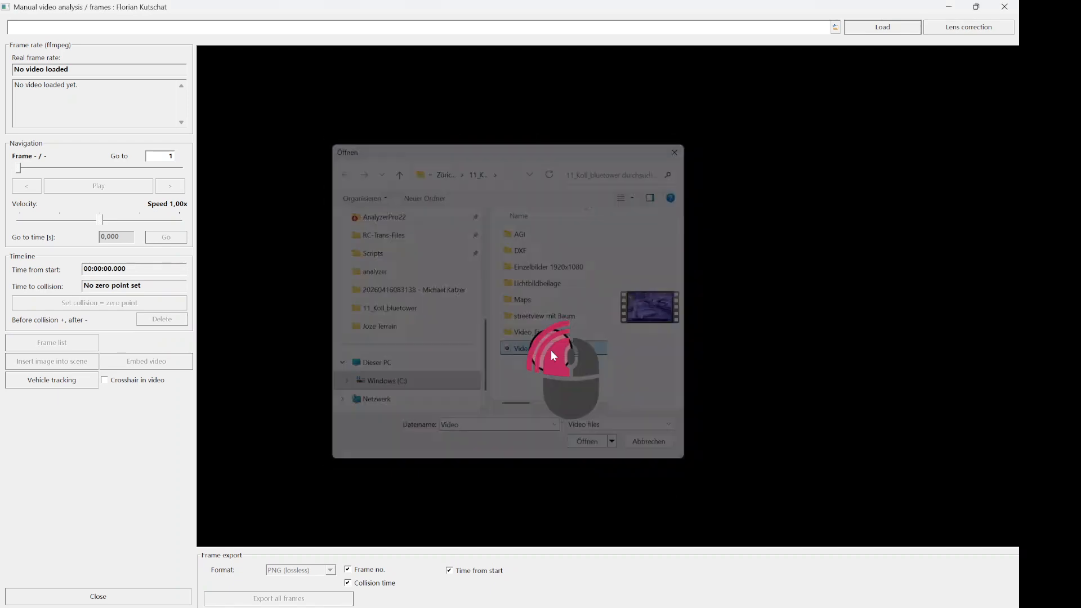
Review the loaded video's frame rate details and play the footage through to the end.
scroll(239, 258, "down", 1)
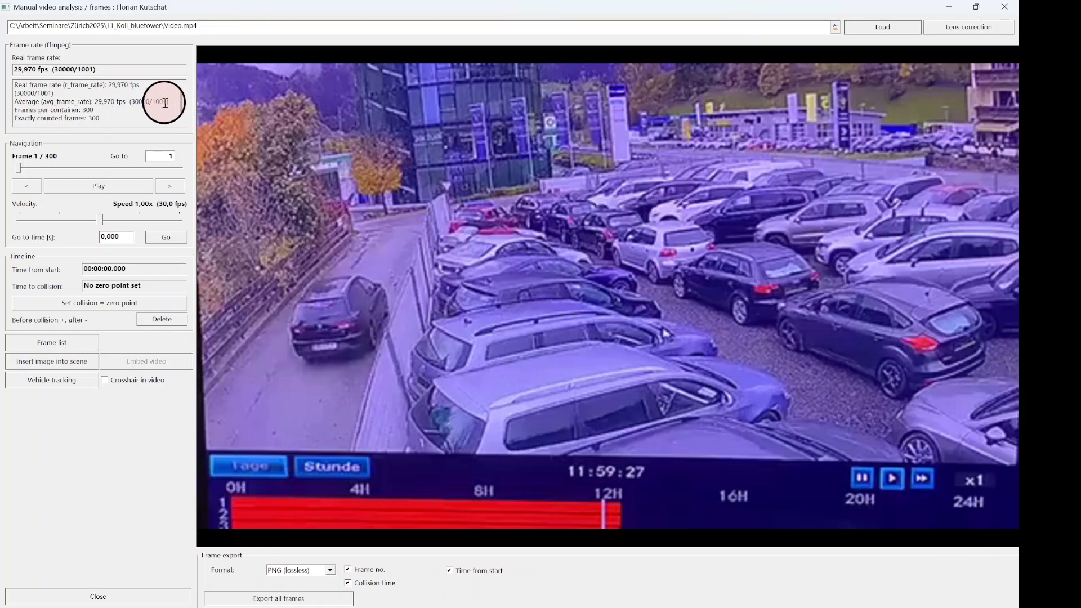
scroll(152, 104, "down", 1)
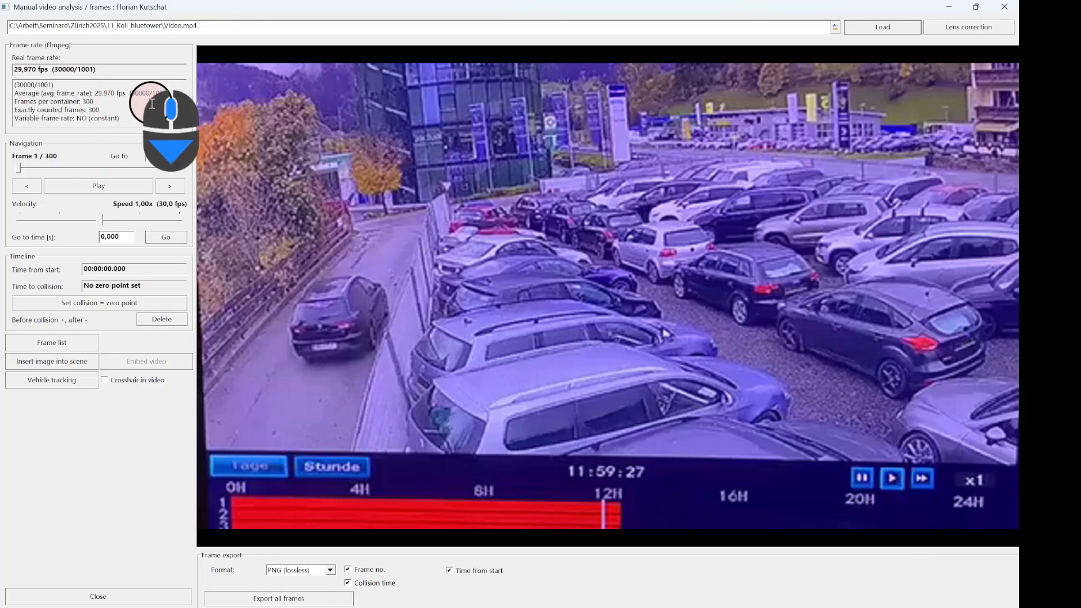
scroll(164, 105, "up", 1)
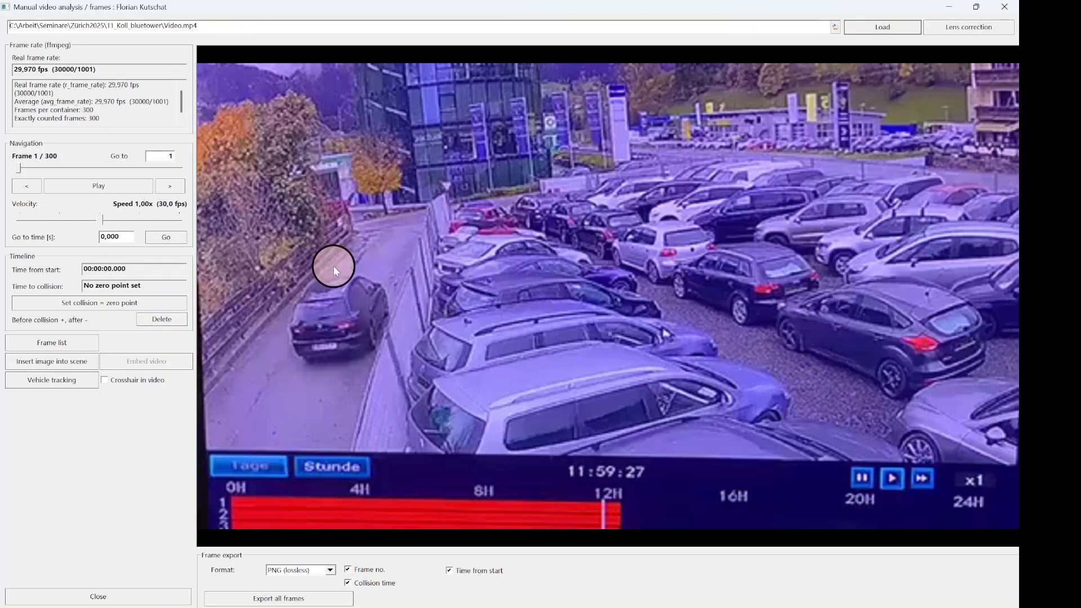
left_click(96, 186)
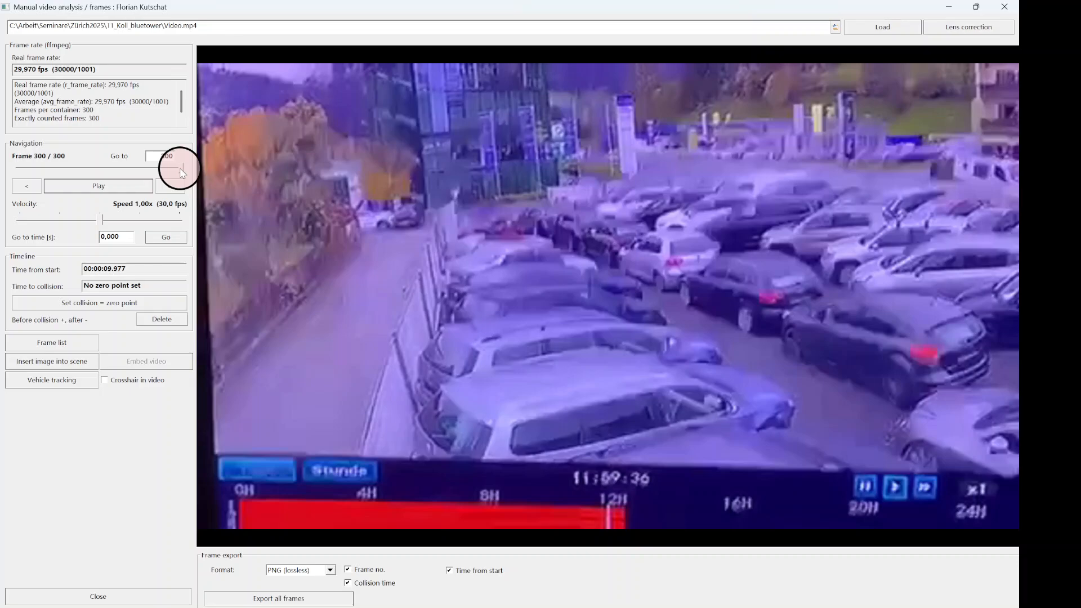
Go to frame 196, inspect the two vehicles at the end of the road closely, and set this frame as the collision zero point.
left_click_drag(180, 168, 123, 201)
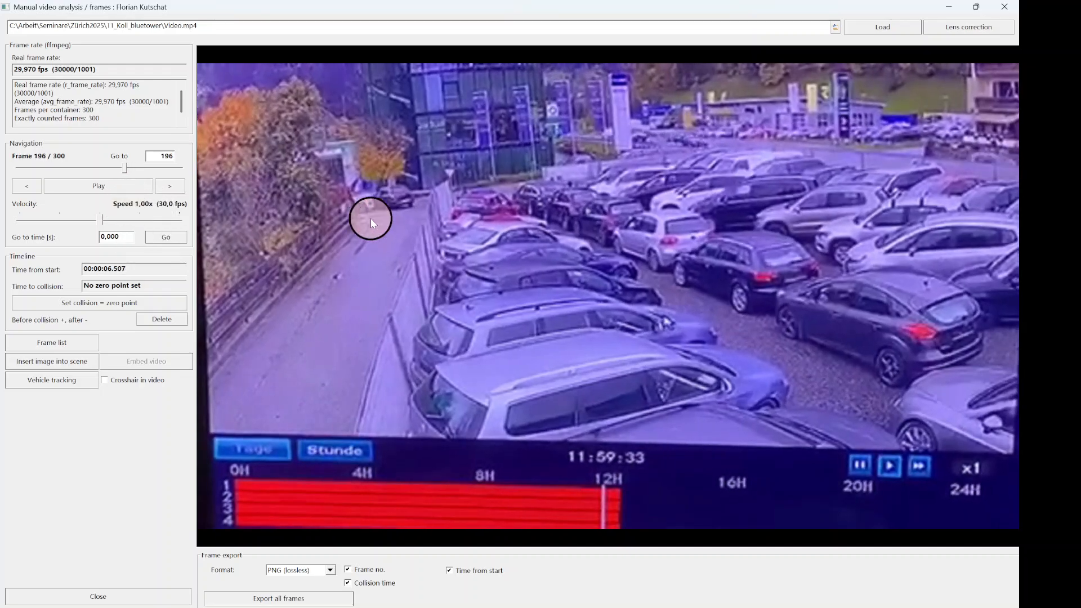
scroll(381, 225, "up", 5)
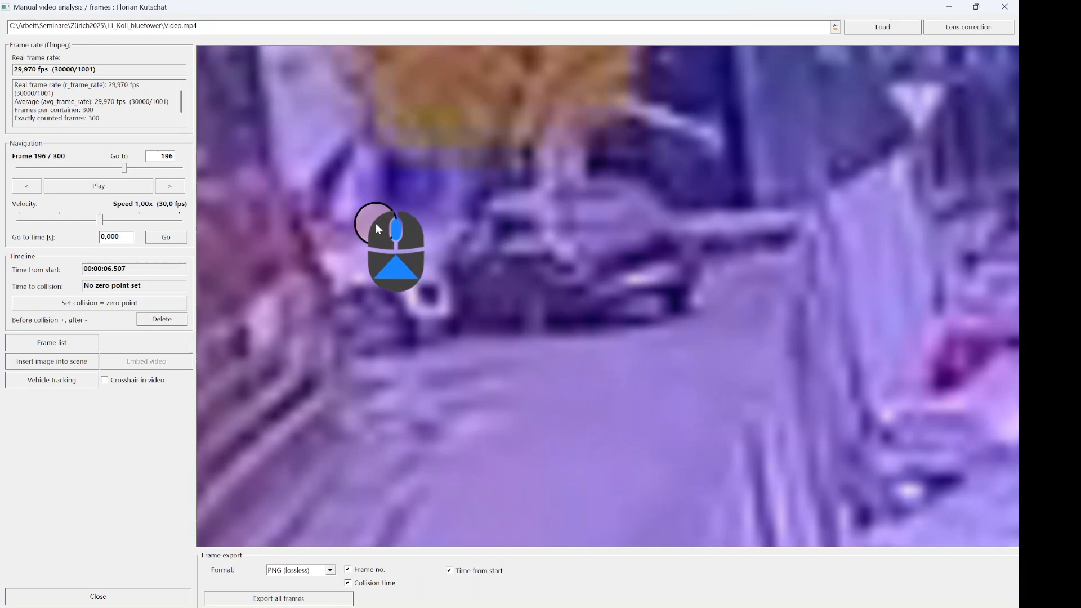
scroll(711, 178, "down", 5)
scroll(710, 177, "up", 5)
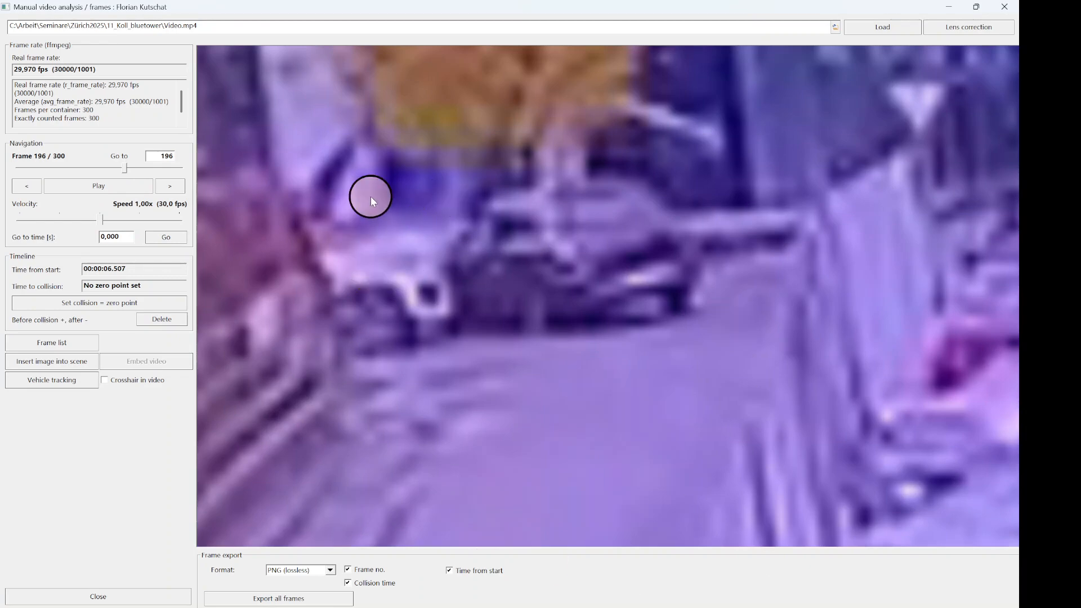
scroll(540, 267, "down", 5)
scroll(631, 274, "up", 4)
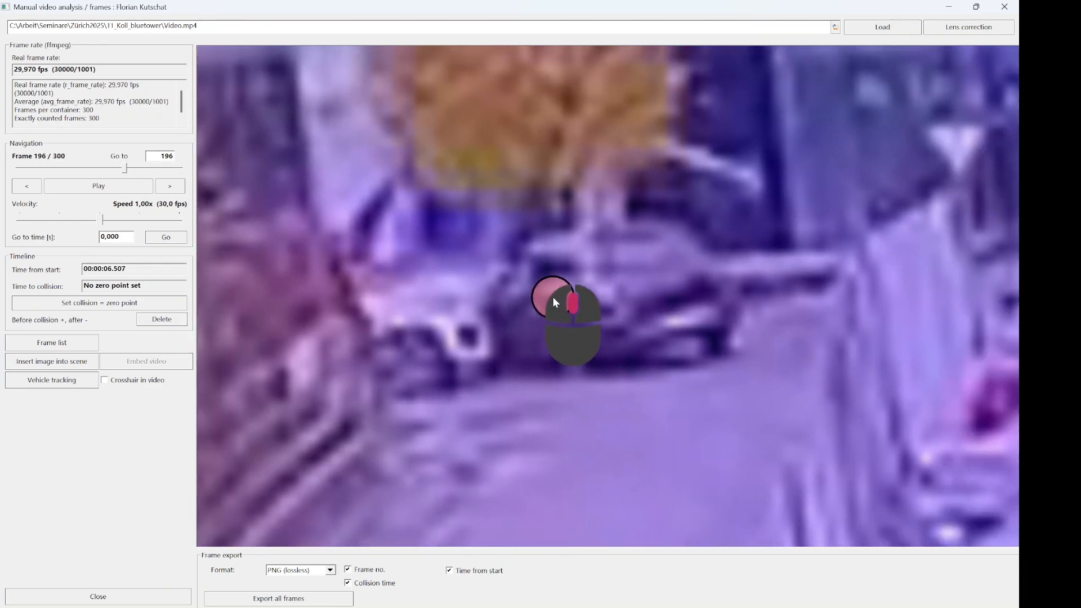
scroll(275, 290, "down", 4)
scroll(434, 291, "up", 3)
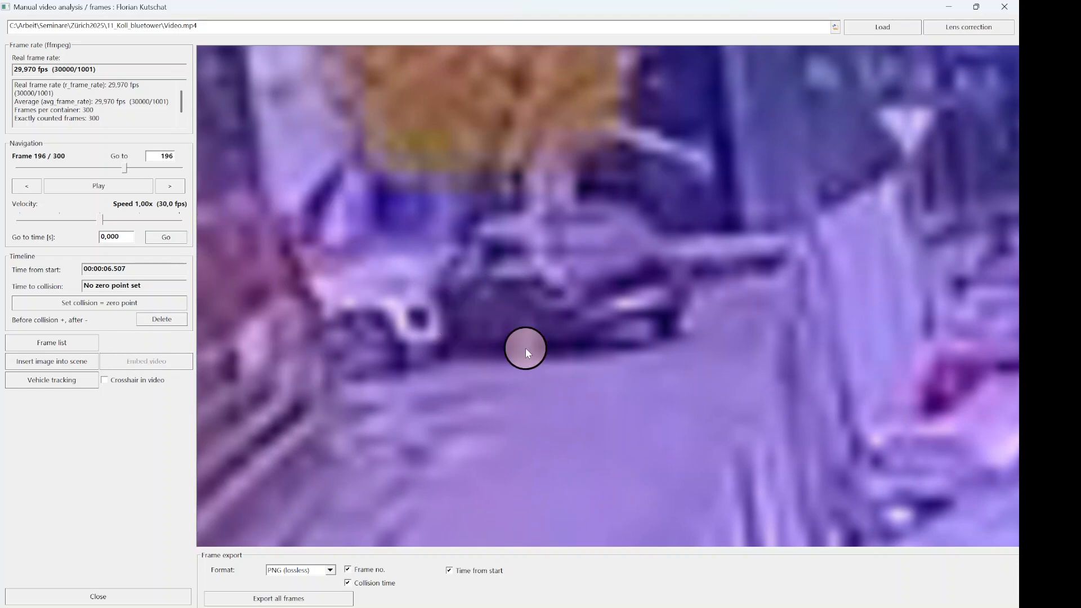
scroll(526, 348, "down", 3)
scroll(518, 335, "down", 2)
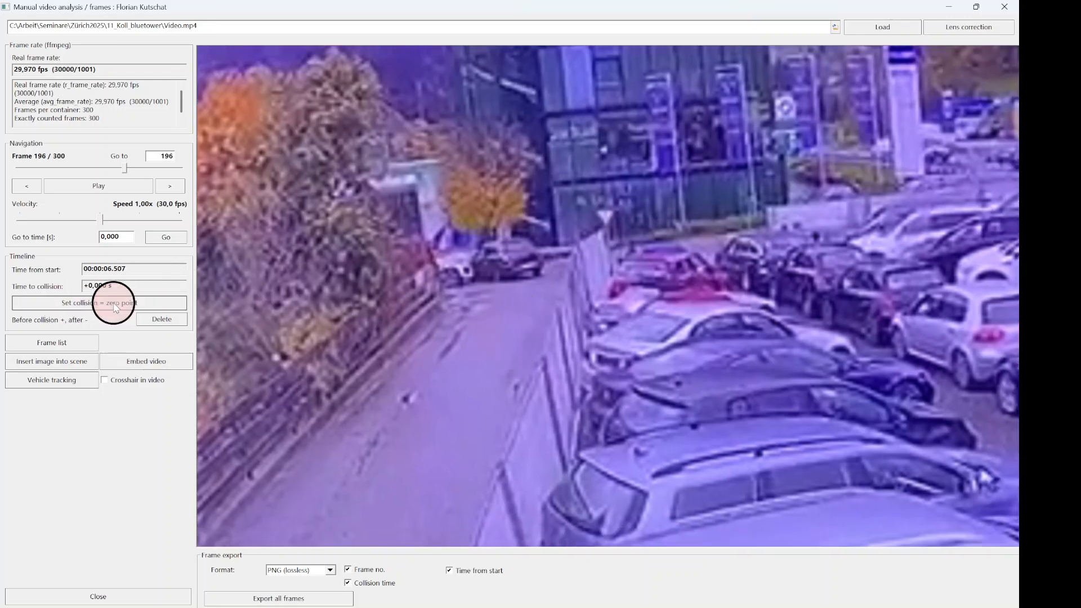
Compare the time from start and time to collision at frame 1, play the video past the collision, and return to frame 1.
left_click_drag(125, 278, 66, 273)
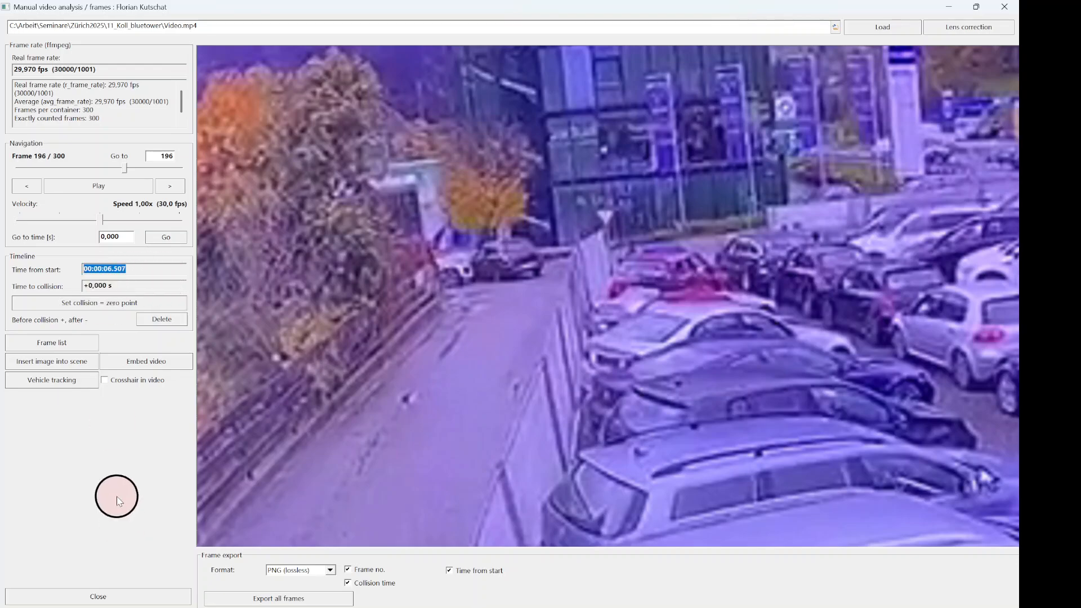
left_click_drag(124, 165, 19, 168)
left_click_drag(127, 290, 53, 293)
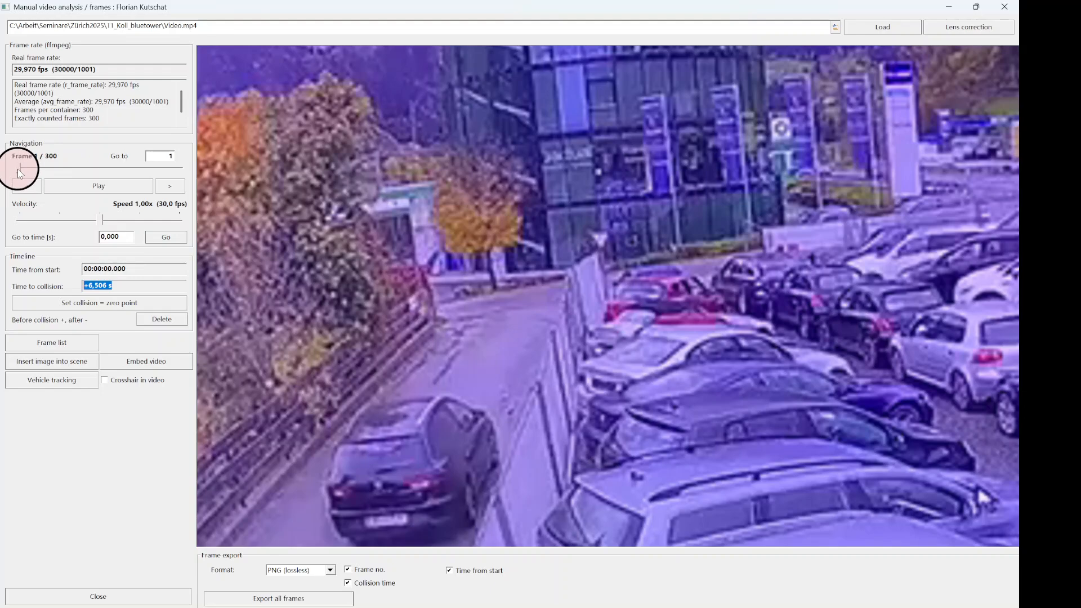
left_click(76, 185)
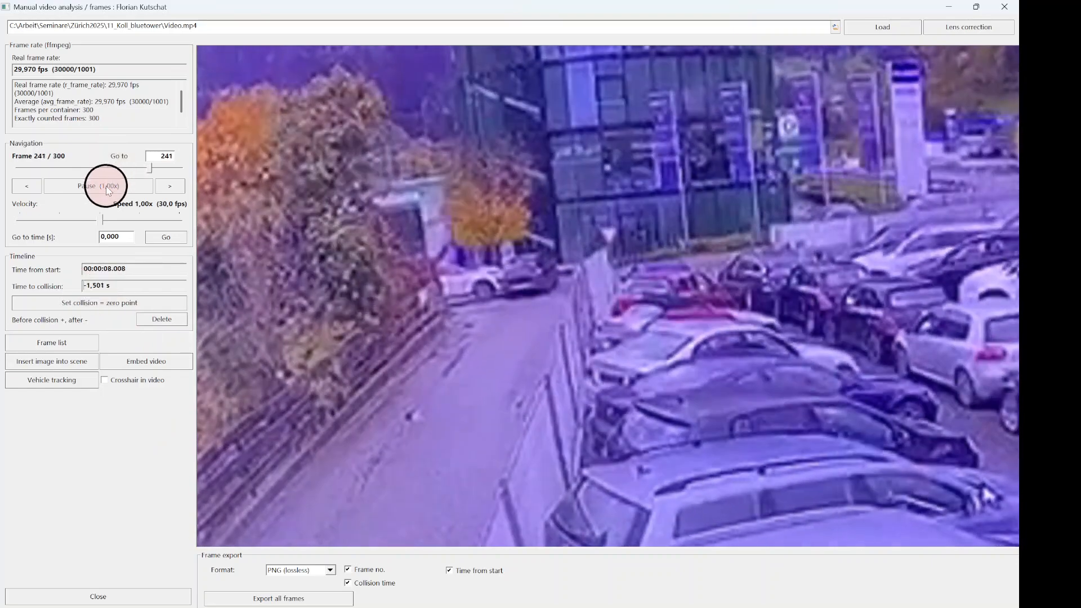
left_click(109, 189)
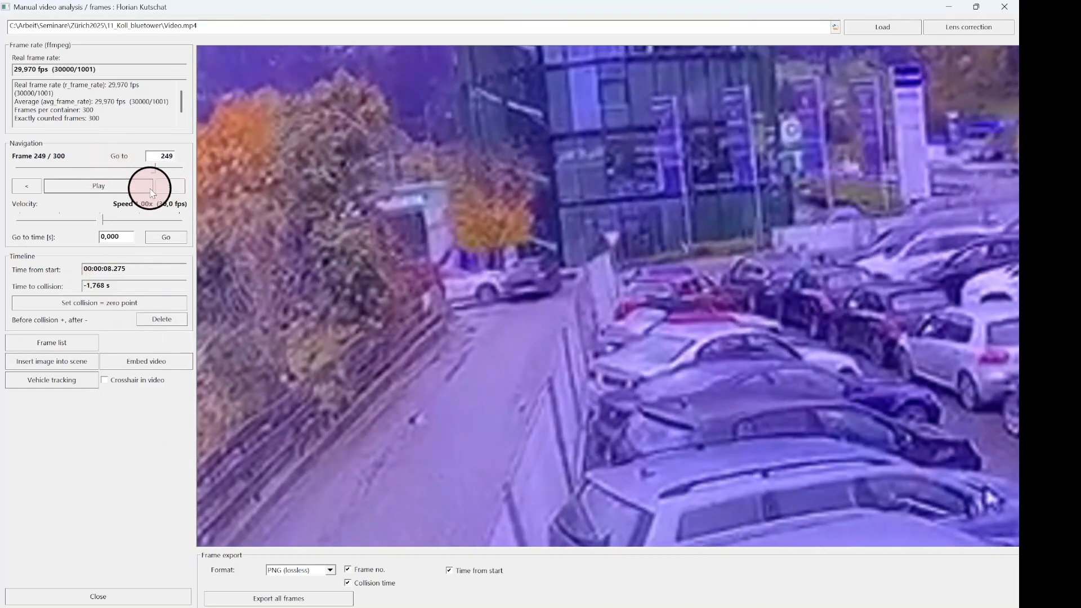
left_click_drag(154, 170, 61, 175)
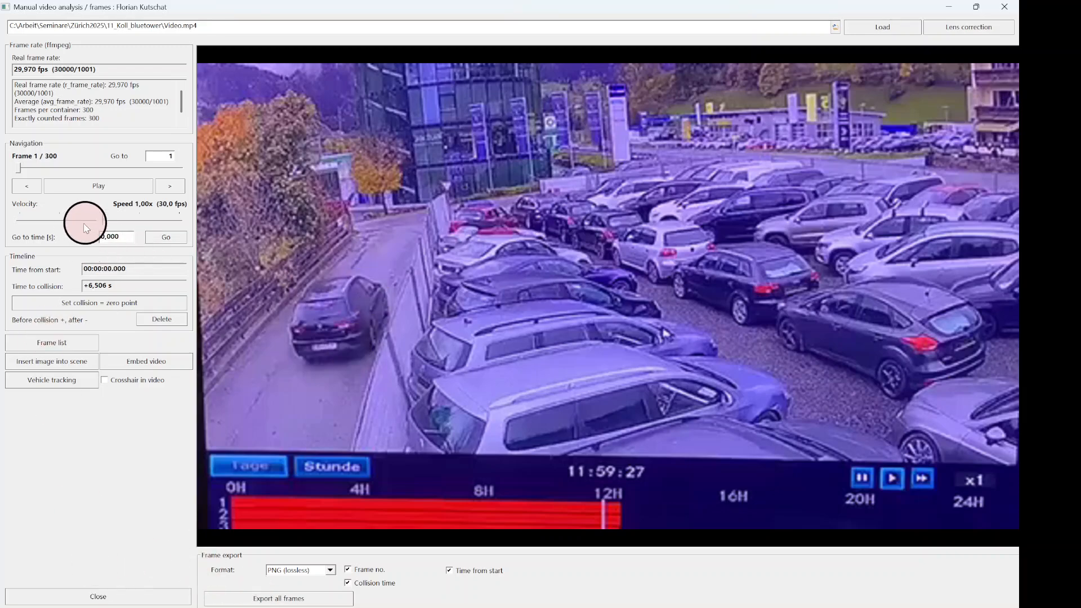
Go to frame 100, insert its image into the scene, and move the video analysis window aside to reveal the sketch.
left_click_drag(17, 173, 69, 178)
left_click(167, 190)
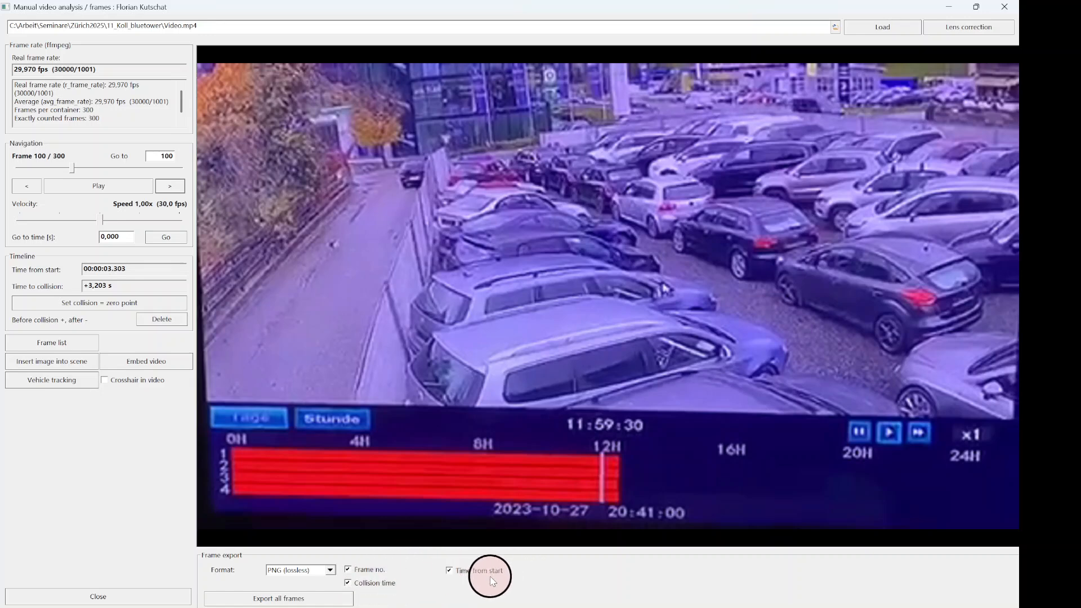
left_click(49, 363)
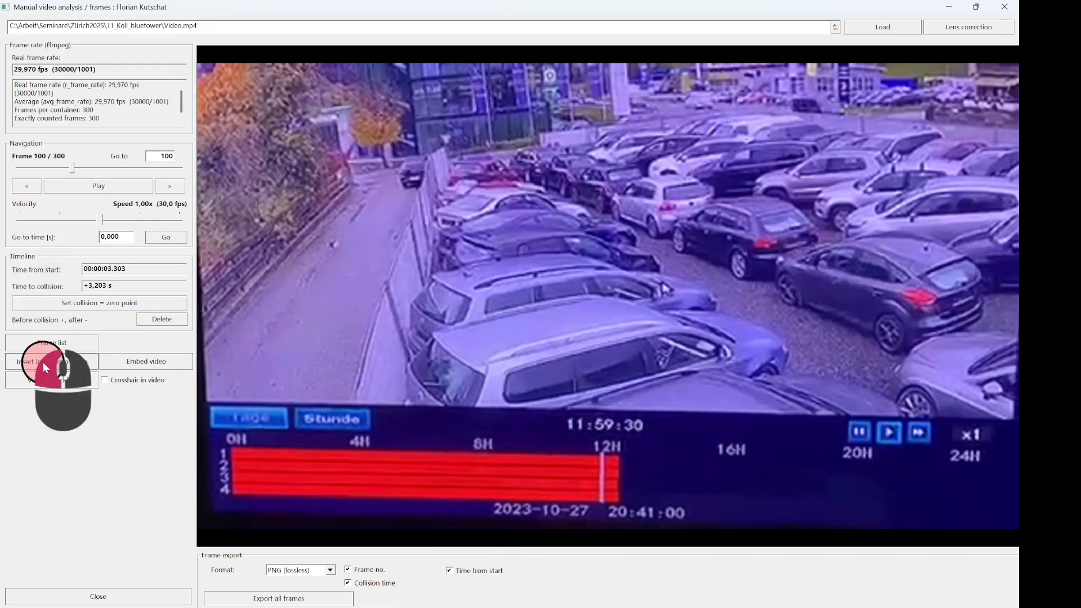
left_click_drag(872, 8, 66, 302)
Check the inserted frame's time overlay, enlarge the image, and place it beyond the upper-right corner of the aerial photo.
scroll(566, 273, "up", 10)
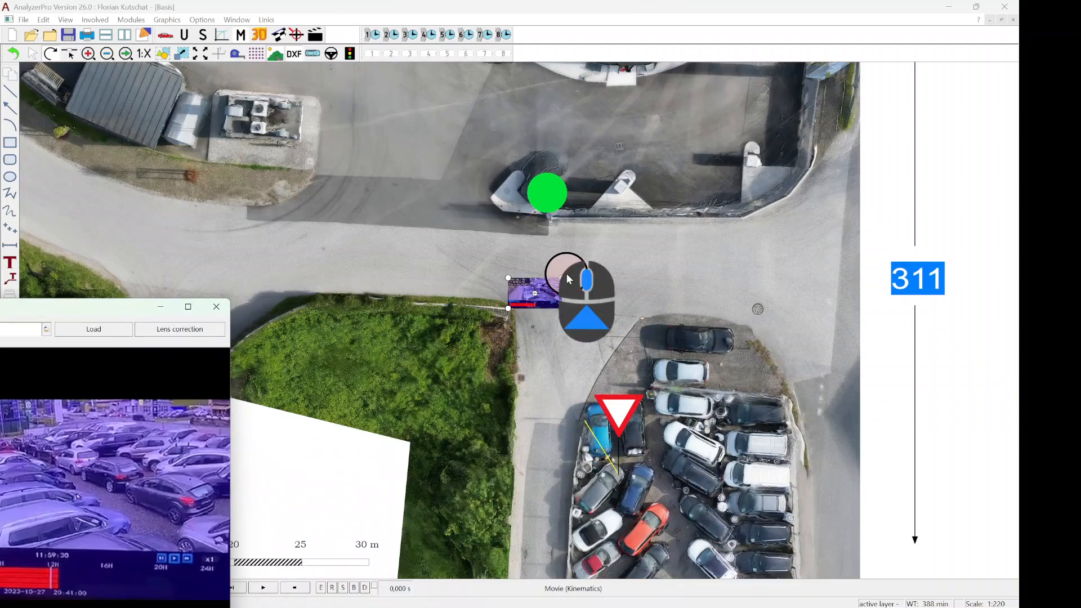
scroll(502, 320, "up", 2)
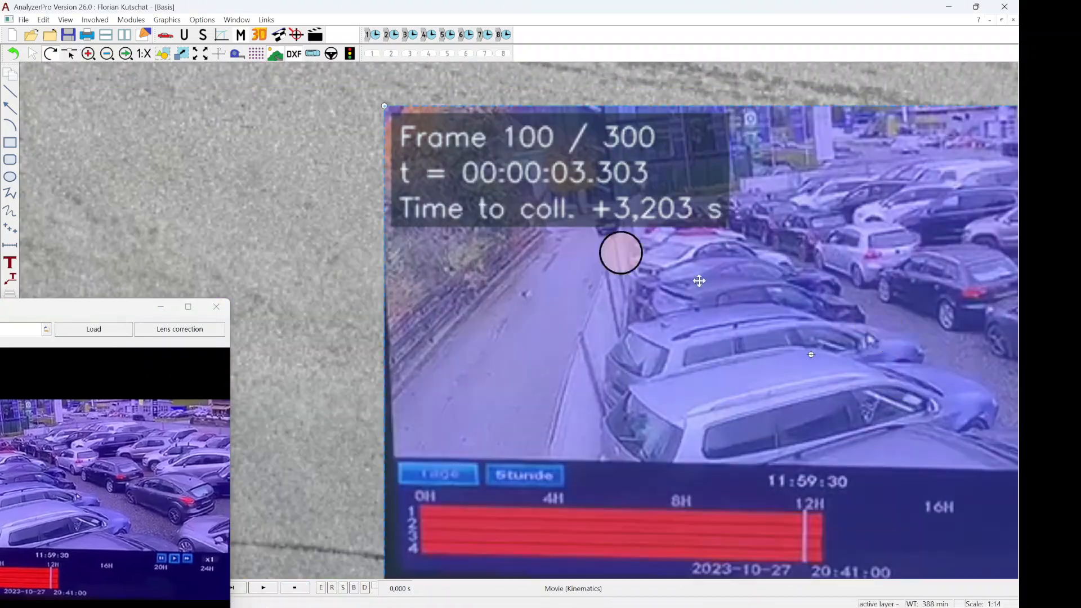
scroll(335, 169, "down", 1)
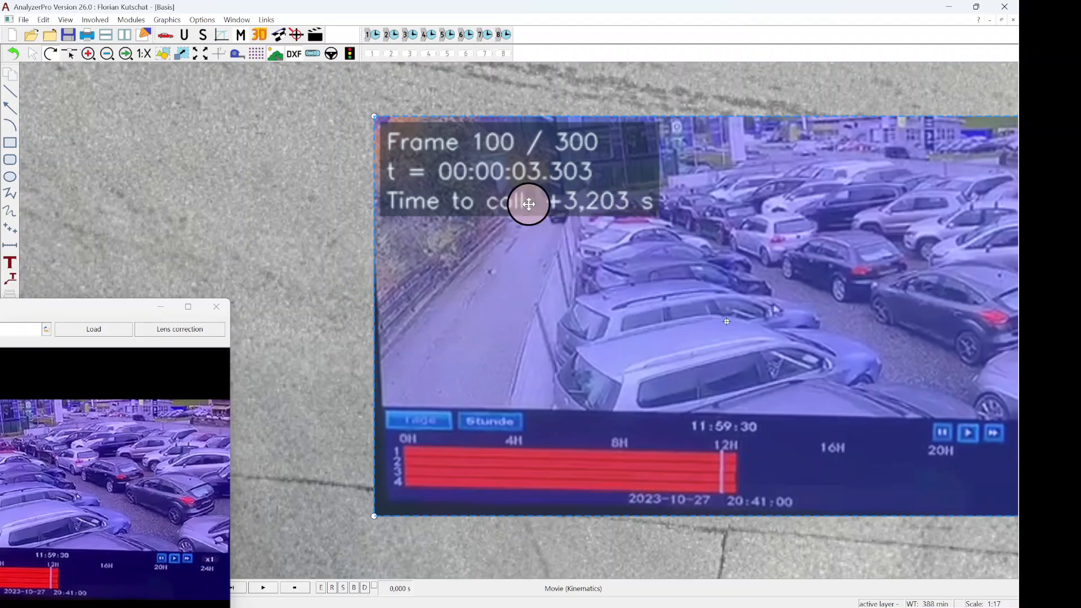
scroll(350, 265, "down", 5)
scroll(390, 290, "down", 6)
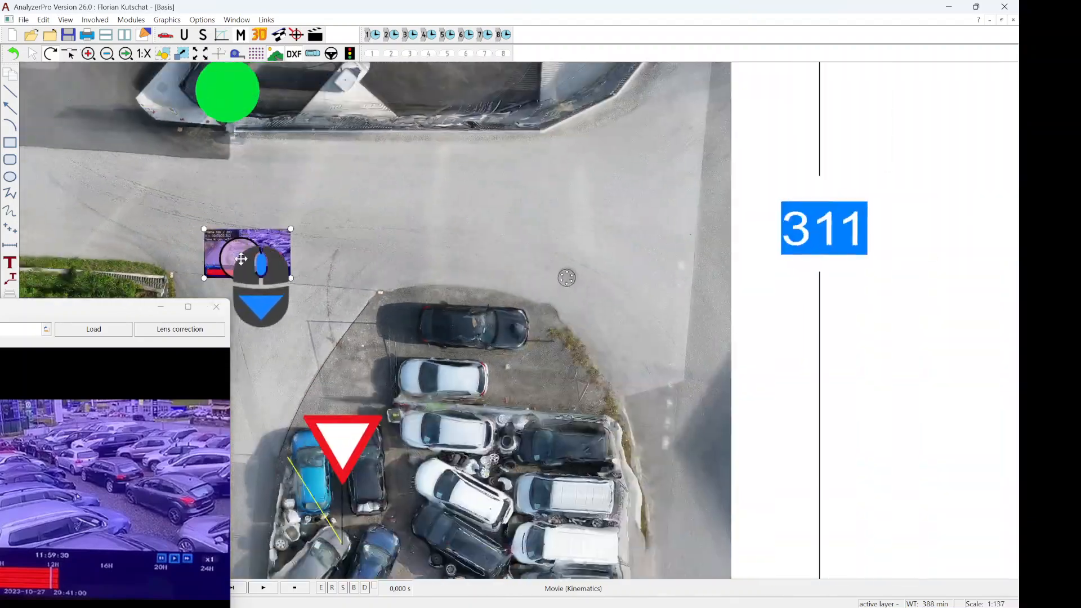
scroll(478, 313, "down", 3)
left_click_drag(750, 229, 1072, 0)
left_click_drag(857, 149, 686, 313)
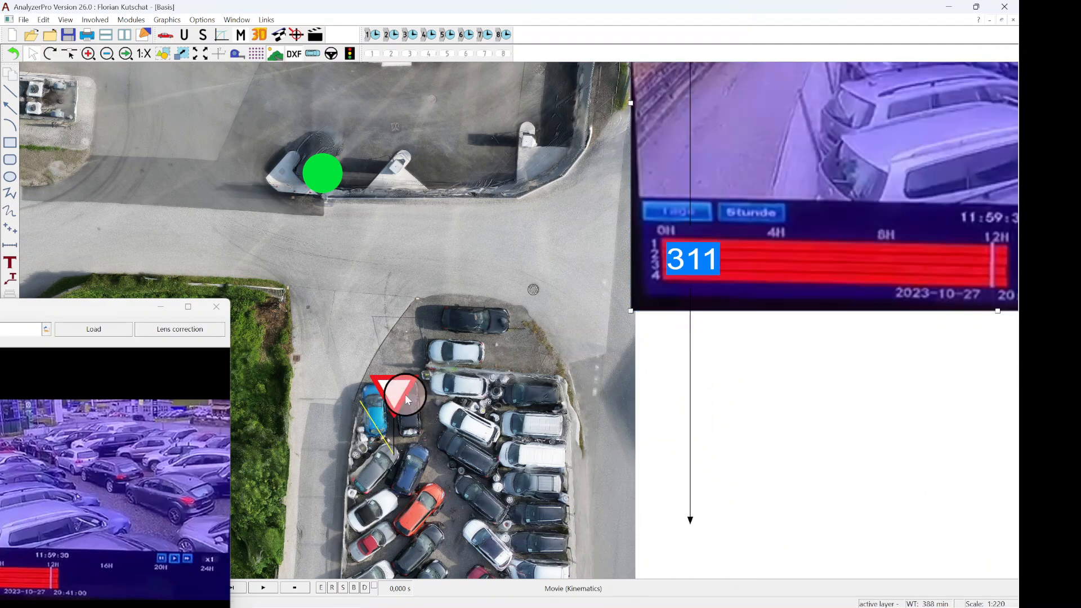
scroll(591, 298, "down", 5)
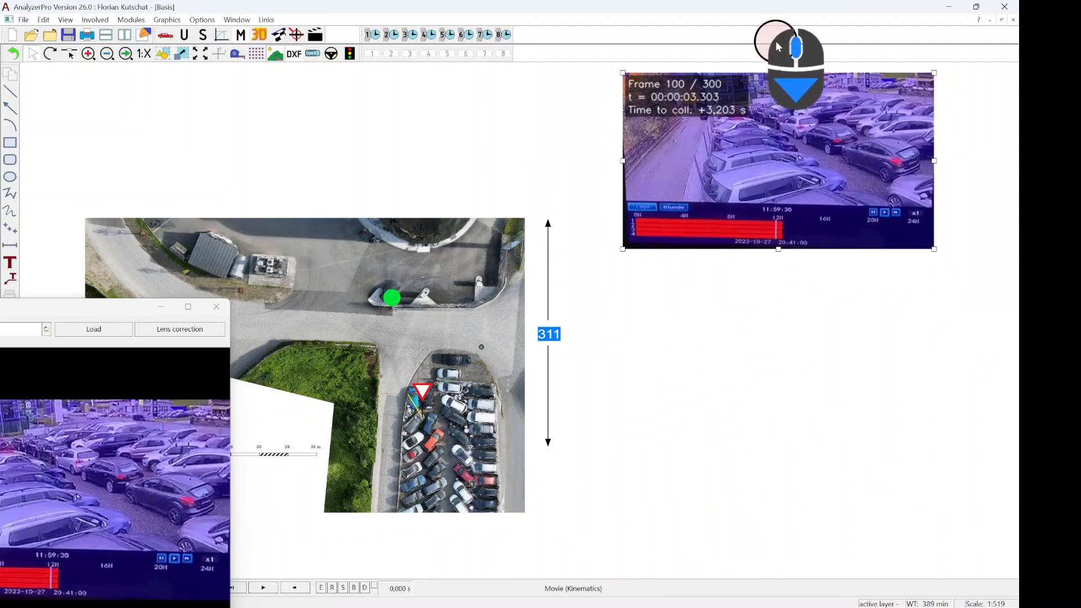
left_click(736, 367)
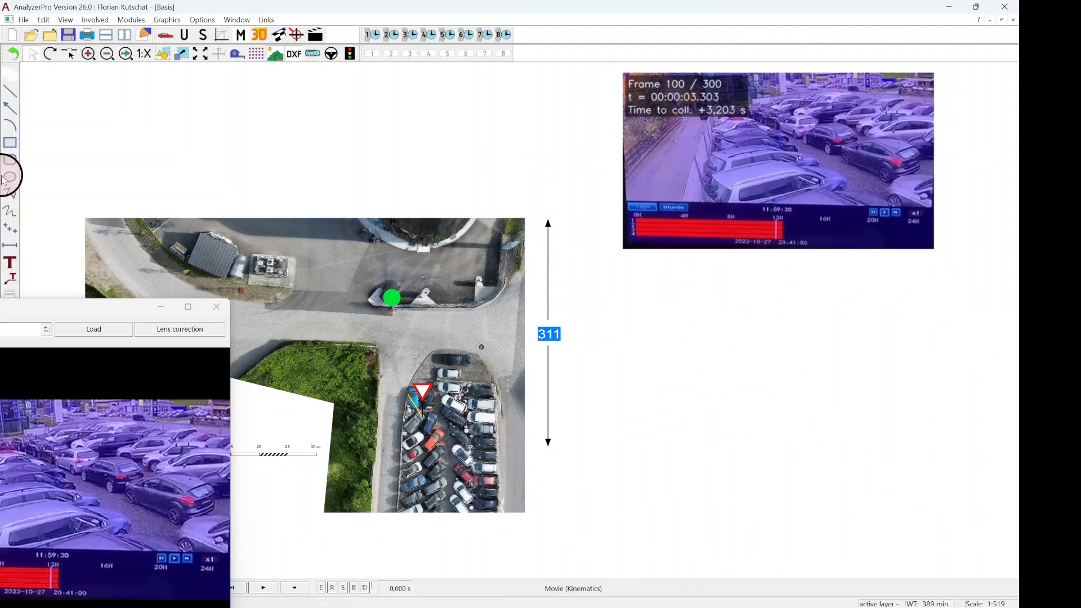
Draw a double-headed arrow about 59.6 m long from the road beside the yield sign to the inserted frame image.
left_click(11, 110)
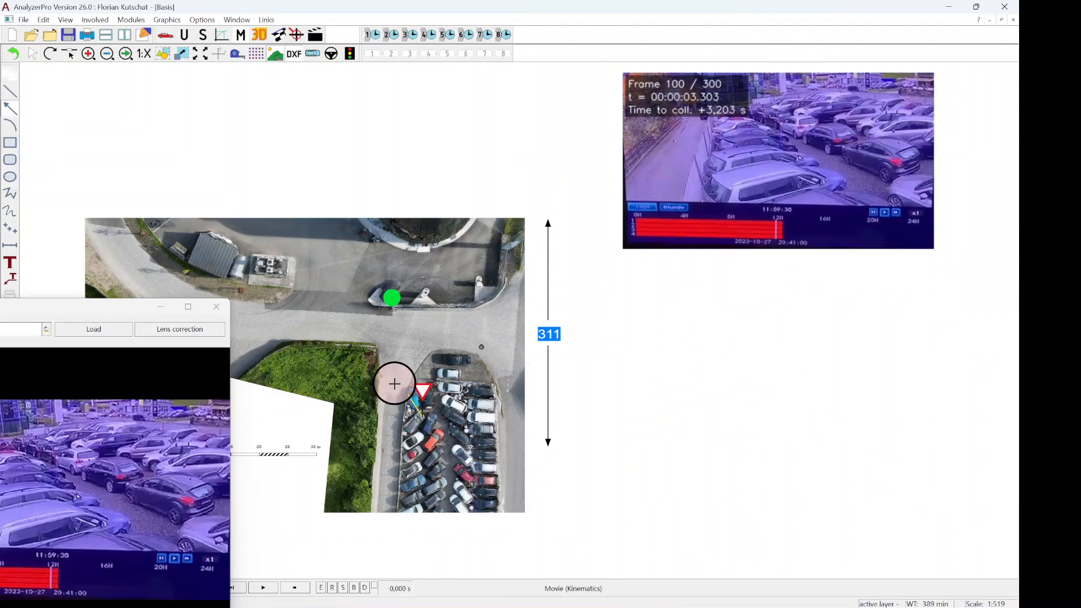
left_click(398, 388)
left_click(615, 126)
left_click(822, 383)
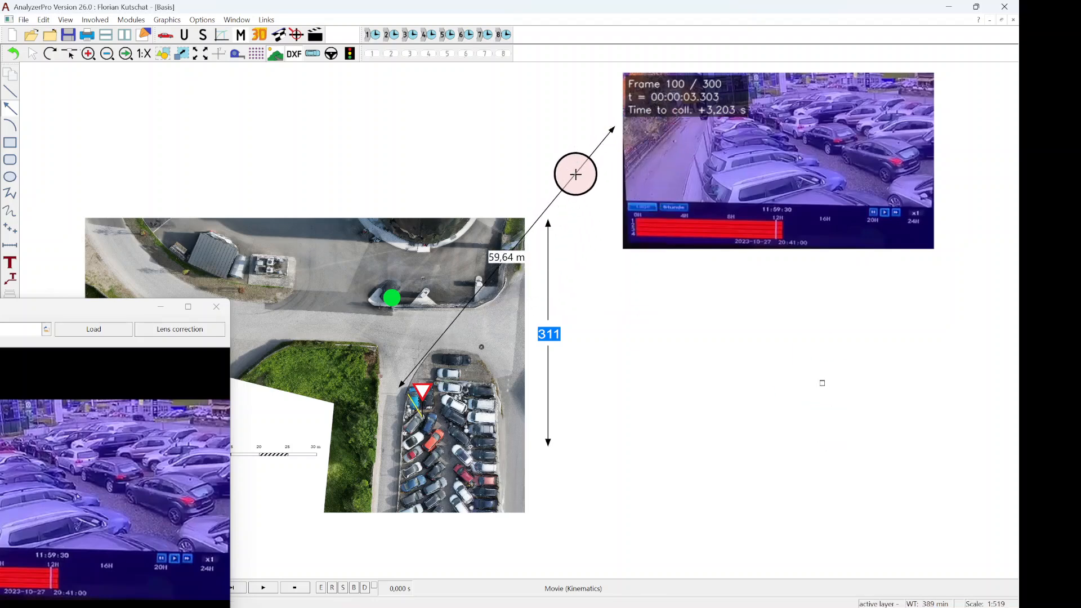
Turn off the dimension label on the double-headed arrow that points to the inserted frame image.
double_click(580, 169)
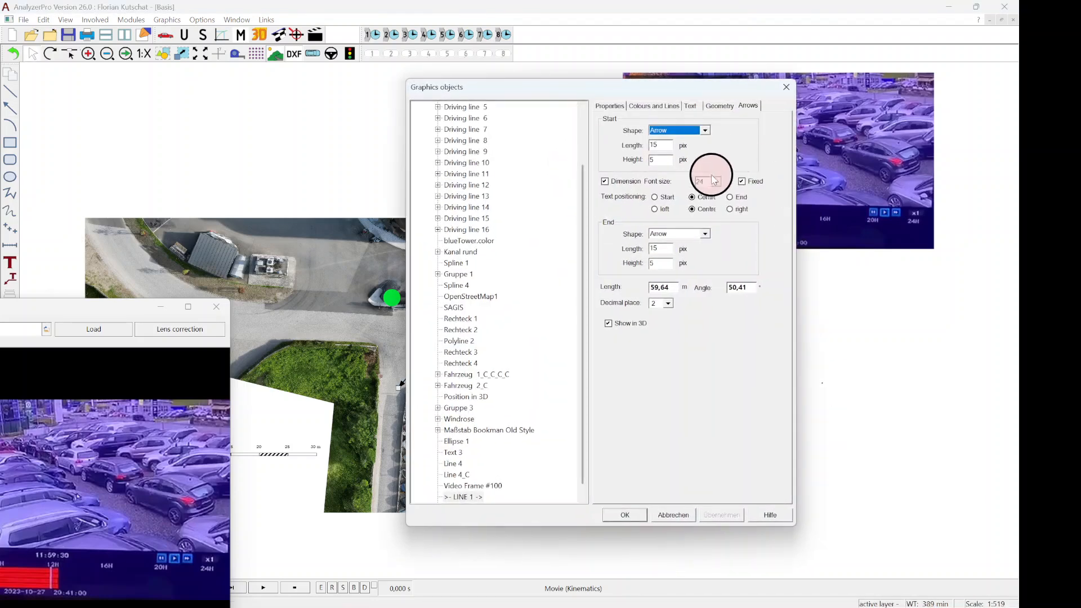
left_click(627, 182)
left_click(630, 515)
left_click(766, 396)
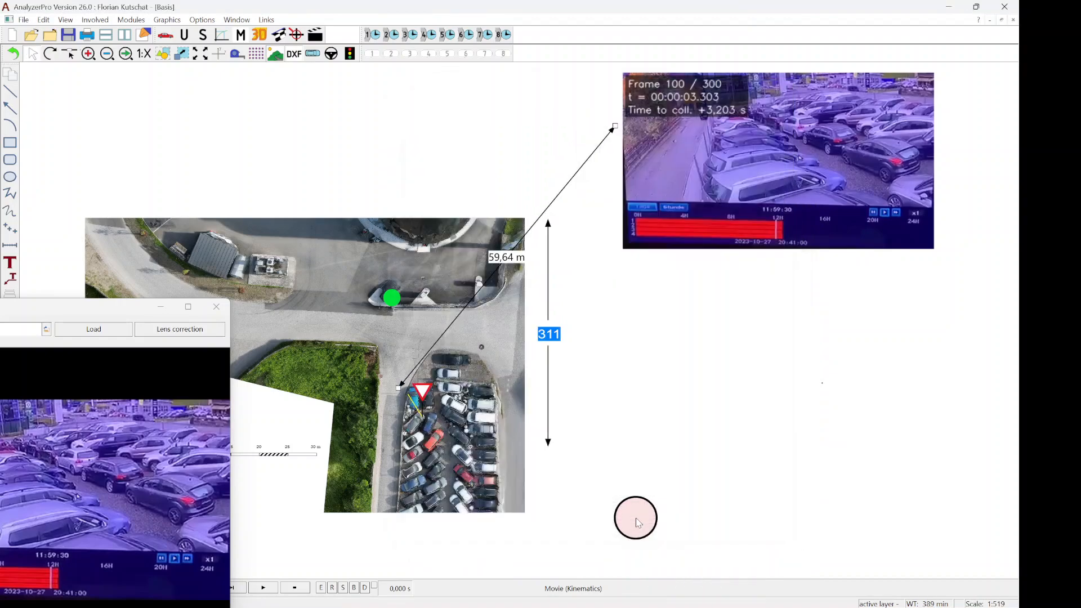
Export all video frames as lossless PNG with frame number, collision time and time from start included.
left_click_drag(66, 305, 458, 92)
double_click(458, 92)
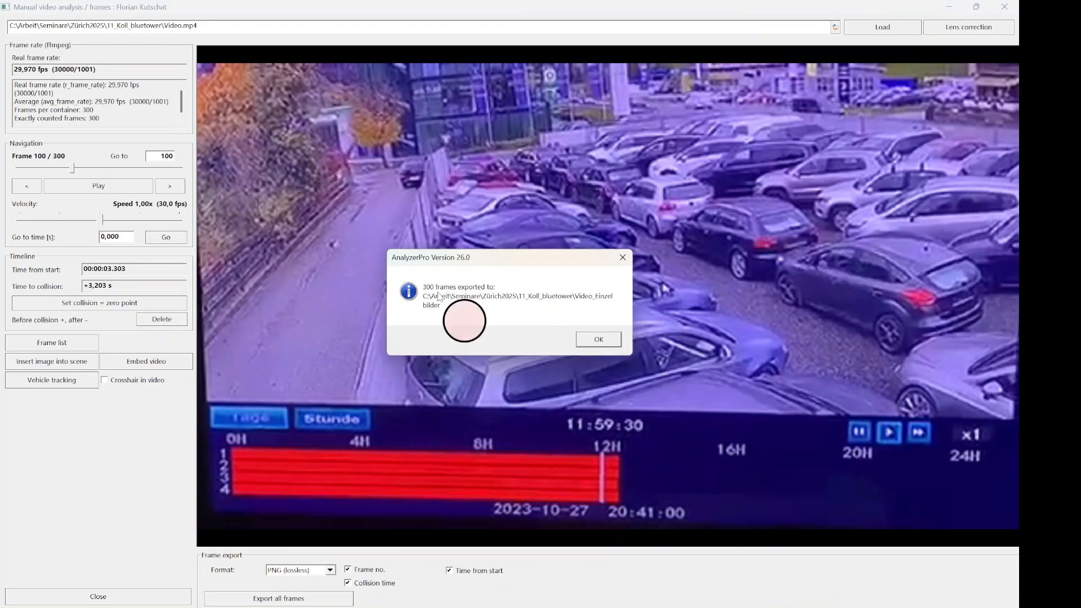
left_click(599, 339)
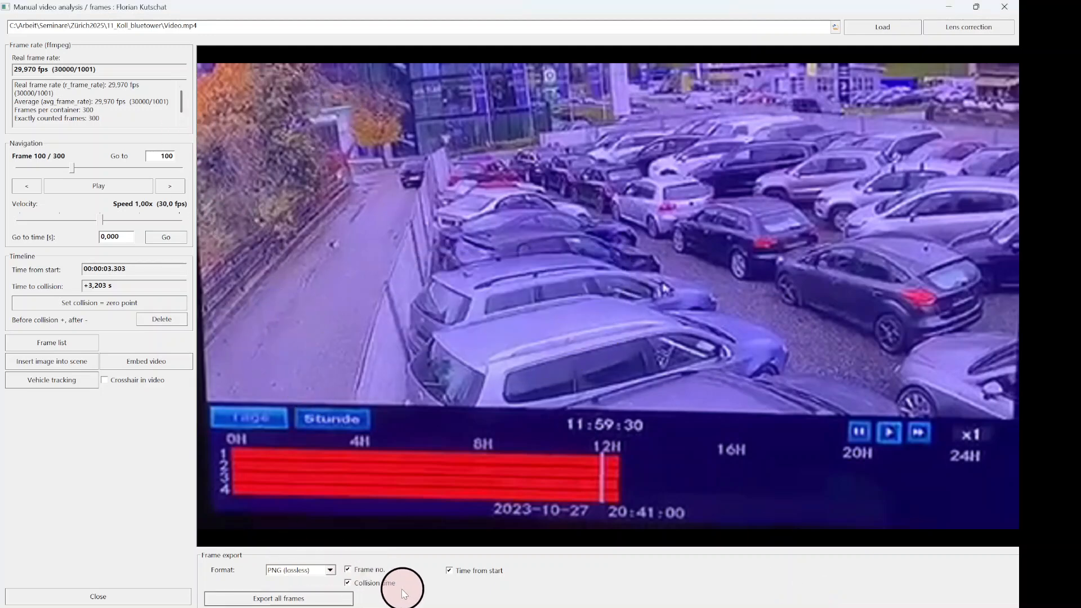
left_click(470, 579)
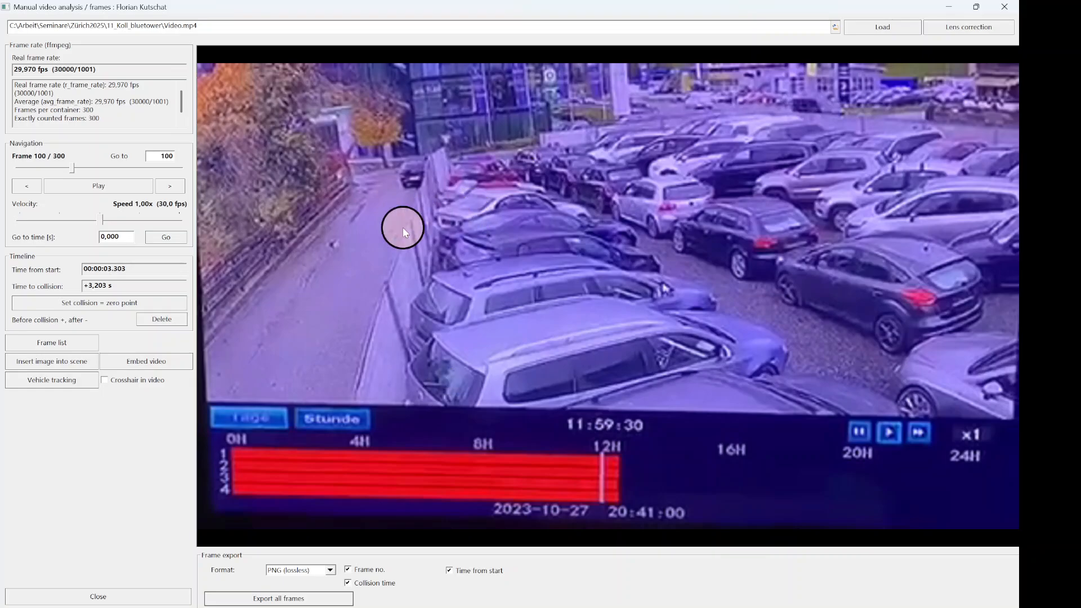
Move the video analysis window aside and inspect the time overlay on the frame 100 image in the scene.
left_click_drag(619, 7, 169, 309)
scroll(840, 109, "up", 5)
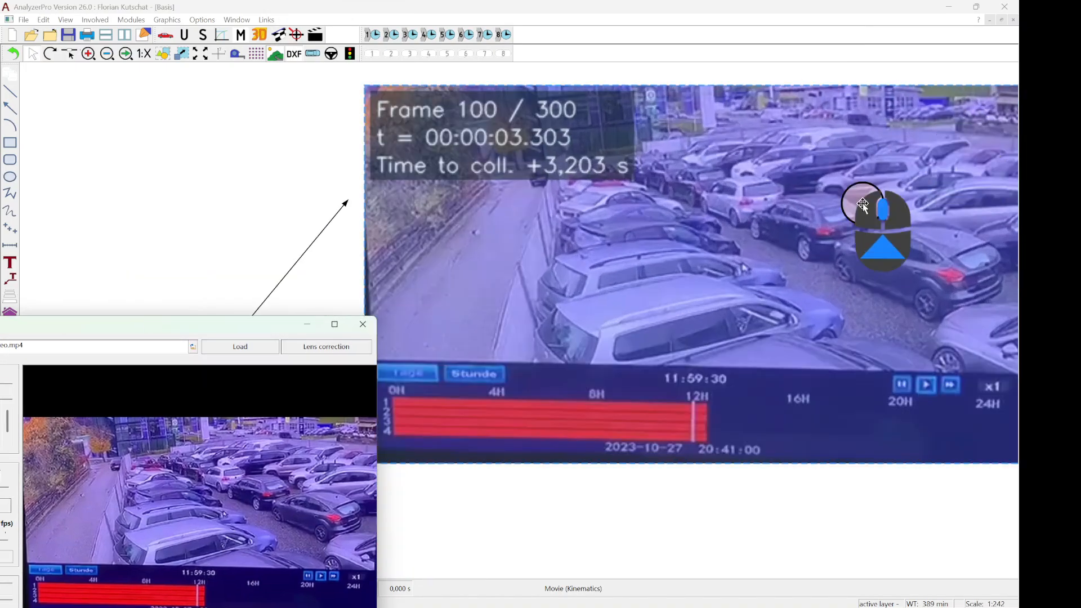
scroll(644, 248, "down", 2)
scroll(924, 410, "down", 2)
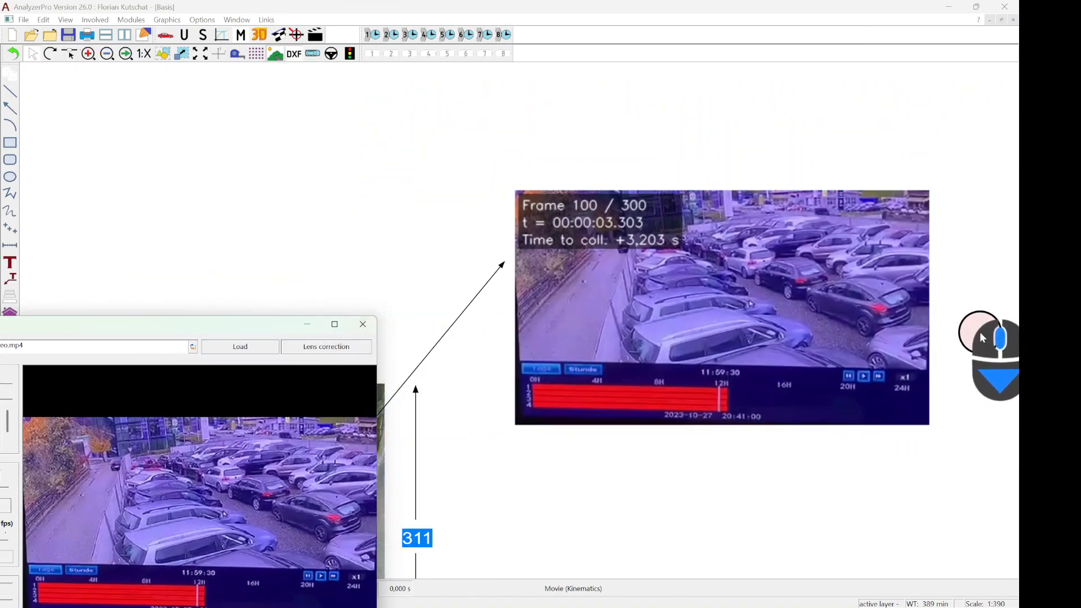
Maximize the video analysis window, review the list of frame durations and times to collision, and close the list.
left_click_drag(224, 337, 524, 217)
left_click(637, 212)
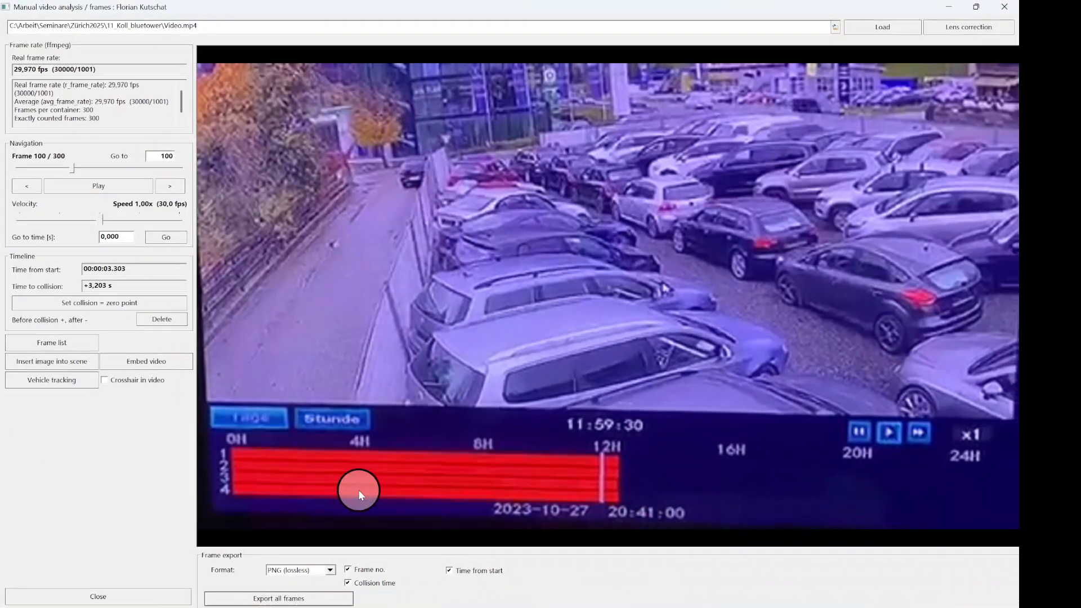
left_click(61, 343)
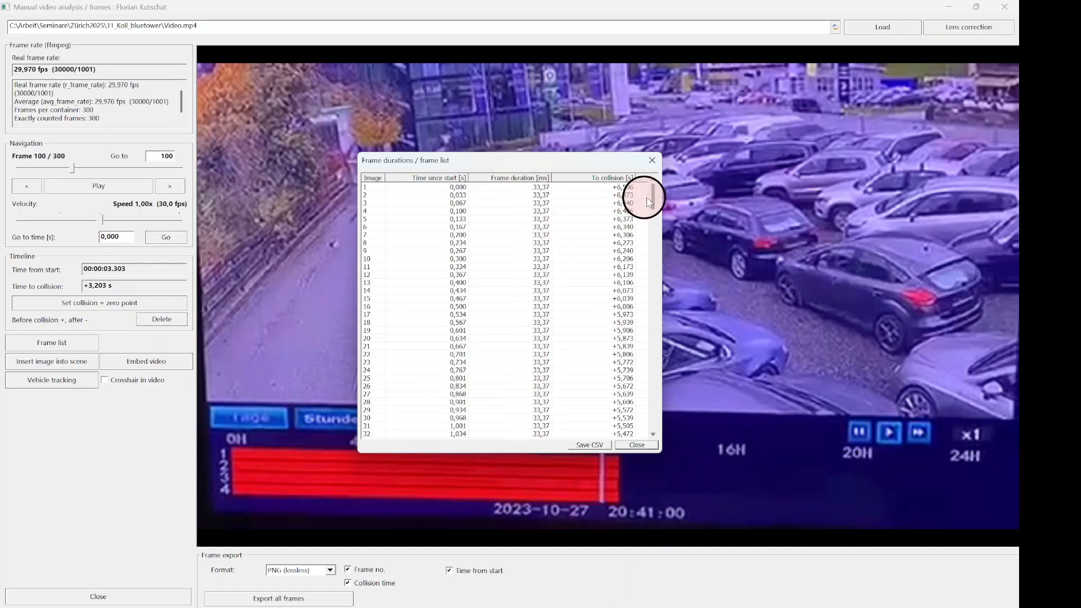
mouse_move(652, 197)
left_mouse_down()
mouse_move(639, 399)
mouse_move(655, 176)
left_mouse_up()
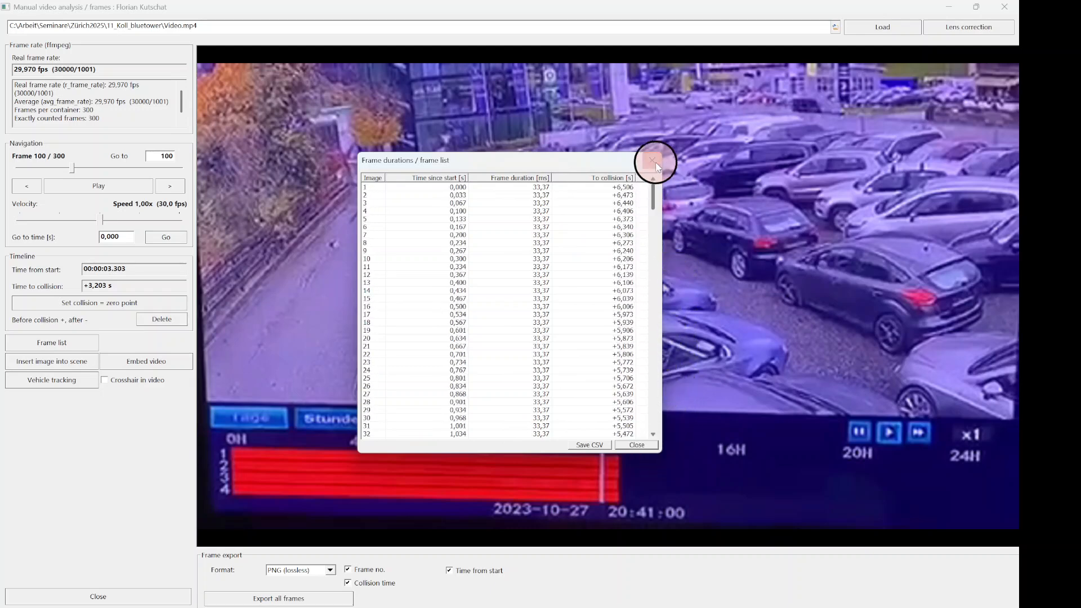
left_click(624, 446)
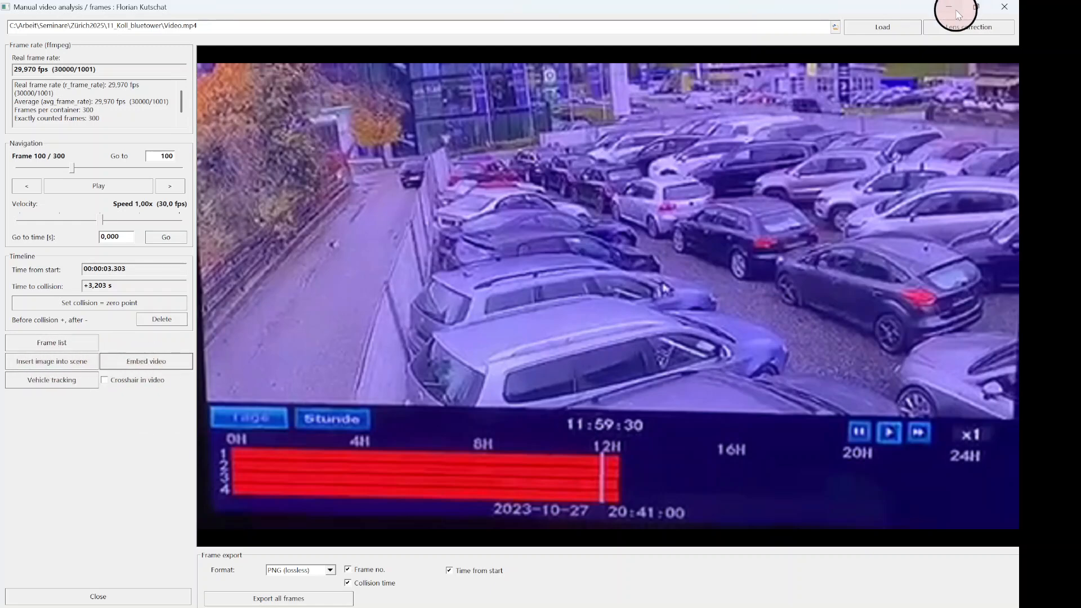
Embed the video in the scene, move it off the road to the empty area beside the aerial photo, and enlarge it.
left_click_drag(914, 9, 152, 394)
scroll(394, 454, "down", 3)
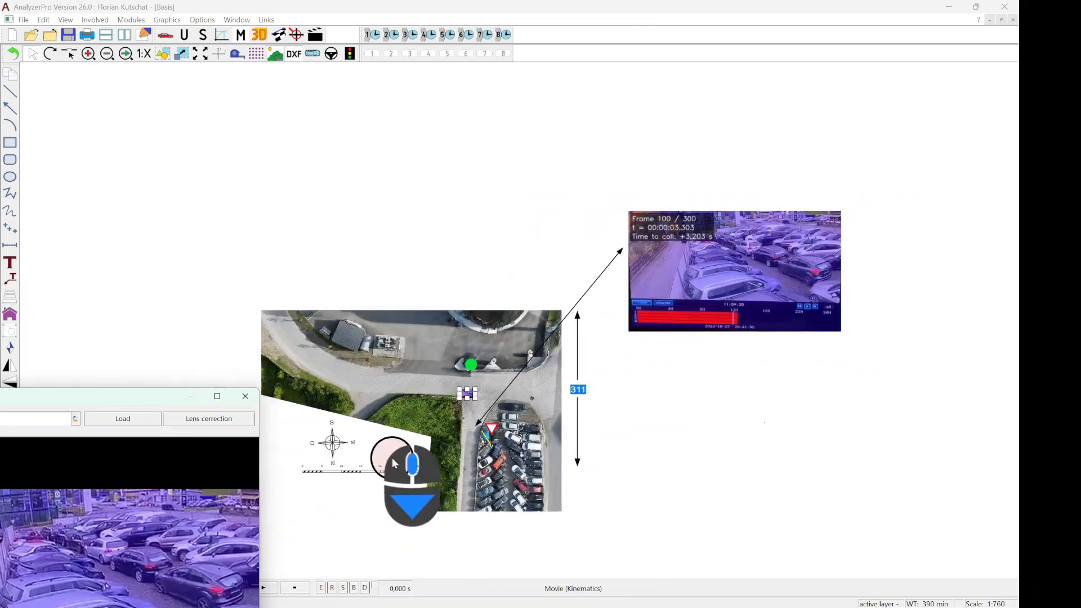
scroll(564, 337, "up", 4)
scroll(478, 394, "up", 5)
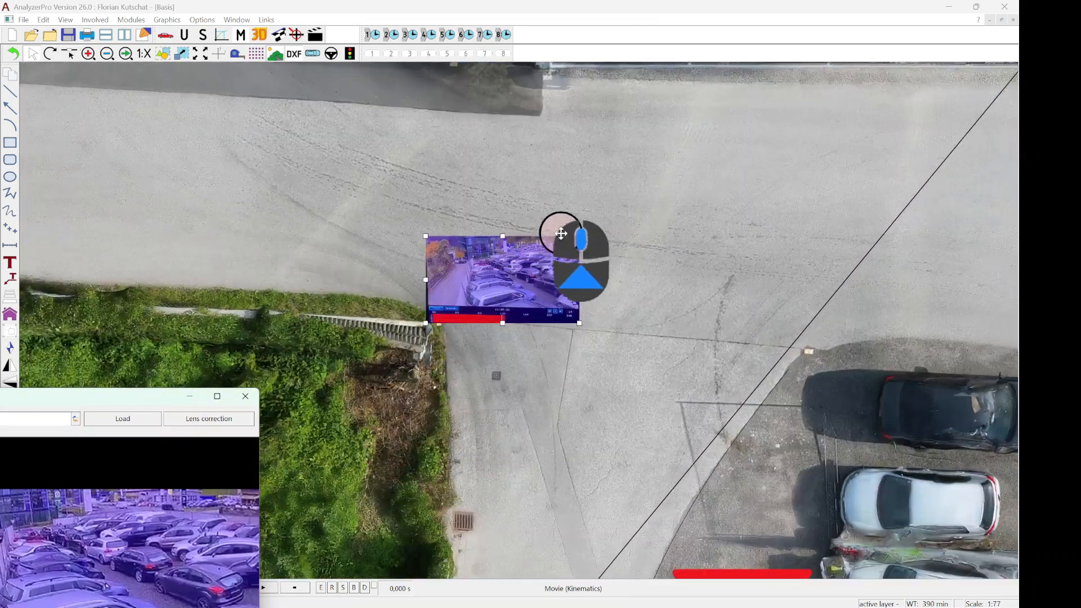
scroll(242, 335, "down", 5)
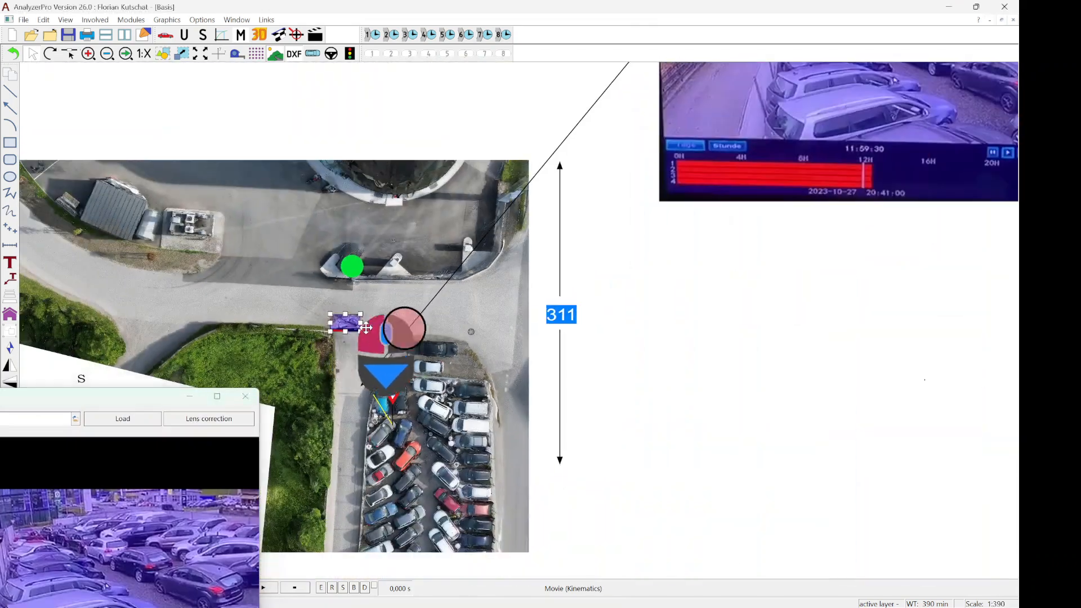
left_click_drag(340, 325, 670, 354)
scroll(591, 467, "down", 3)
scroll(752, 371, "up", 4)
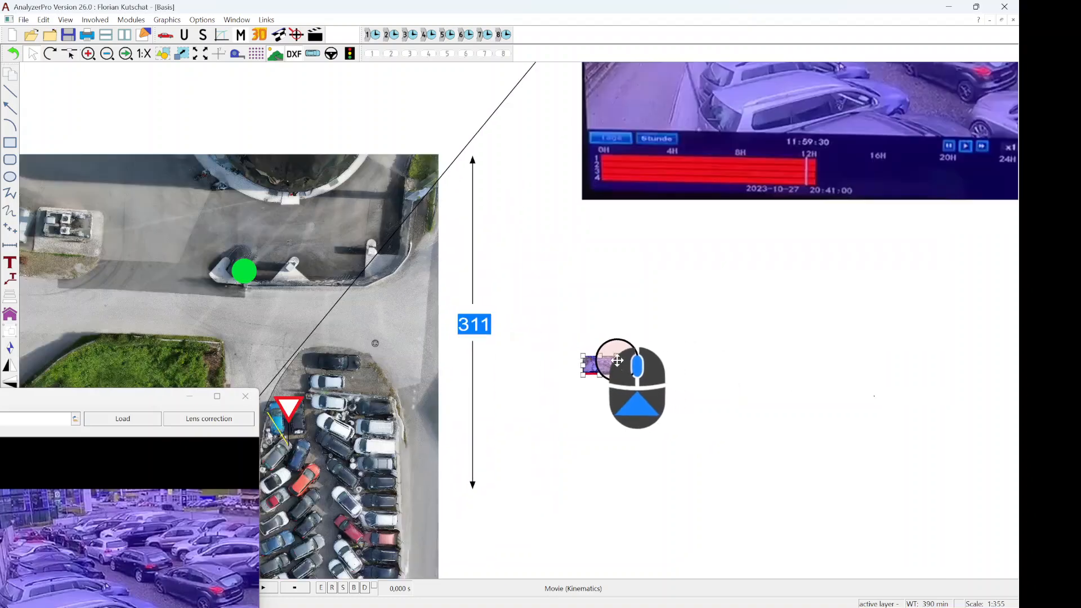
left_click(617, 358)
left_click_drag(833, 153, 784, 386)
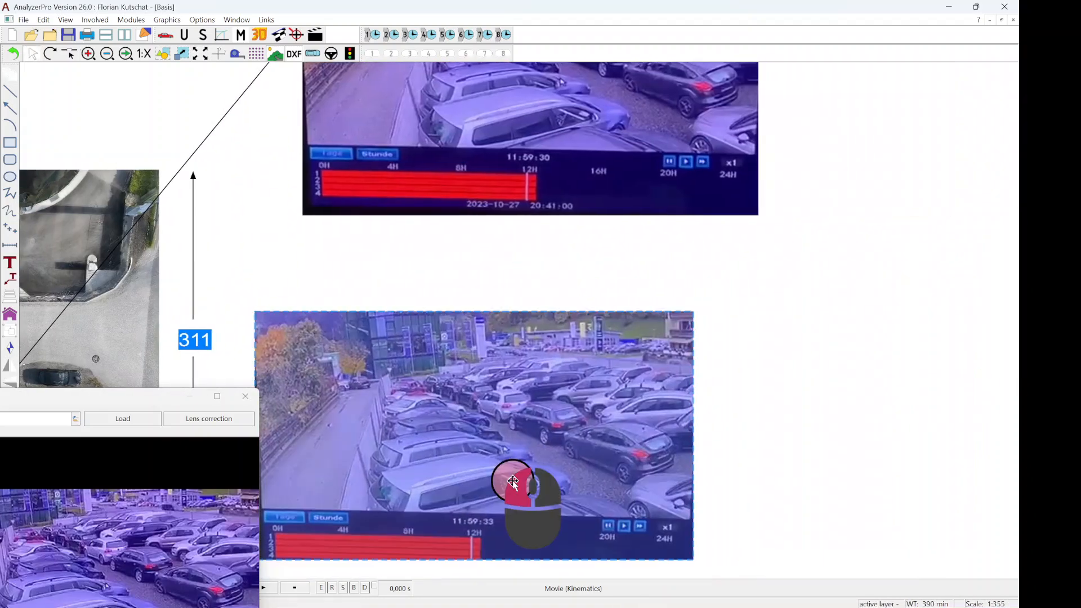
Position the embedded video directly beneath the frame 100 image and enlarge it to roughly the same size.
left_click_drag(524, 483, 571, 410)
scroll(718, 430, "down", 2)
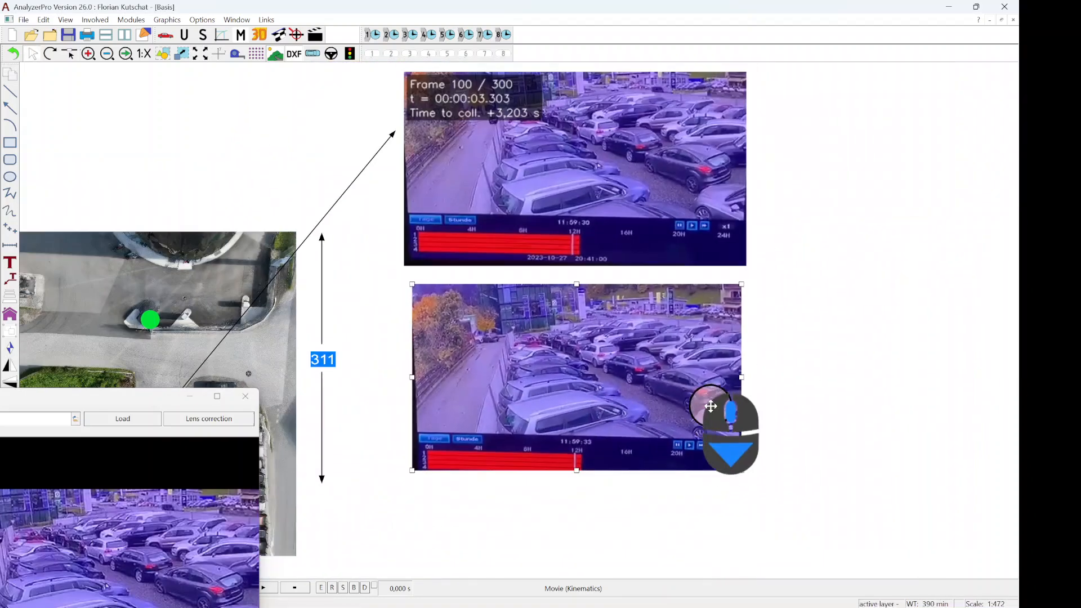
left_click_drag(740, 284, 758, 272)
mouse_move(649, 357)
left_mouse_down()
mouse_move(604, 386)
mouse_move(647, 350)
left_mouse_up()
left_click(875, 360)
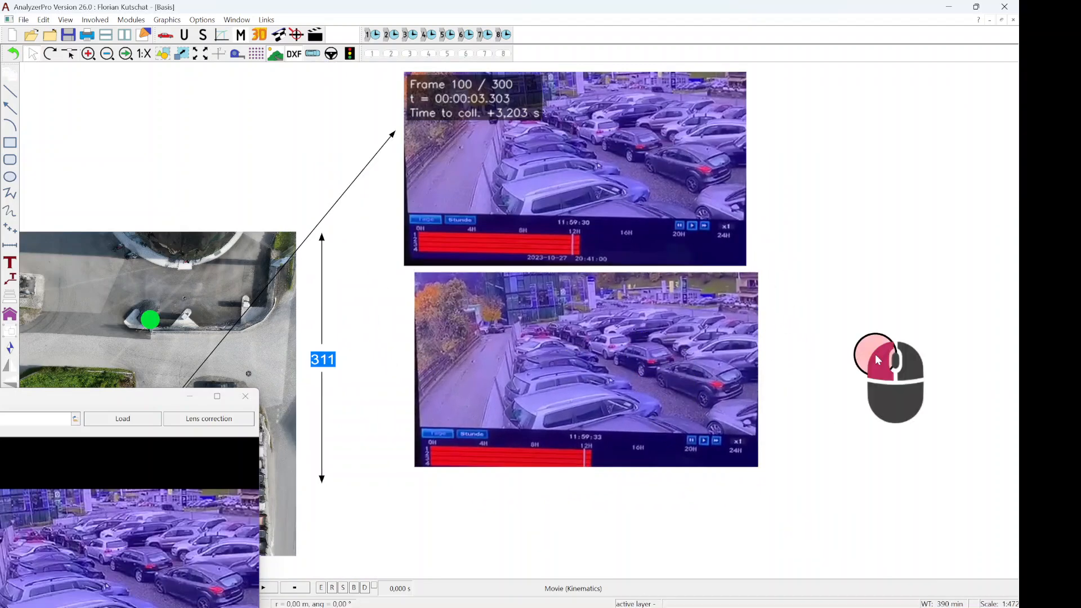
left_click_drag(362, 379, 475, 333)
left_click_drag(715, 392, 644, 417)
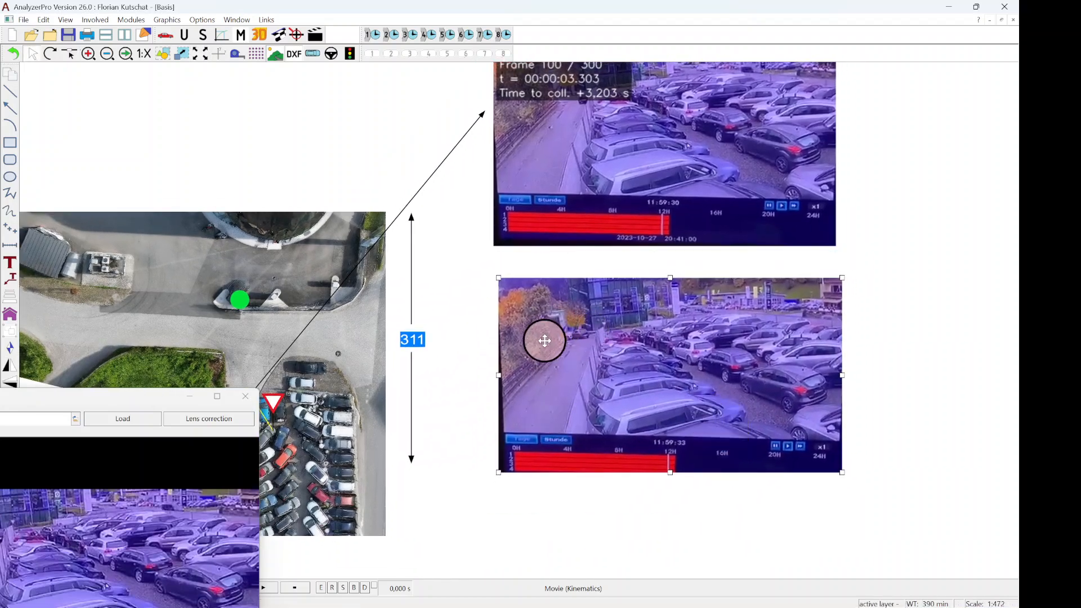
Give vehicle 5 a standstill phase of 10 s in its distance-time data.
left_click_drag(110, 388, 242, 135)
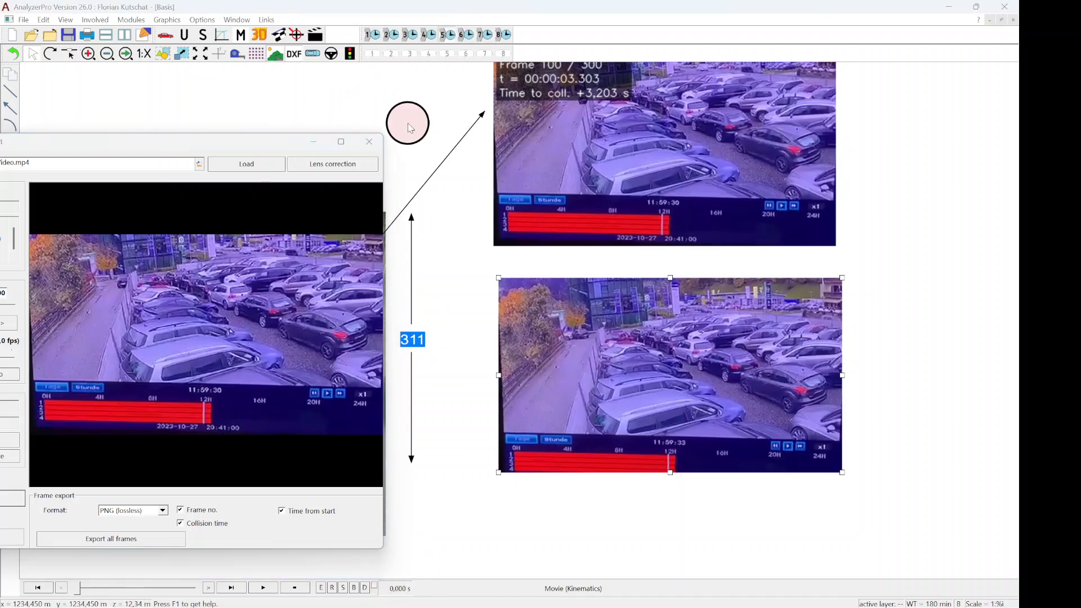
left_click(409, 127)
left_click(84, 173)
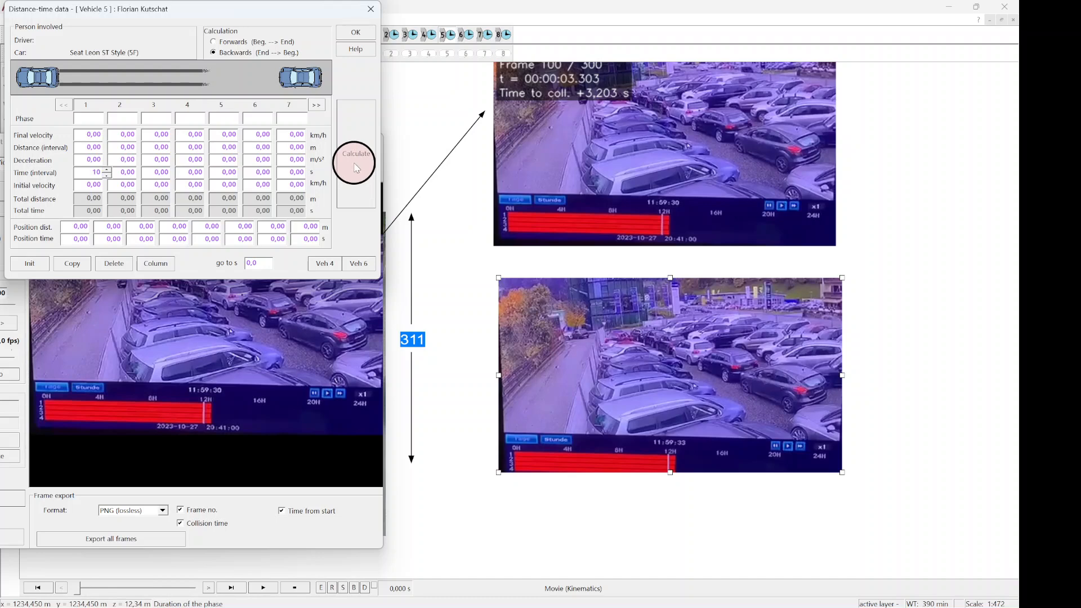
left_click(356, 34)
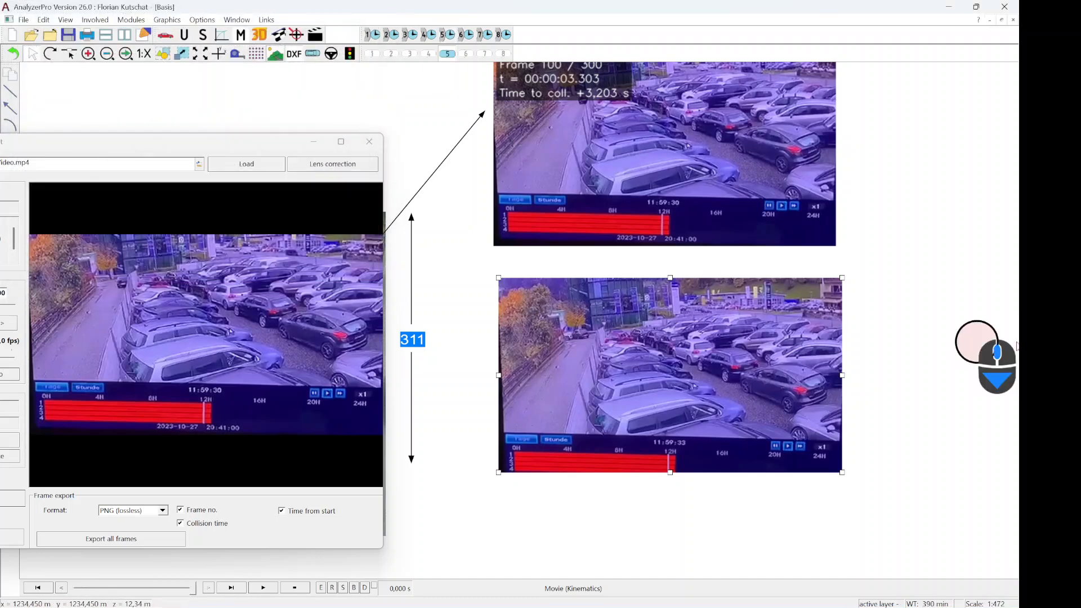
Move vehicle 5 to the empty area below the aerial photo and shift its standstill phase to run from -3 to 7 s.
scroll(927, 346, "down", 9)
scroll(593, 388, "up", 4)
left_click_drag(621, 343, 437, 482)
left_click(452, 37)
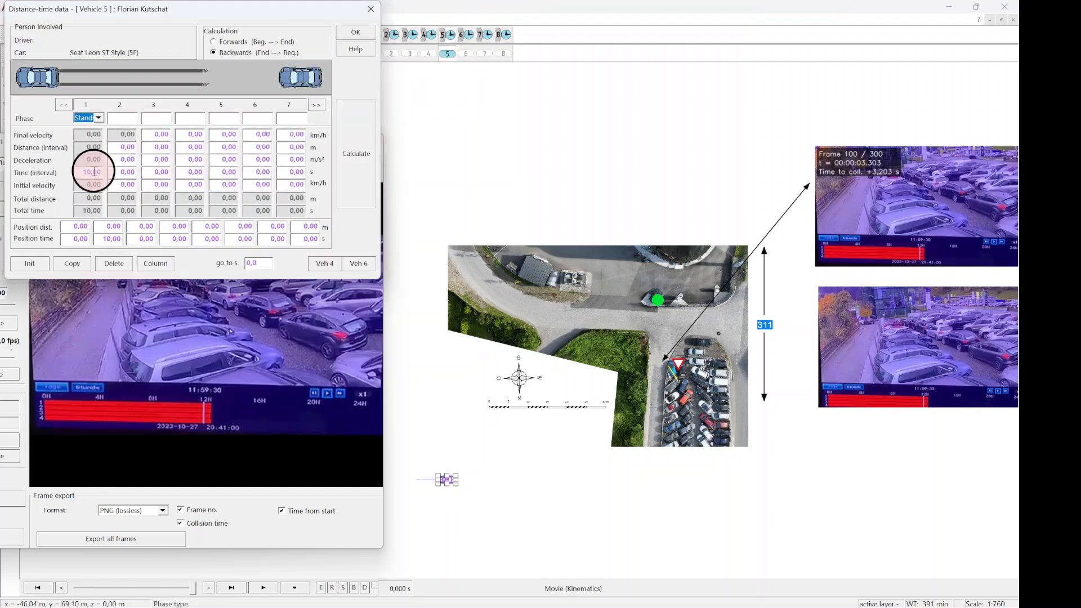
left_click(96, 241)
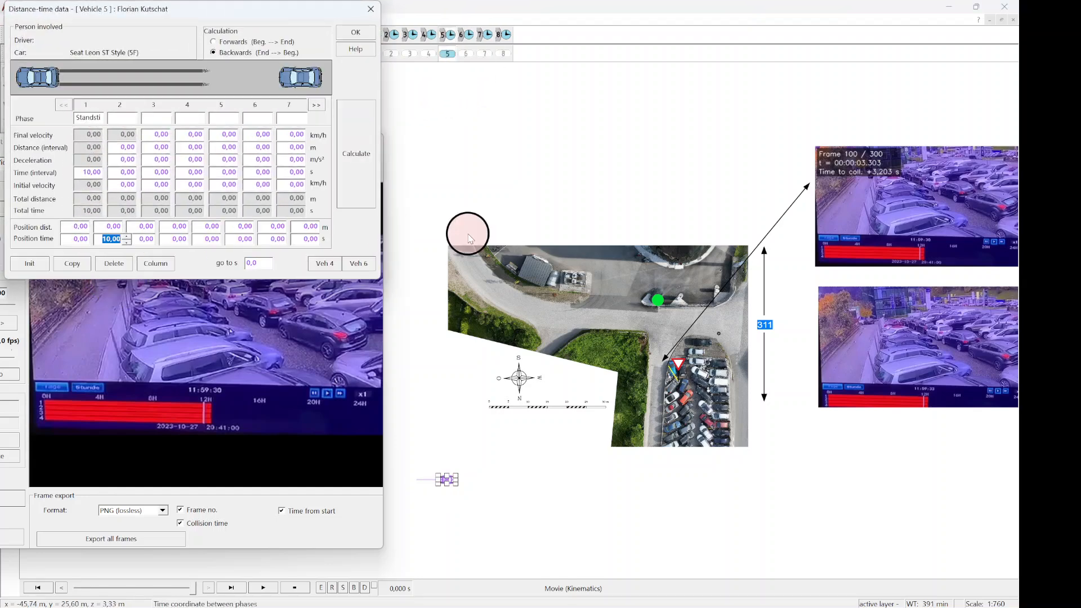
left_click(360, 163)
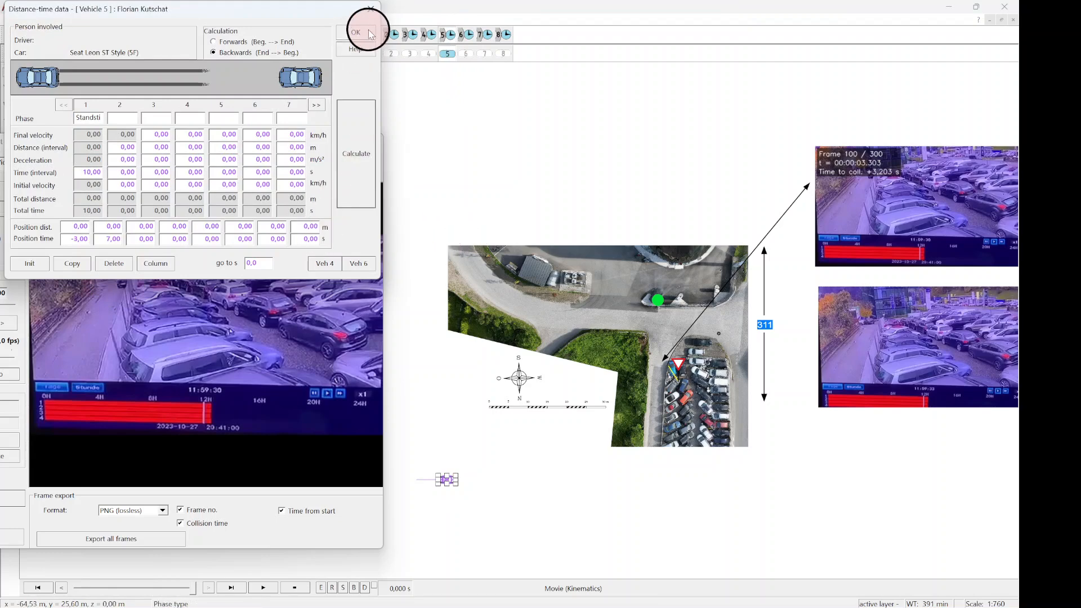
left_click(355, 32)
Minimize the video analysis window to uncover the scene with the embedded video.
left_click_drag(845, 470, 501, 446)
scroll(542, 319, "up", 4)
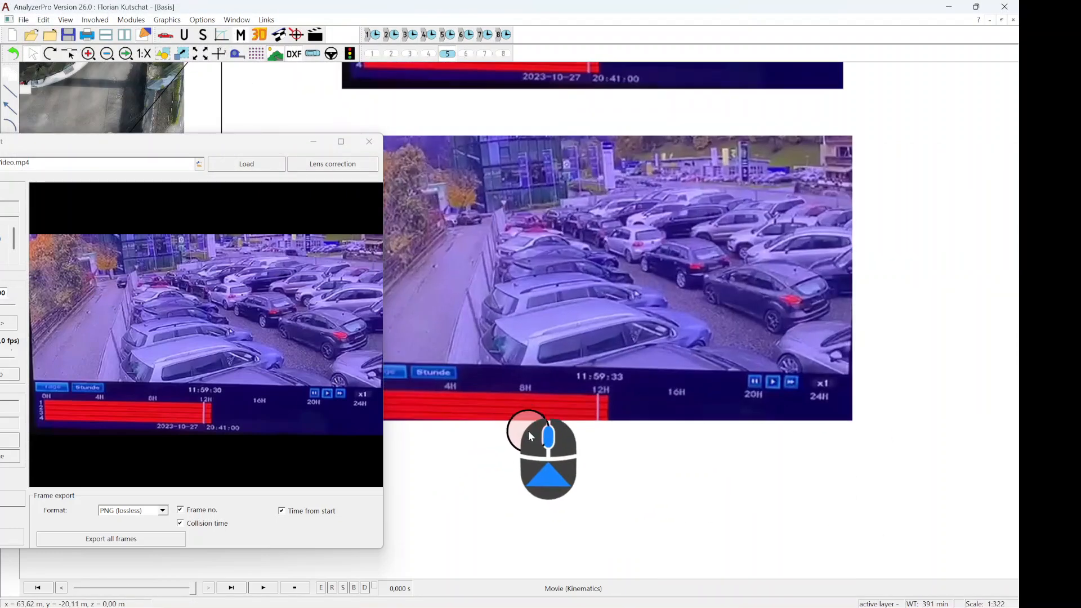
left_click(314, 141)
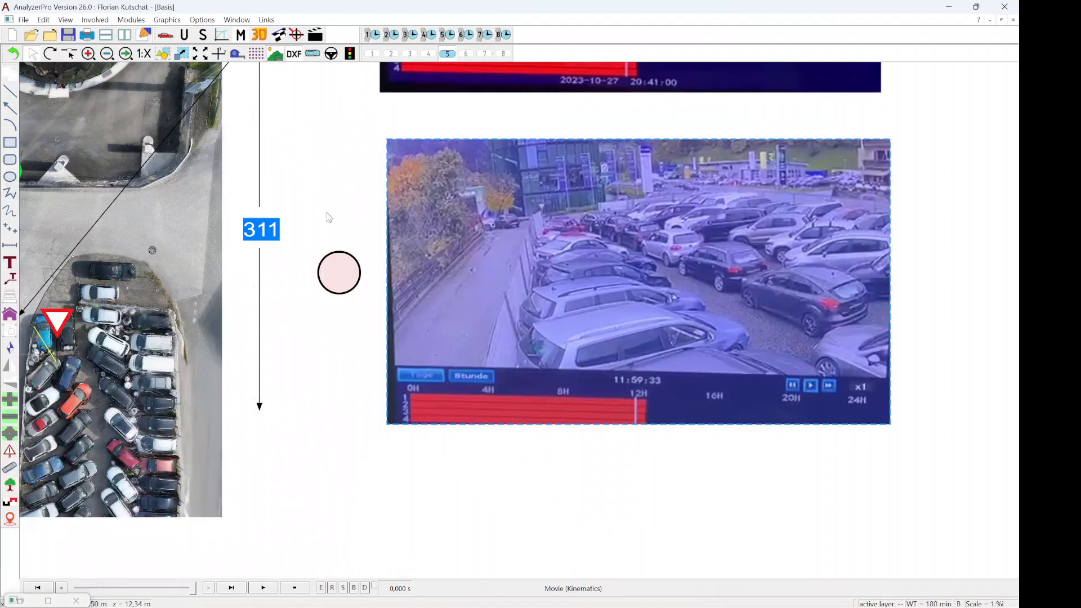
left_click_drag(710, 457, 592, 531)
scroll(744, 517, "down", 5)
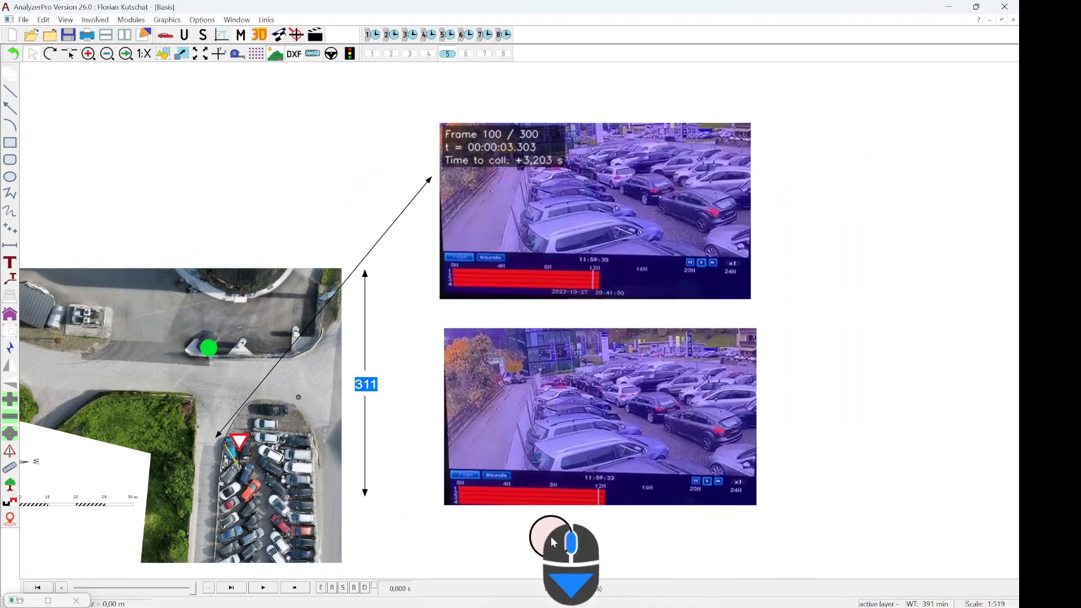
Scrub and play the kinematics movie while watching the embedded video run along with the scene time.
scroll(590, 546, "up", 4)
scroll(729, 544, "up", 1)
left_click_drag(743, 530, 634, 514)
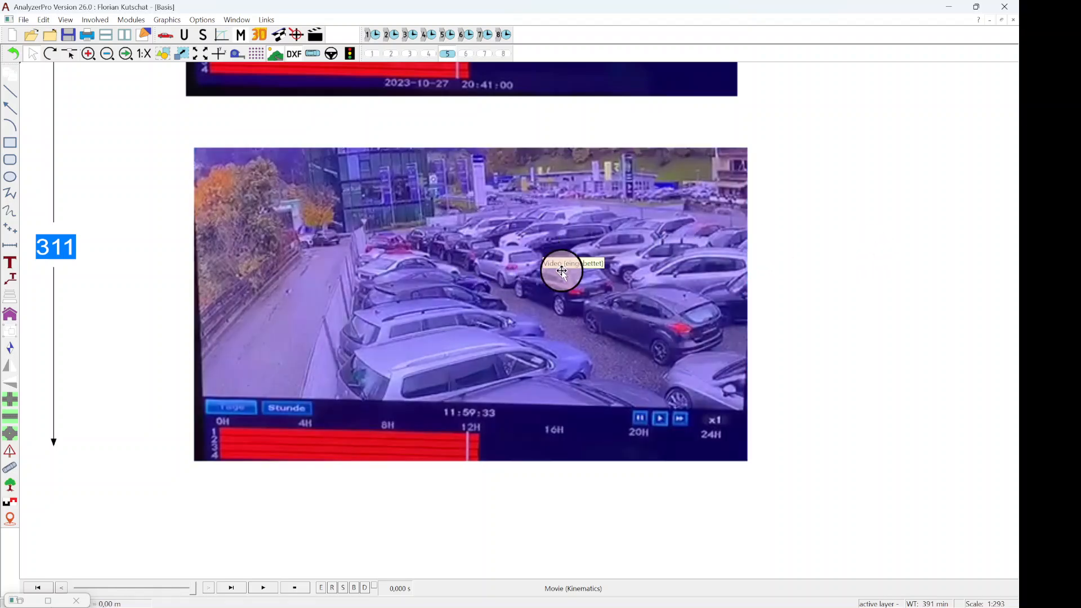
left_click_drag(197, 596, 108, 601)
left_click(263, 588)
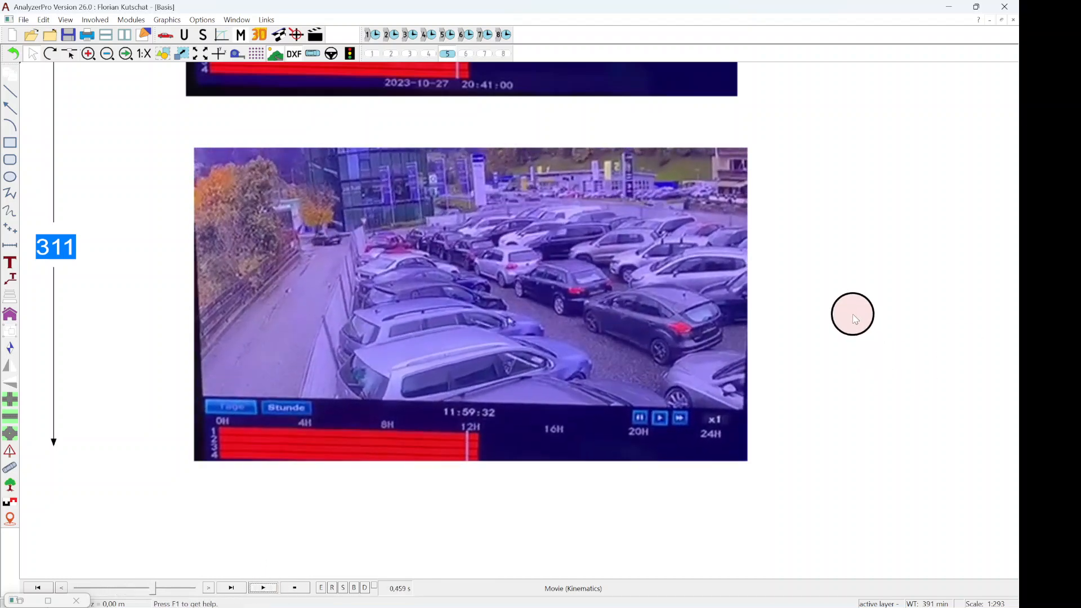
scroll(754, 472, "down", 1)
scroll(766, 476, "down", 2)
scroll(253, 338, "down", 1)
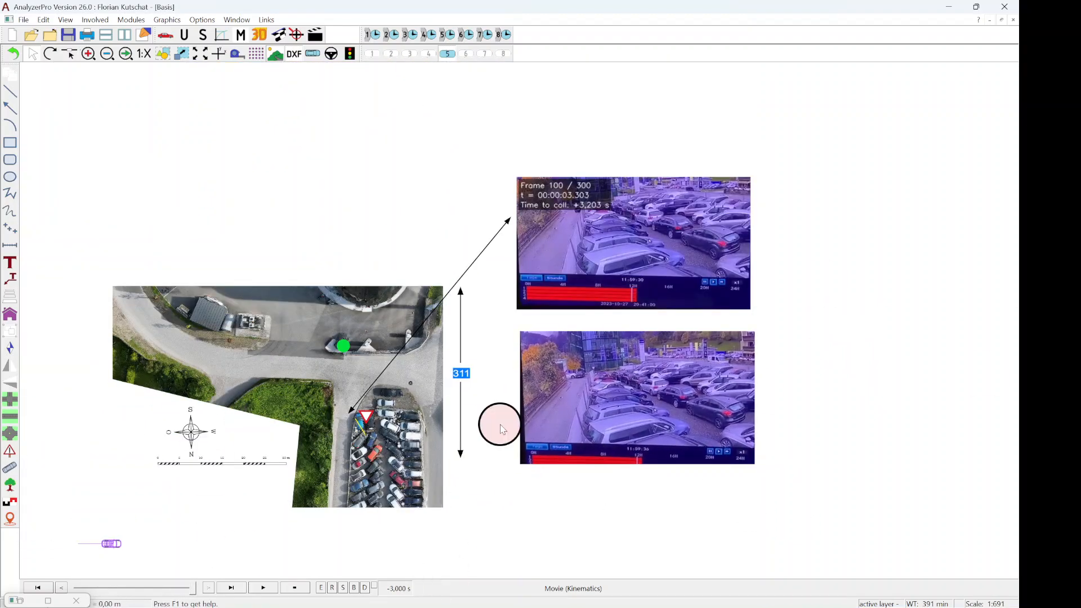
scroll(870, 571, "up", 2)
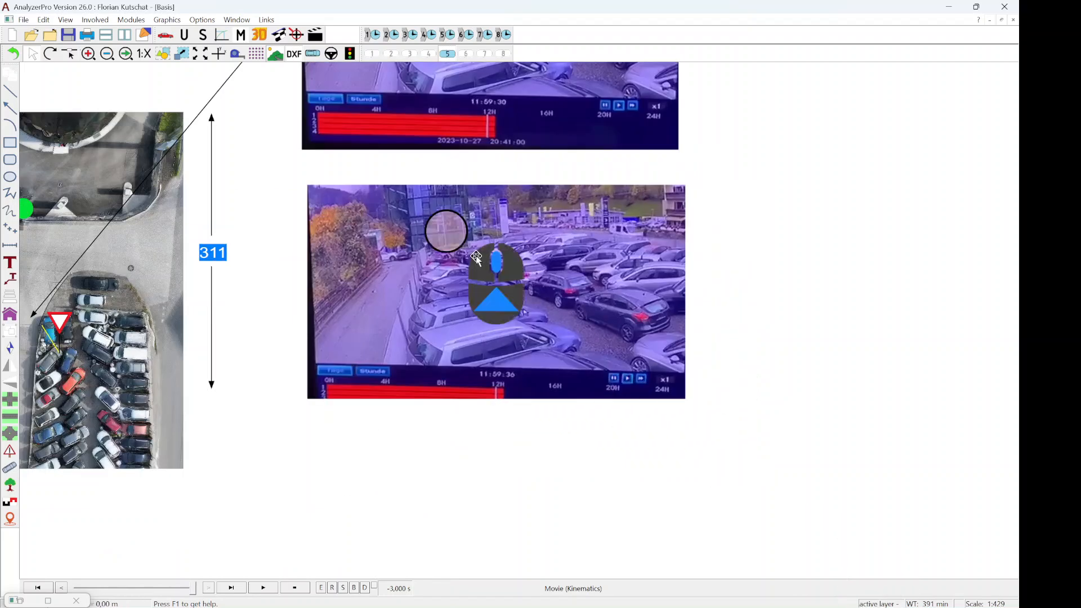
Open the embedded video's bitmap properties and try out its transparency with a degree of 43 %.
left_click(446, 54)
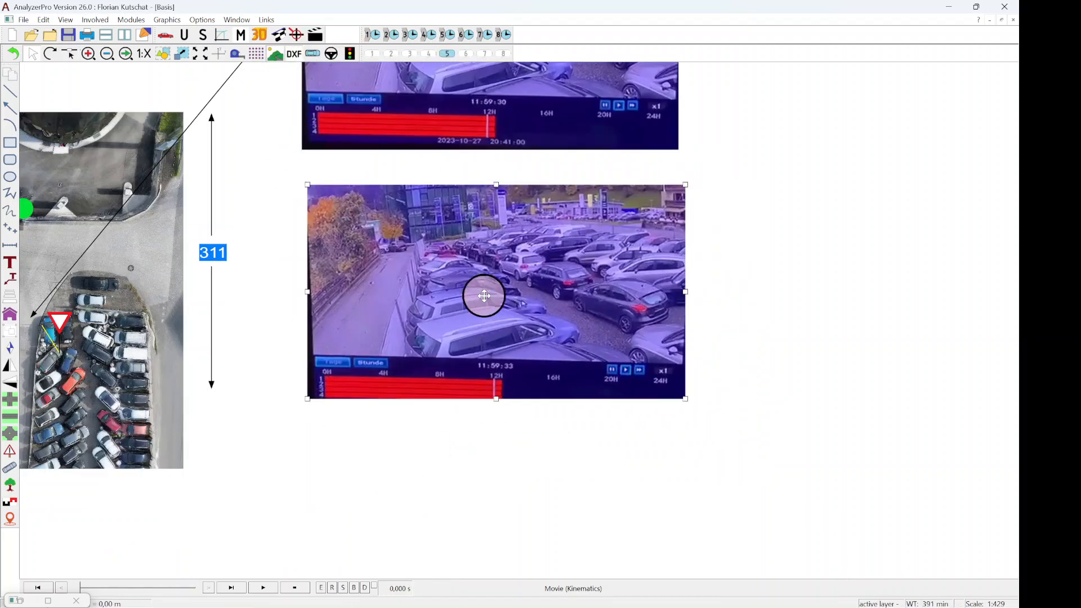
right_click(556, 276)
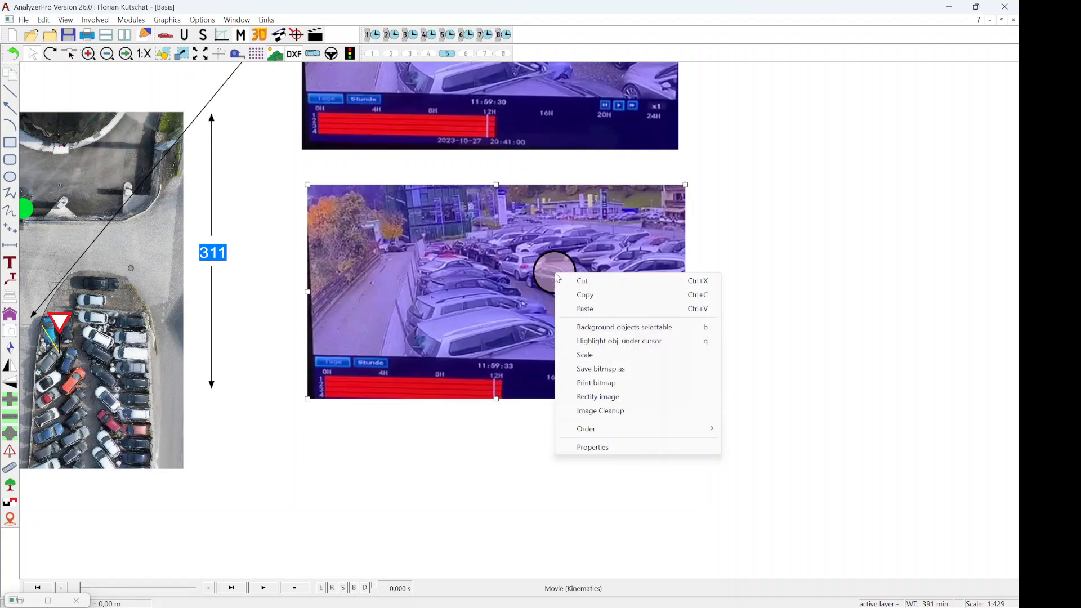
left_click(635, 447)
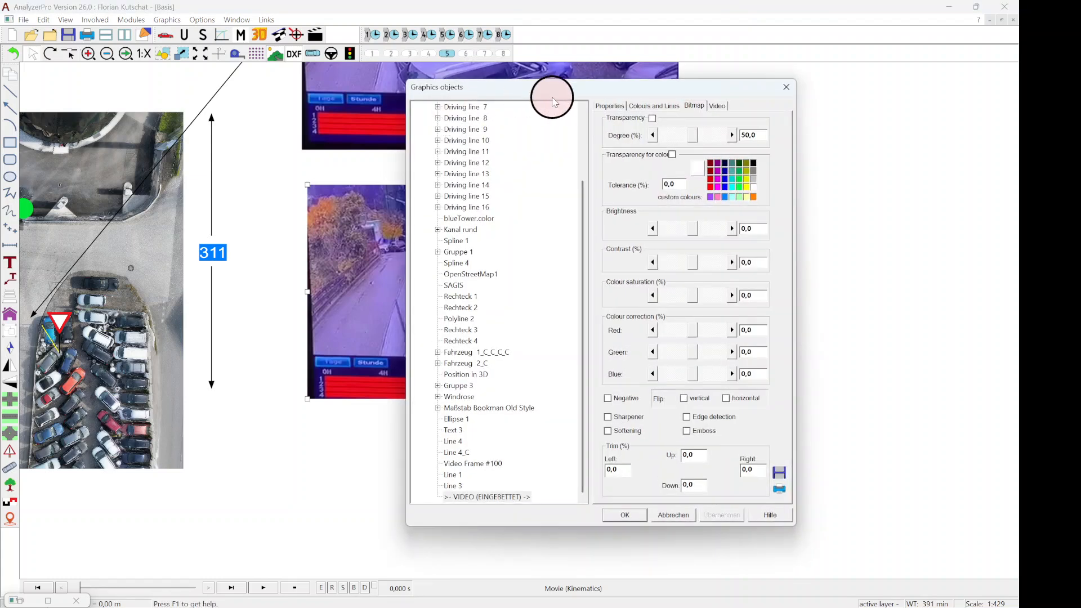
left_click_drag(566, 92, 754, 79)
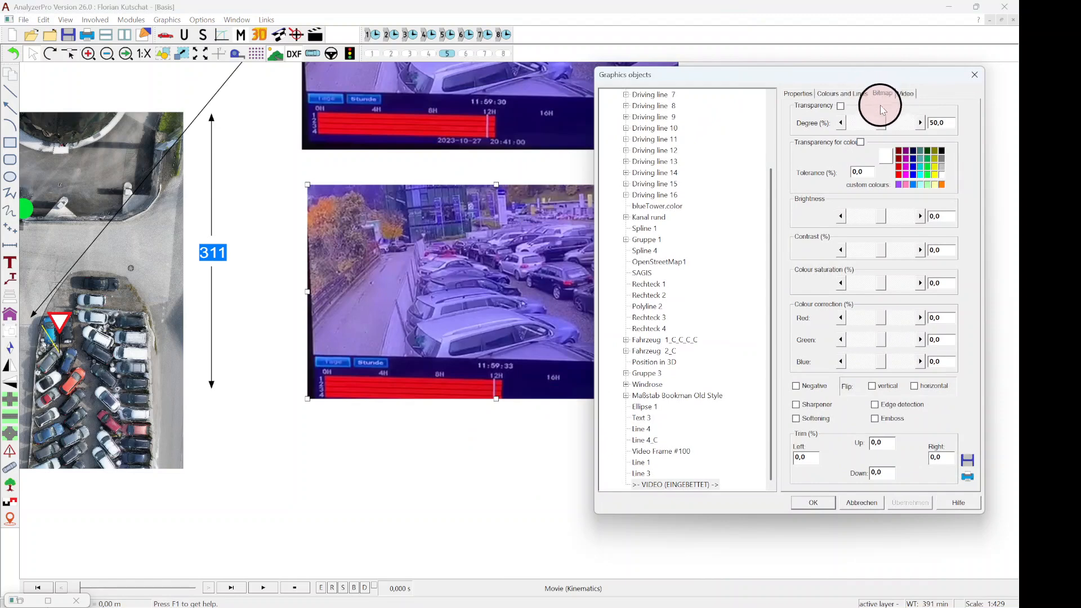
mouse_move(877, 125)
left_mouse_down()
mouse_move(829, 111)
mouse_move(891, 124)
mouse_move(879, 125)
left_mouse_up()
left_click(841, 106)
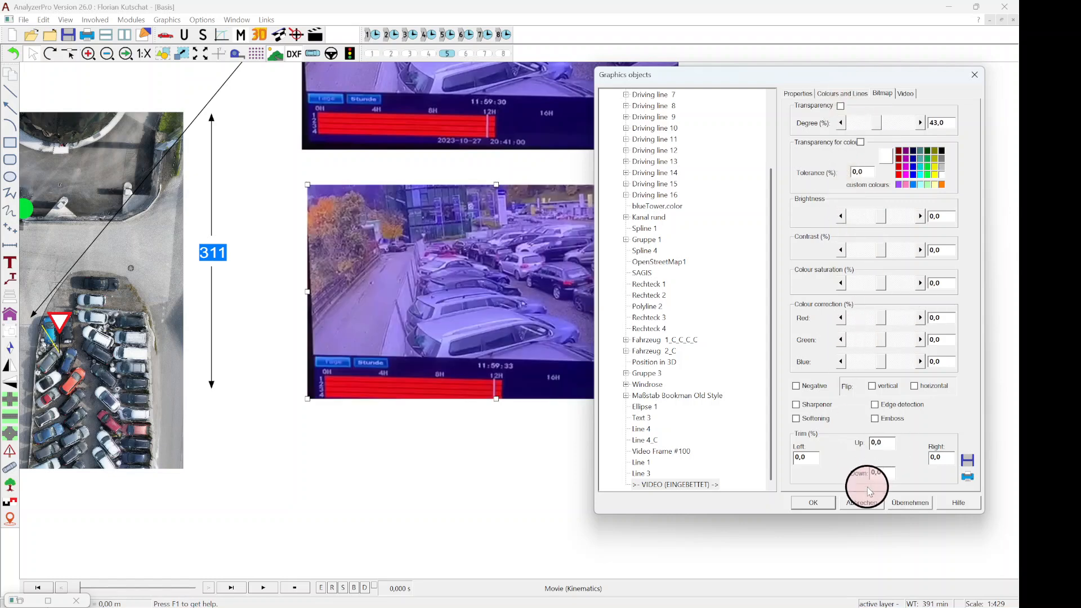
Trim 18.3 % off the embedded video's lower edge, preview the negative effect, and apply the settings.
scroll(881, 473, "up", 4)
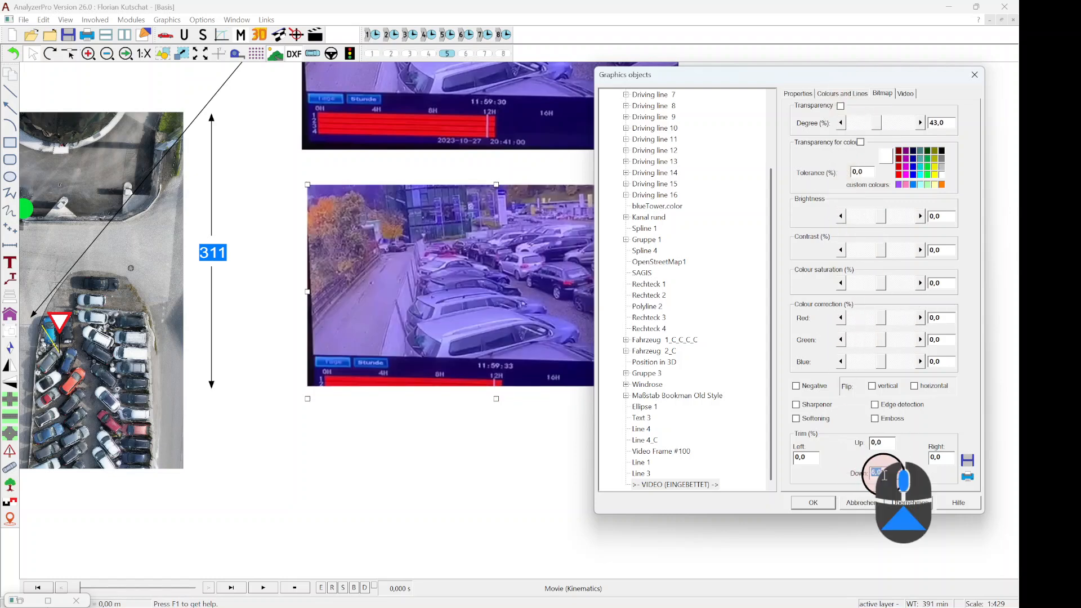
scroll(885, 473, "up", 2)
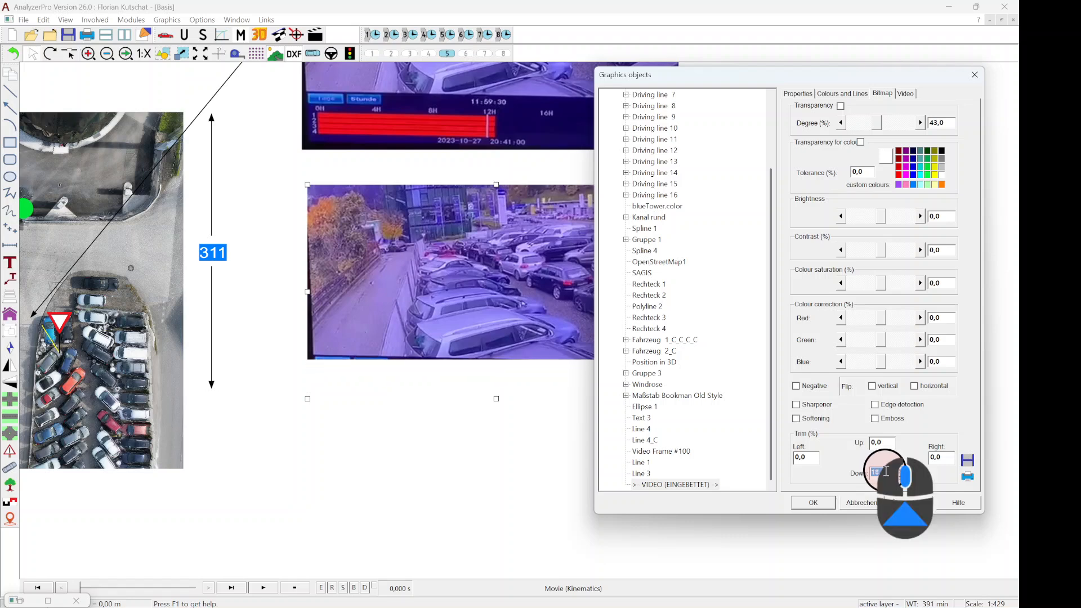
left_click(796, 386)
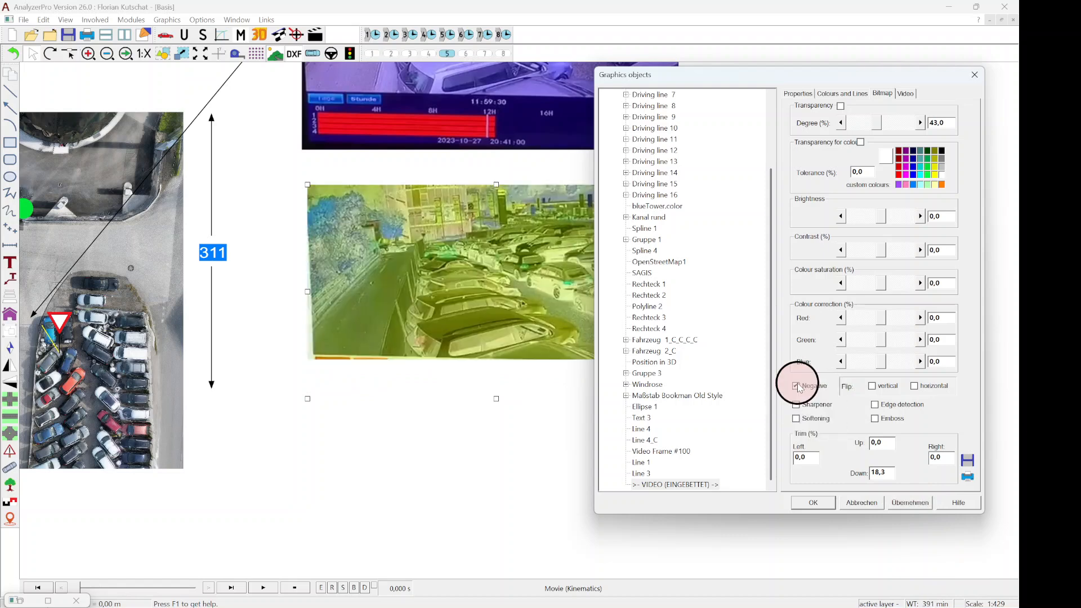
left_click(797, 386)
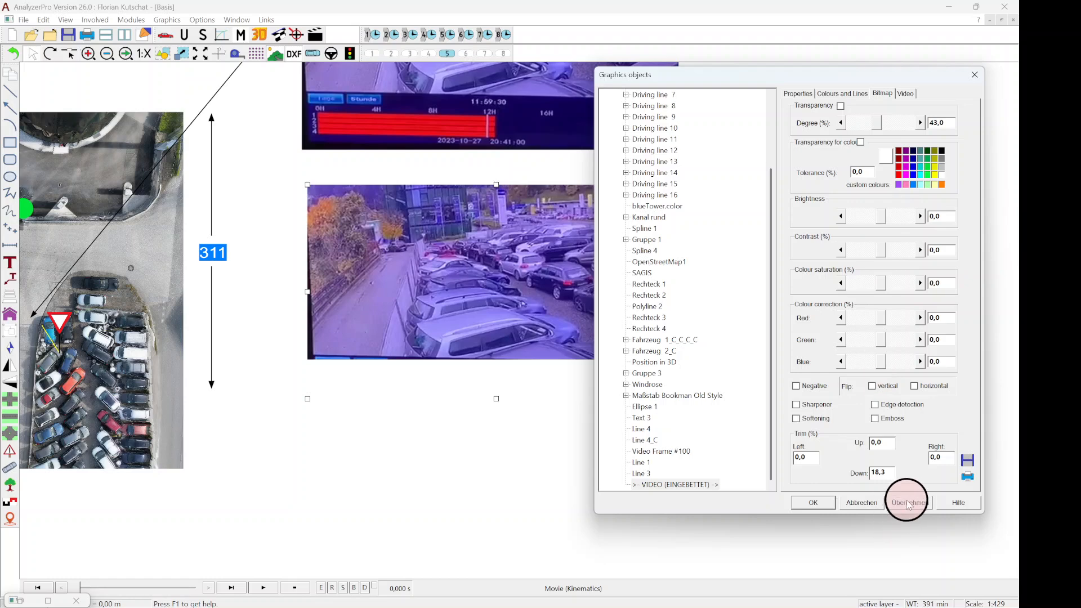
left_click(813, 502)
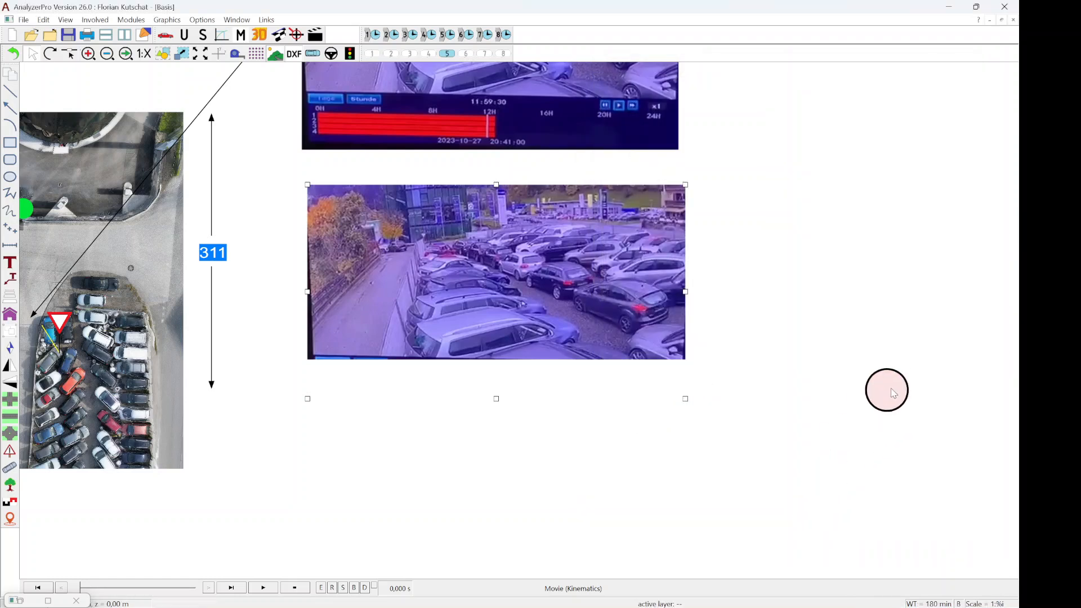
Delete the diagonal double-headed arrow line between the aerial photo and the inserted video frame.
scroll(893, 392, "down", 4)
left_click_drag(111, 462, 259, 465)
left_click(591, 186)
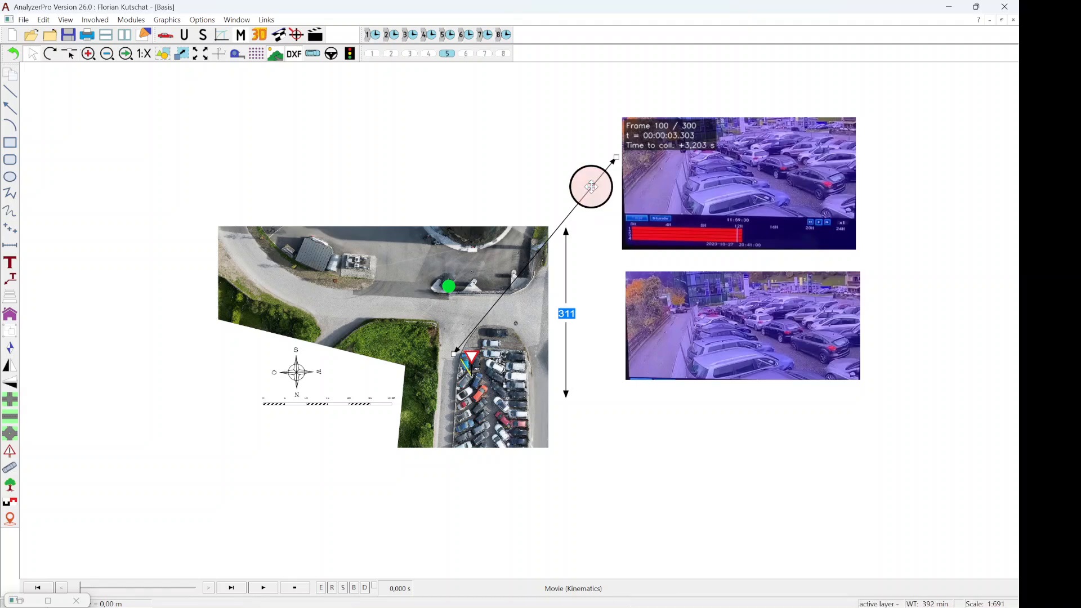
Restore the manual video analysis window and turn on the crosshair in the video.
left_click(20, 601)
left_click(342, 137)
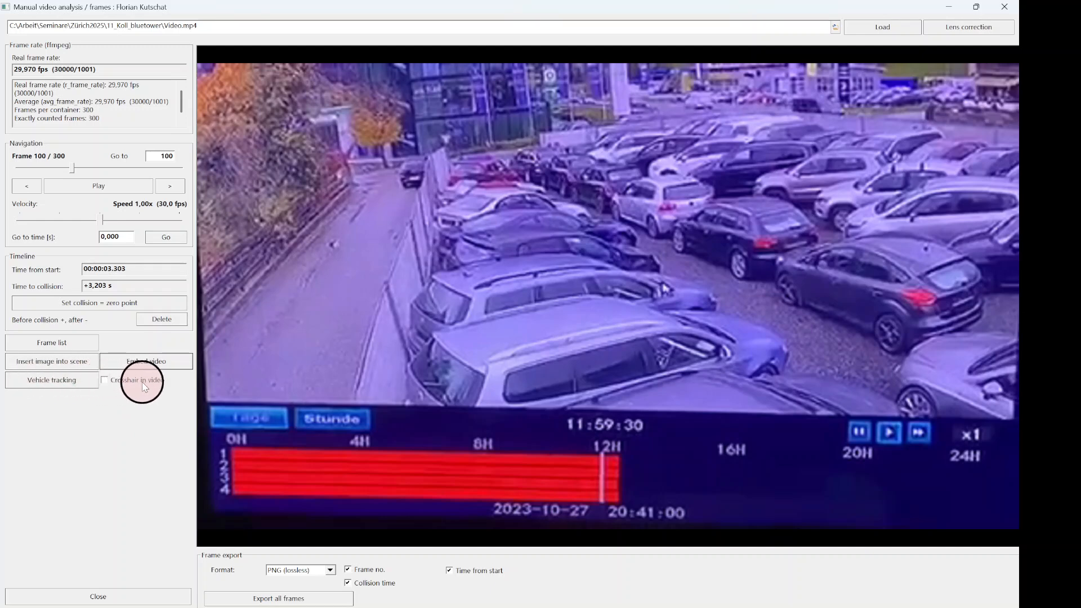
left_click(116, 381)
scroll(507, 337, "down", 3)
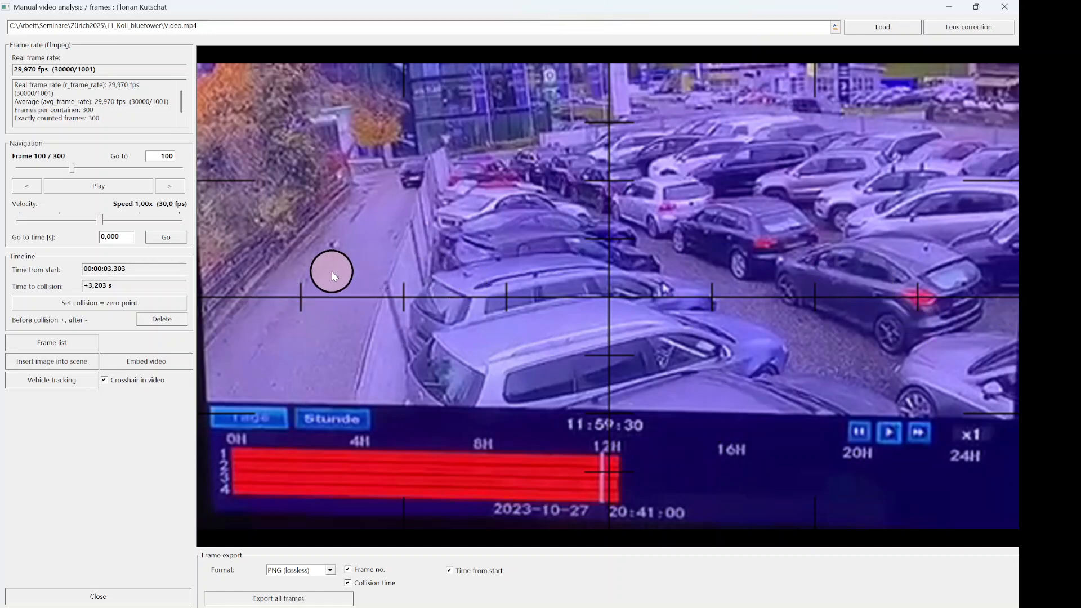
Open vehicle tracking and arrange its dialog so that the video and the aerial photo's road junction are both in view.
left_click(45, 382)
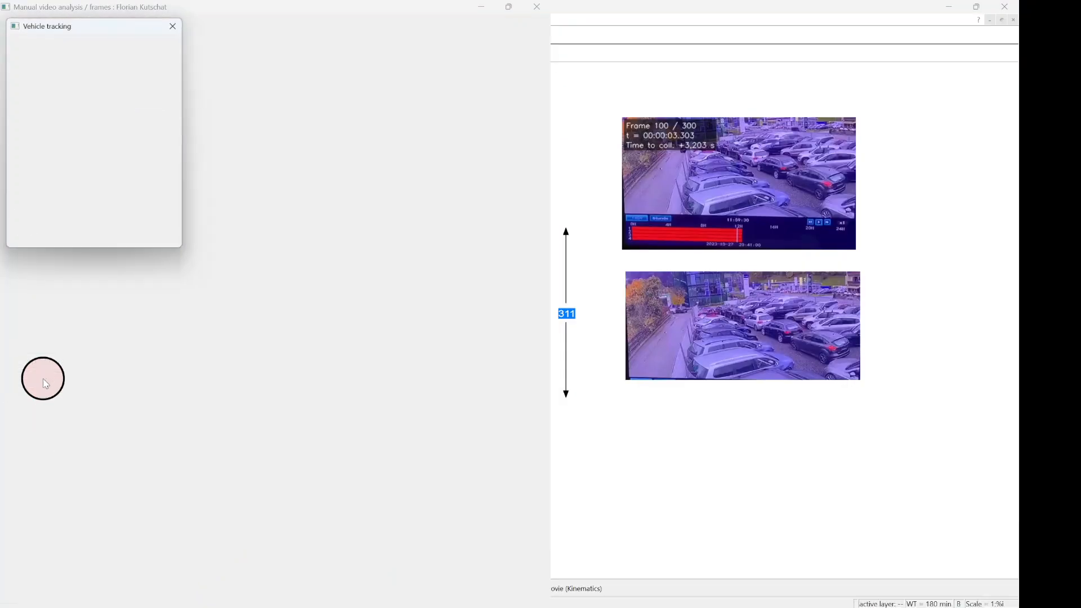
left_click_drag(139, 22, 274, 138)
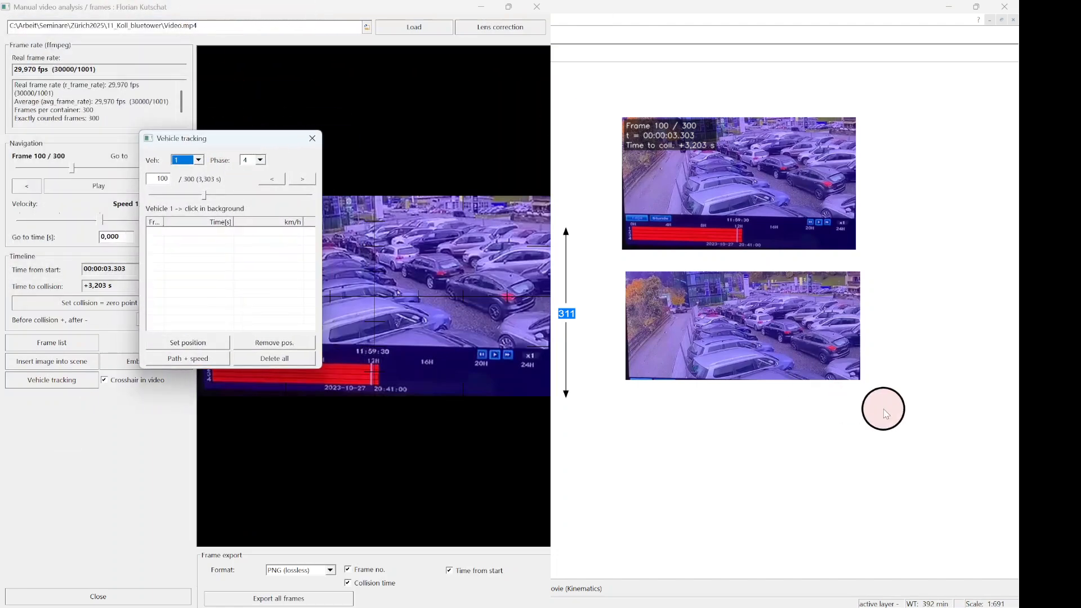
scroll(935, 414, "down", 3)
scroll(679, 387, "up", 4)
left_click_drag(630, 347, 647, 348)
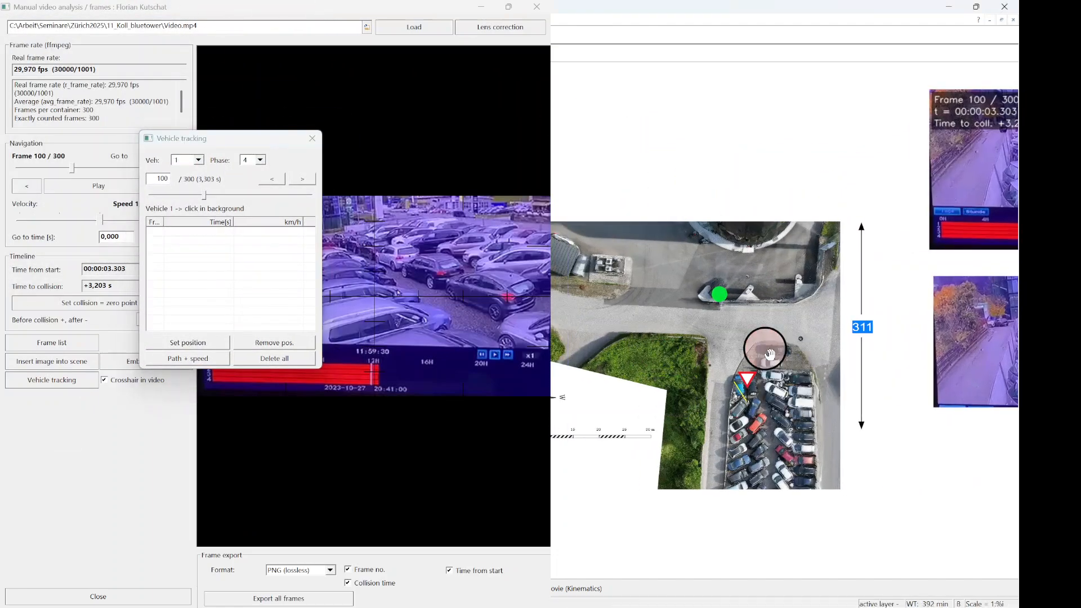
mouse_move(759, 347)
left_mouse_down()
mouse_move(996, 363)
mouse_move(855, 321)
left_mouse_up()
scroll(850, 326, "up", 1)
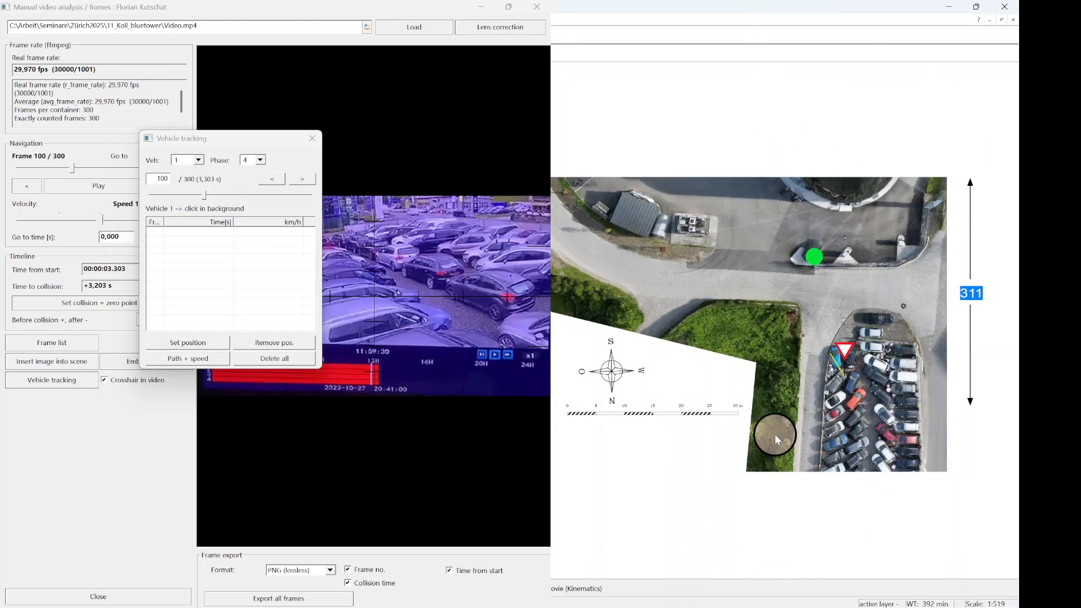
left_click_drag(211, 141, 88, 144)
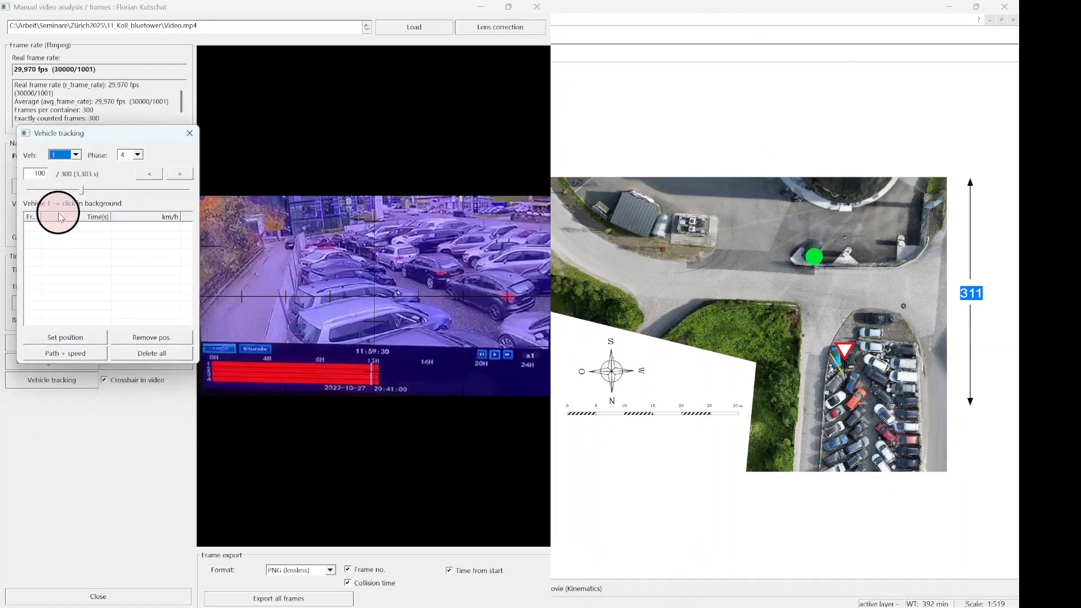
Set vehicle 1's tracking position for frame 196 on the road just below the green marker and rotate its outline diagonally.
left_click_drag(84, 193, 130, 217)
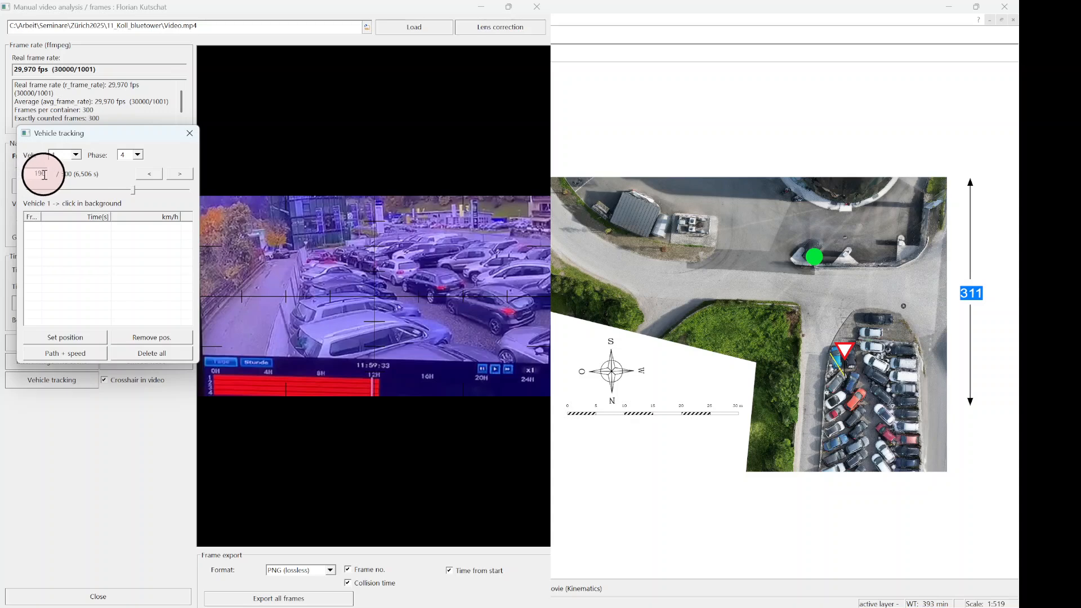
scroll(256, 238, "up", 3)
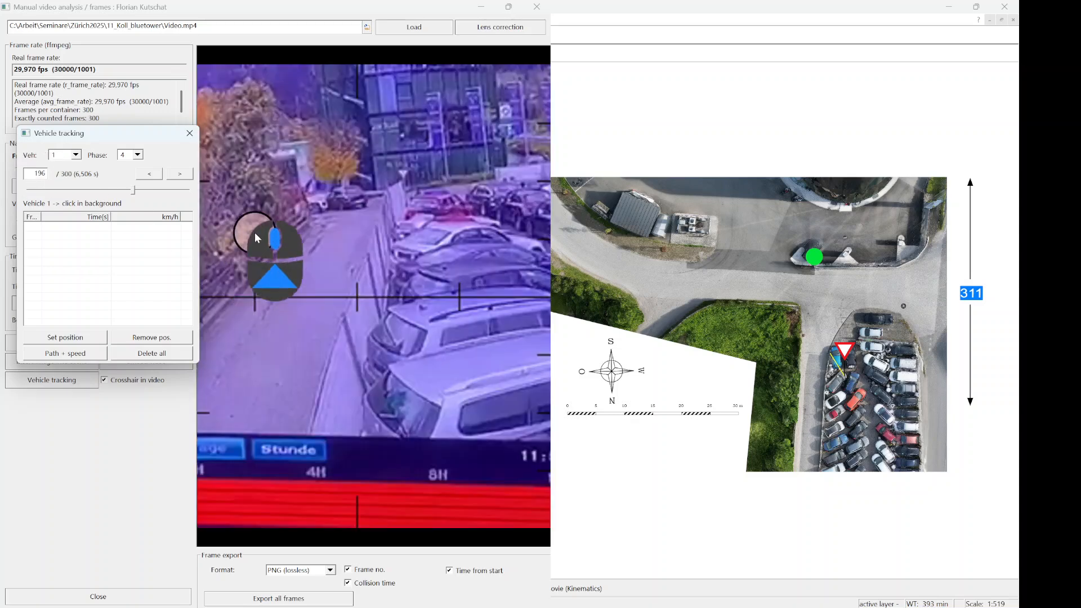
scroll(357, 203, "up", 3)
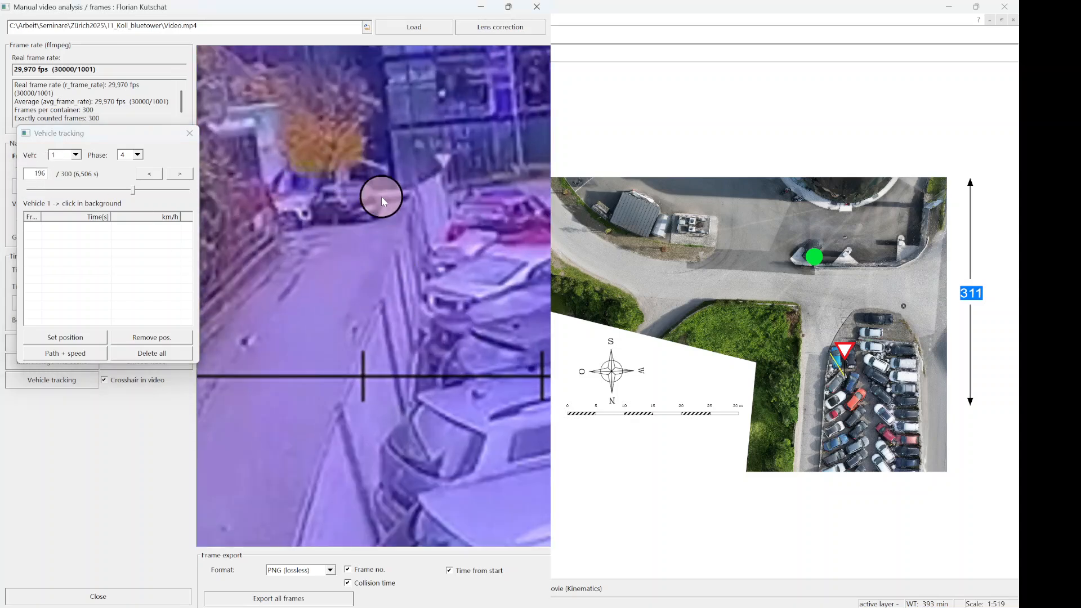
left_click(67, 341)
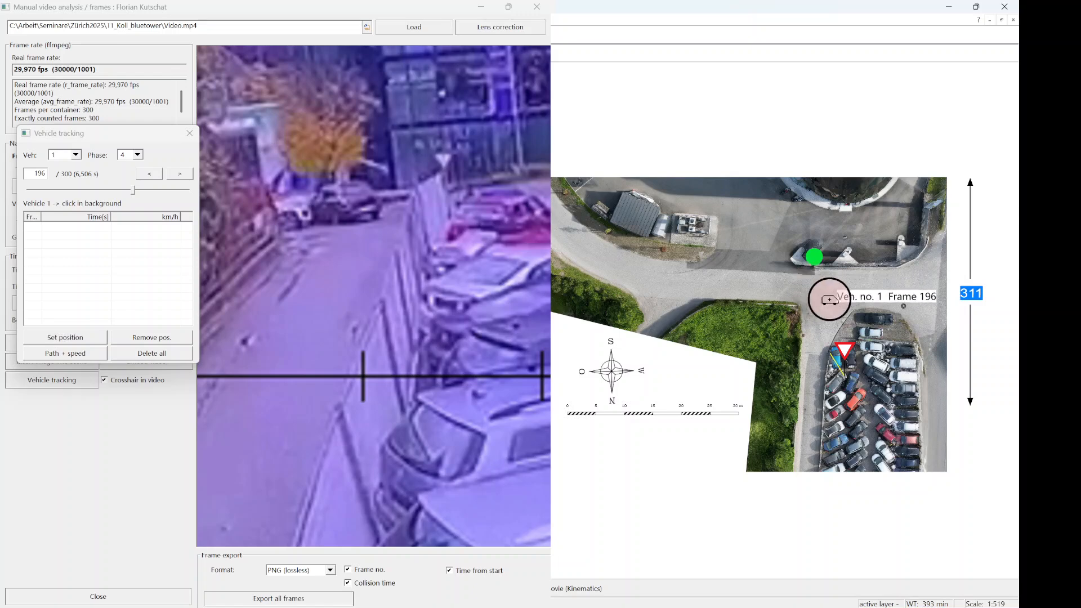
left_click(820, 287)
scroll(865, 289, "up", 3)
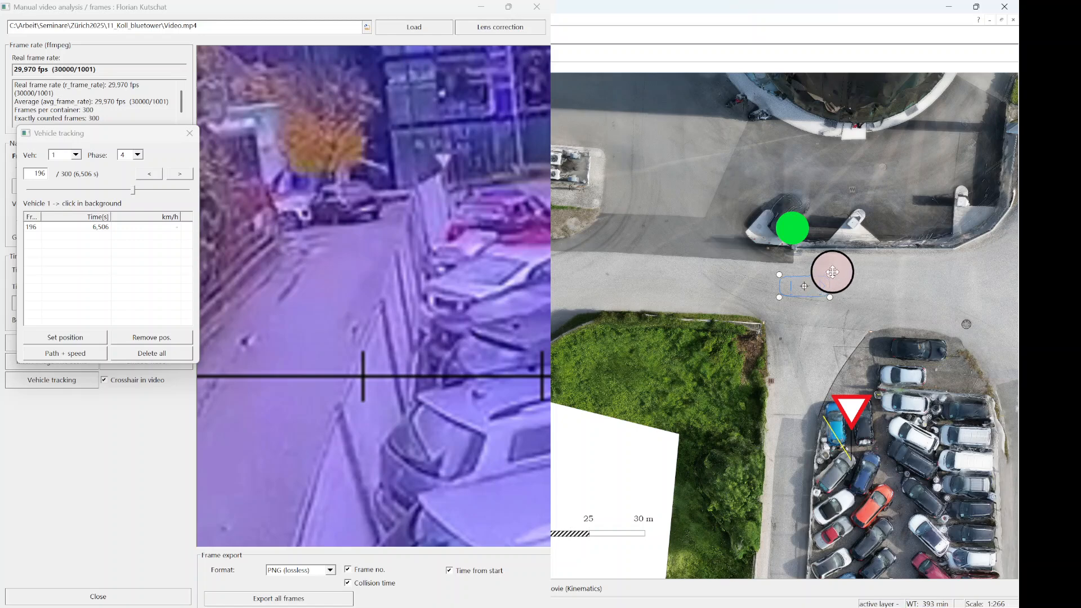
left_click_drag(831, 273, 807, 296)
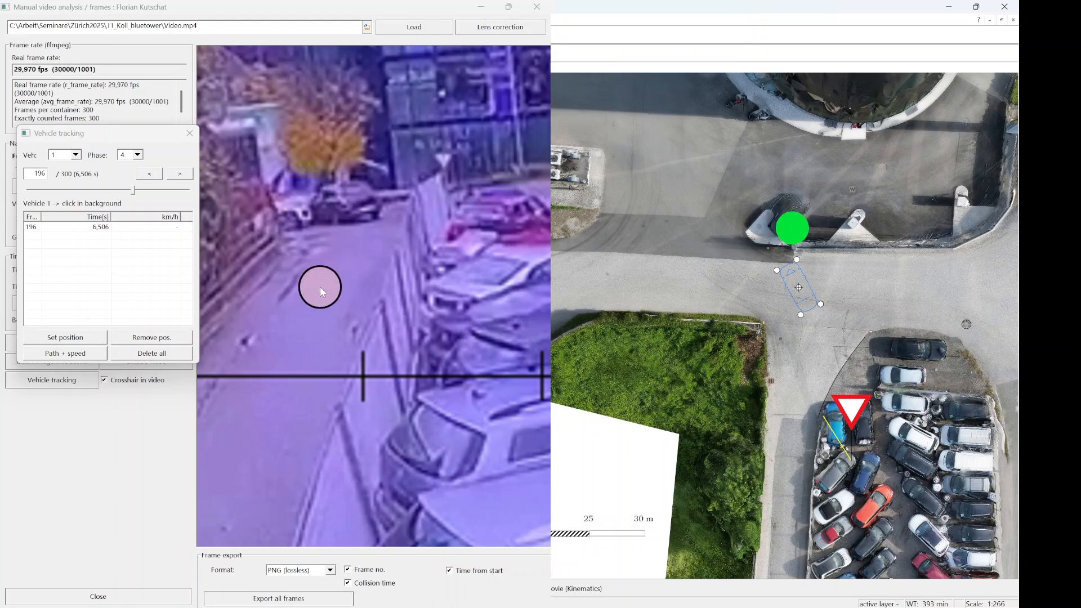
Set vehicle 1's tracking position for frame 153 just below the frame 196 outline and align it with the driving path.
left_click_drag(134, 193, 113, 193)
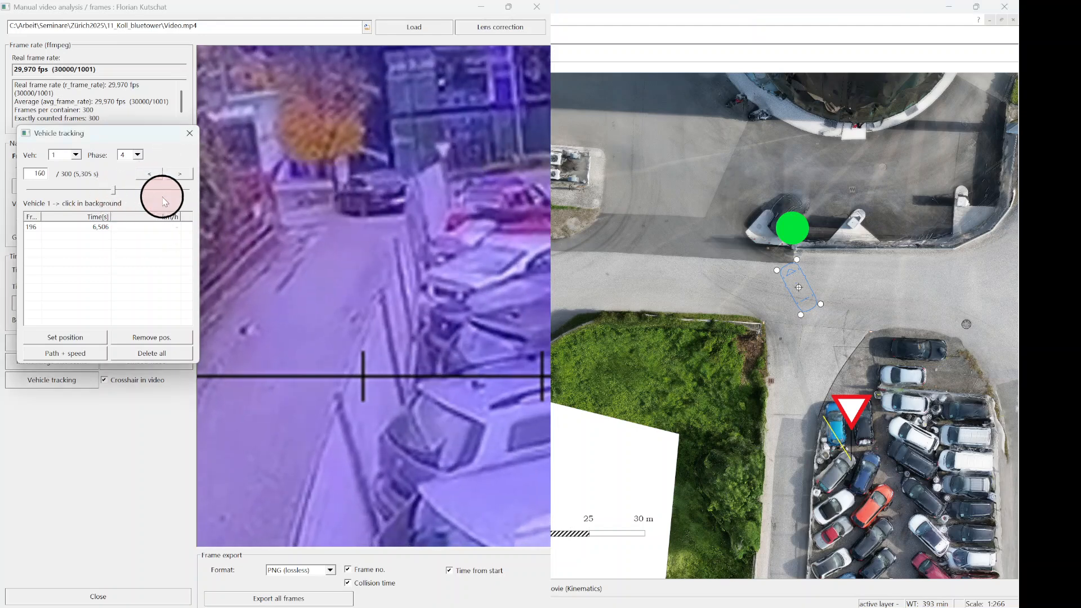
scroll(338, 203, "down", 2)
left_click(141, 176)
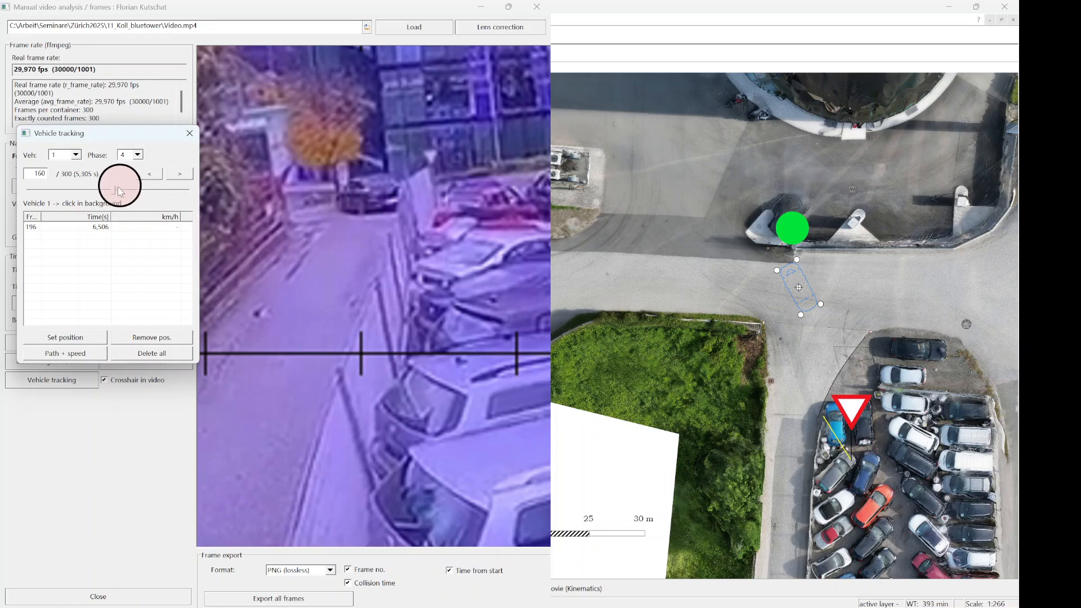
left_click(140, 176)
left_click(140, 177)
left_click(140, 177)
left_click(140, 177)
left_click(140, 177)
left_click(140, 177)
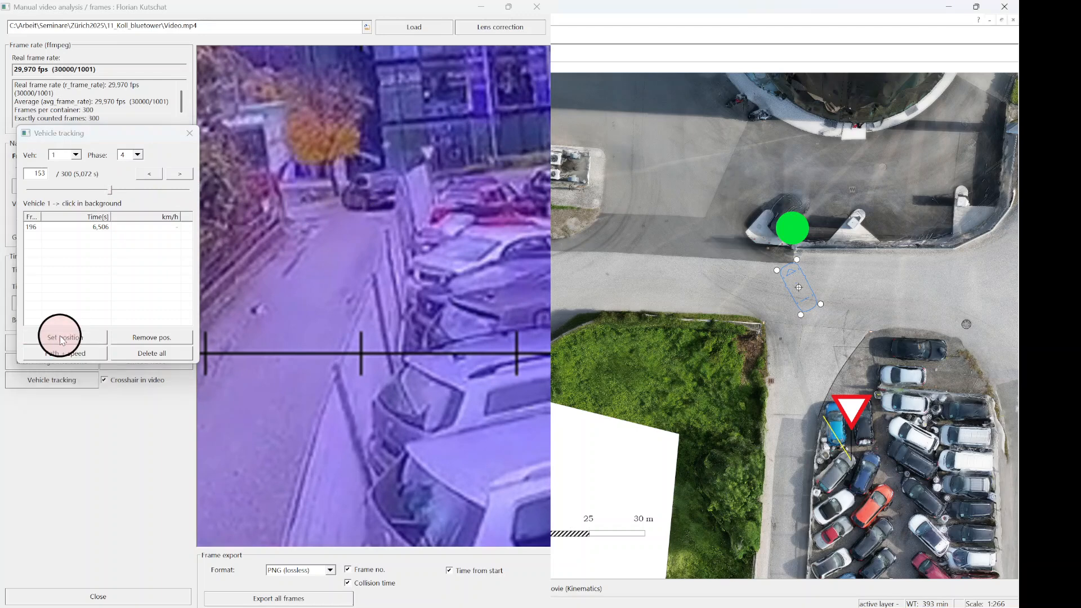
left_click(822, 327)
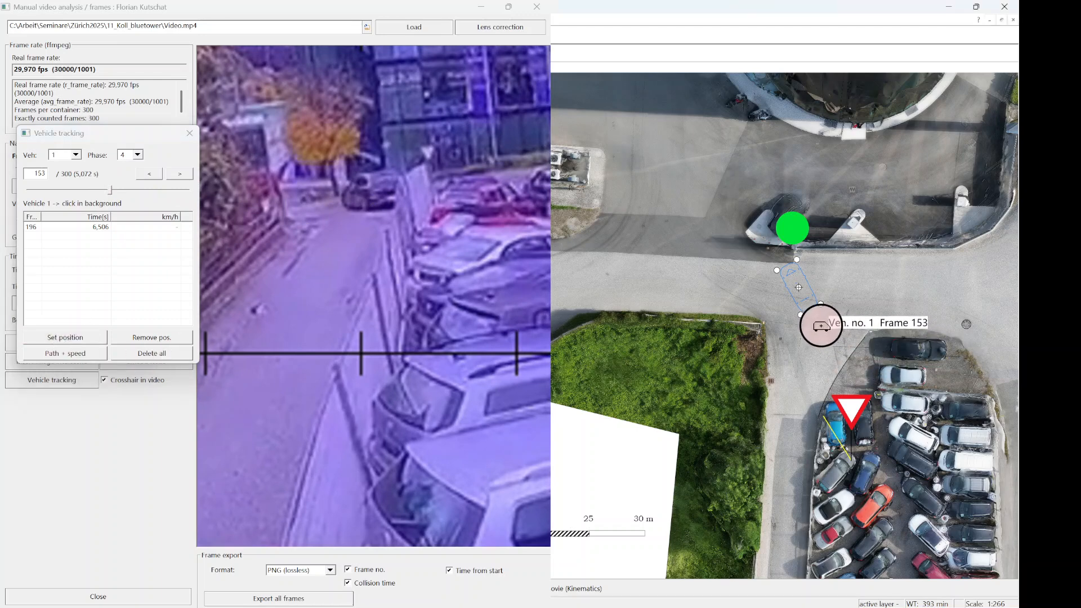
right_click(831, 313)
left_click(850, 309)
left_click(833, 326)
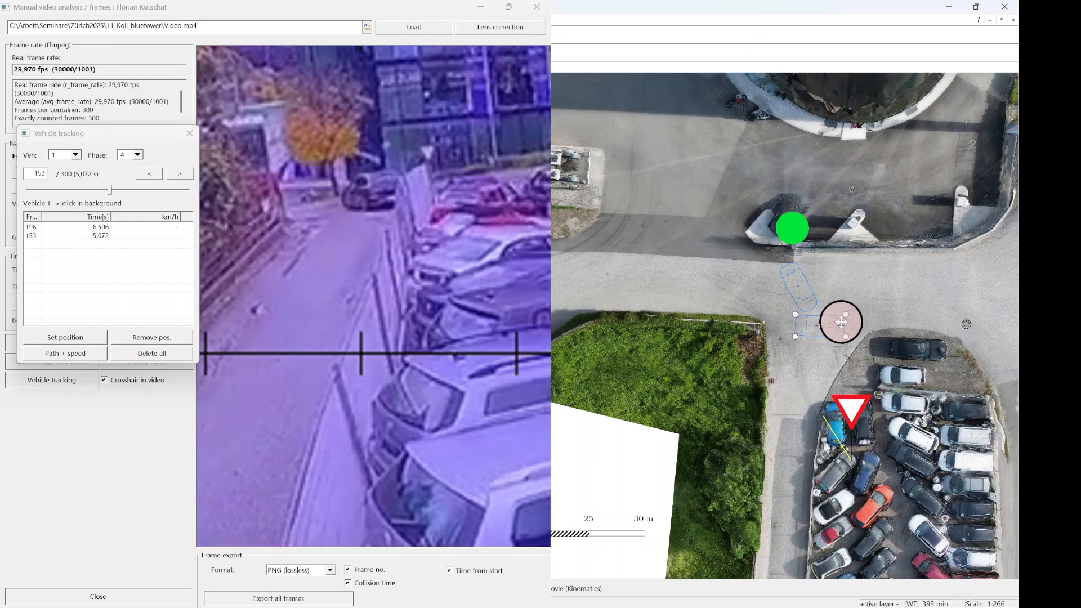
left_click_drag(846, 314, 831, 334)
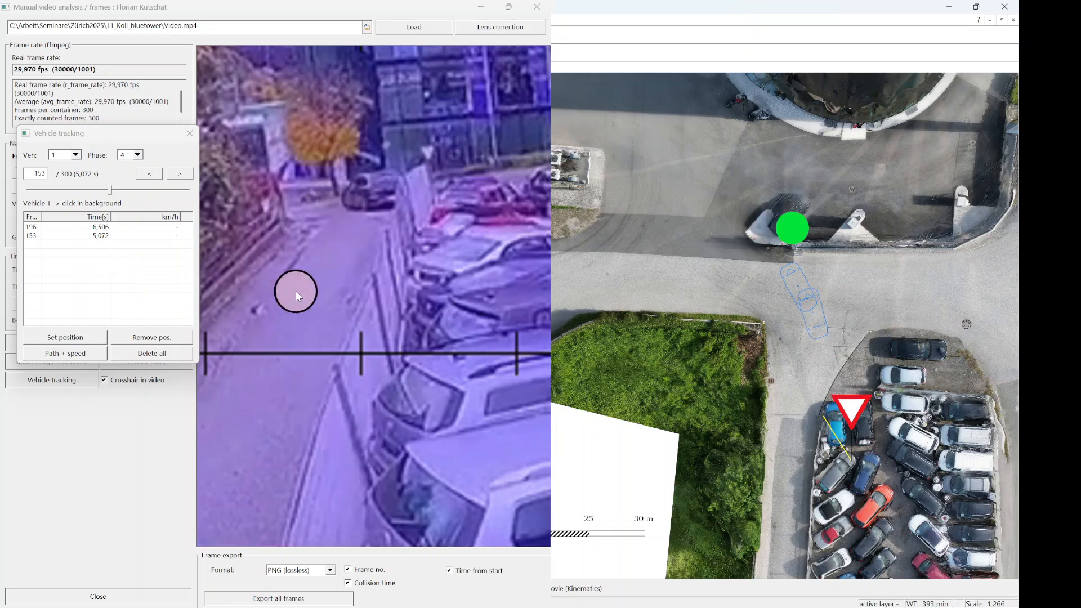
Set vehicle 1's tracking position for frame 124 just below the frame 153 outline and align it with the driving path.
scroll(785, 387, "down", 1)
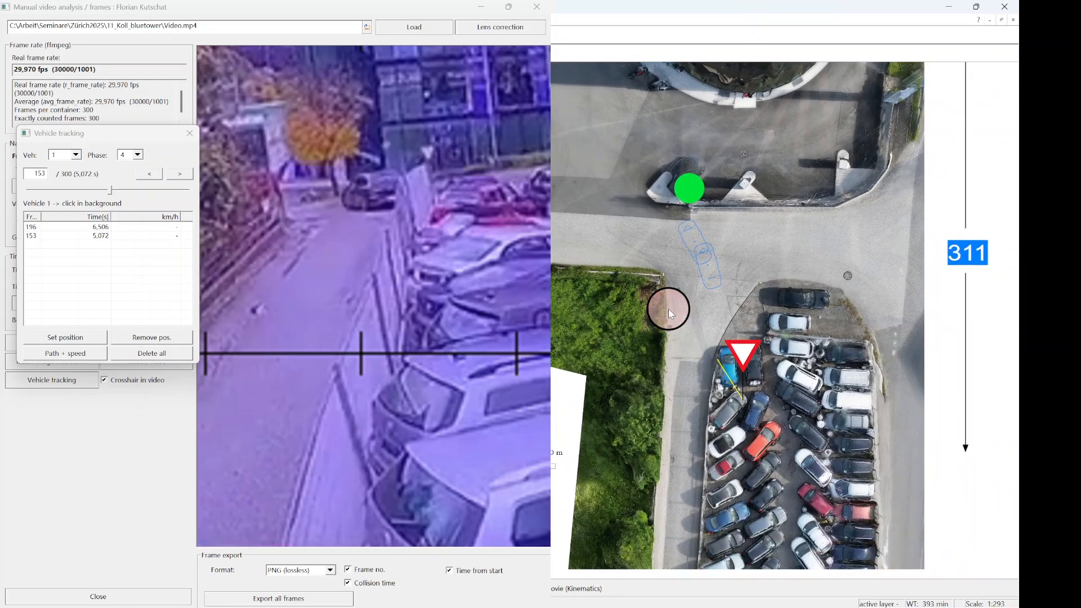
scroll(661, 316, "up", 2)
scroll(660, 313, "up", 2)
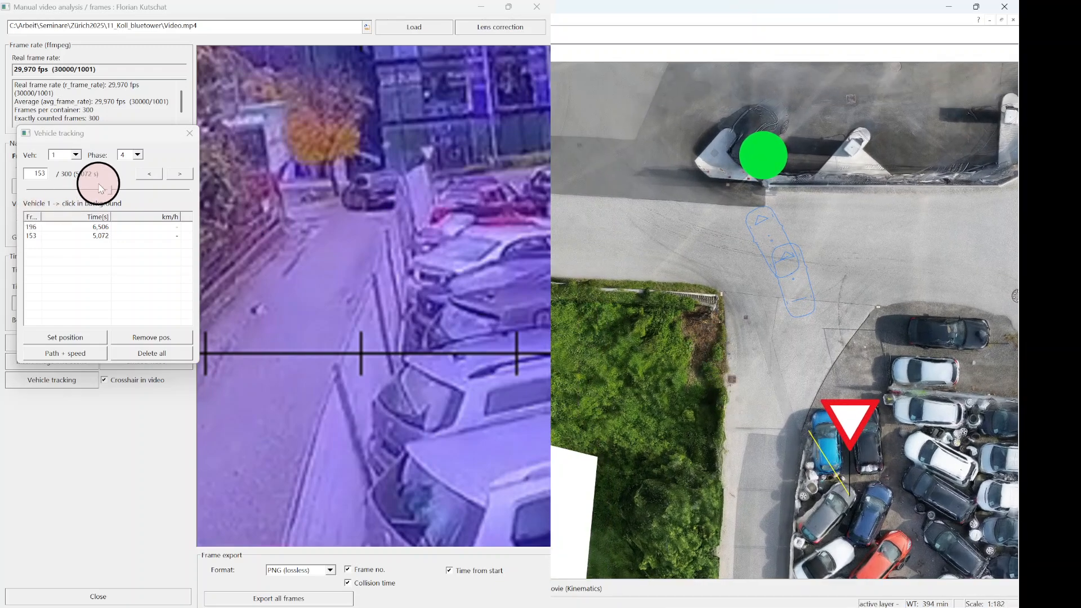
left_click_drag(107, 190, 95, 193)
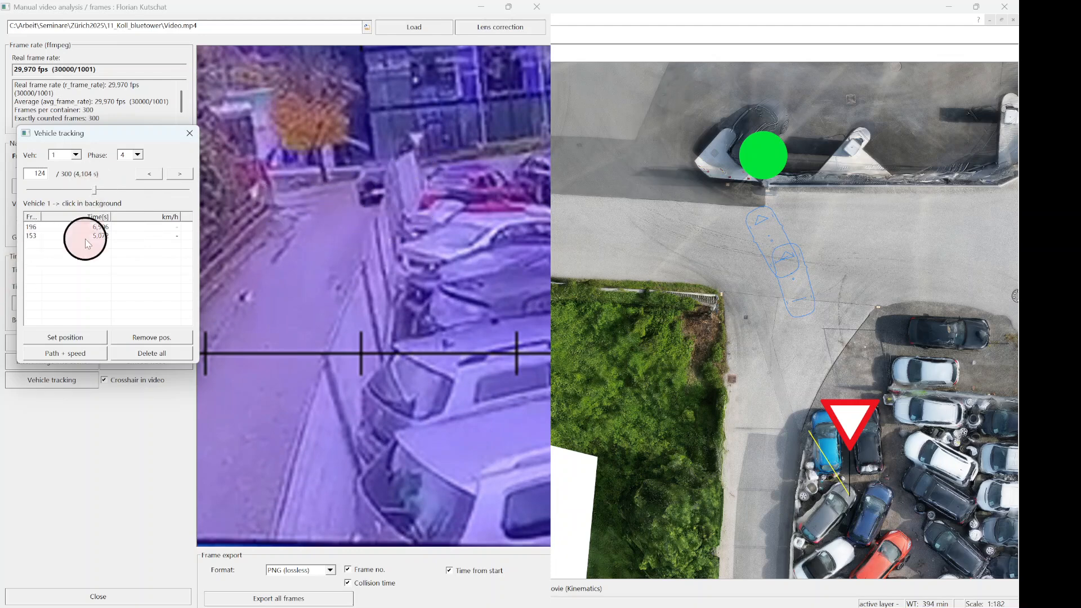
left_click(79, 336)
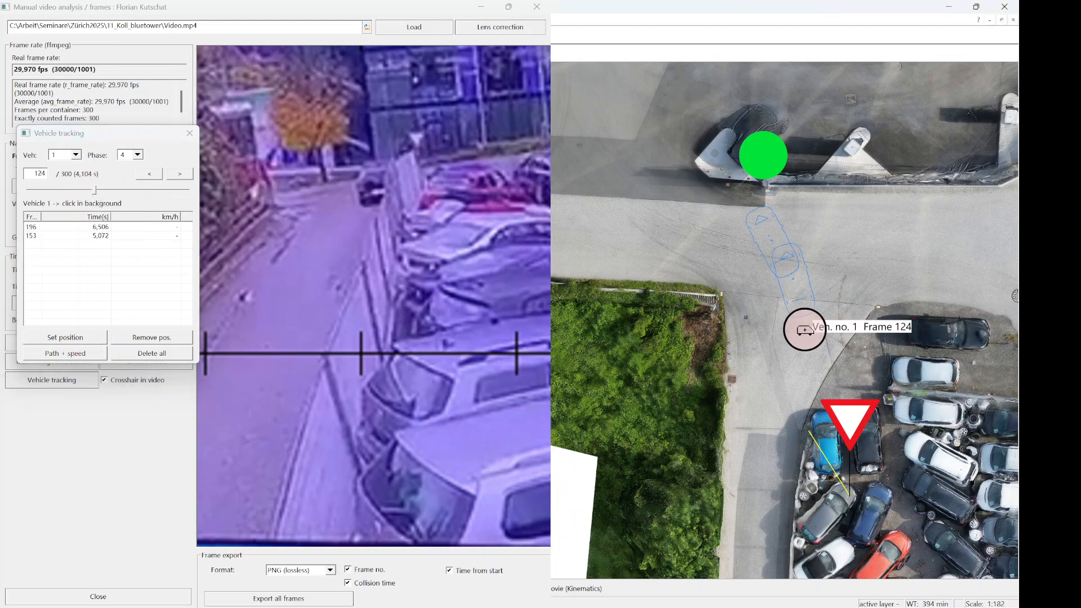
left_click_drag(840, 313, 784, 271)
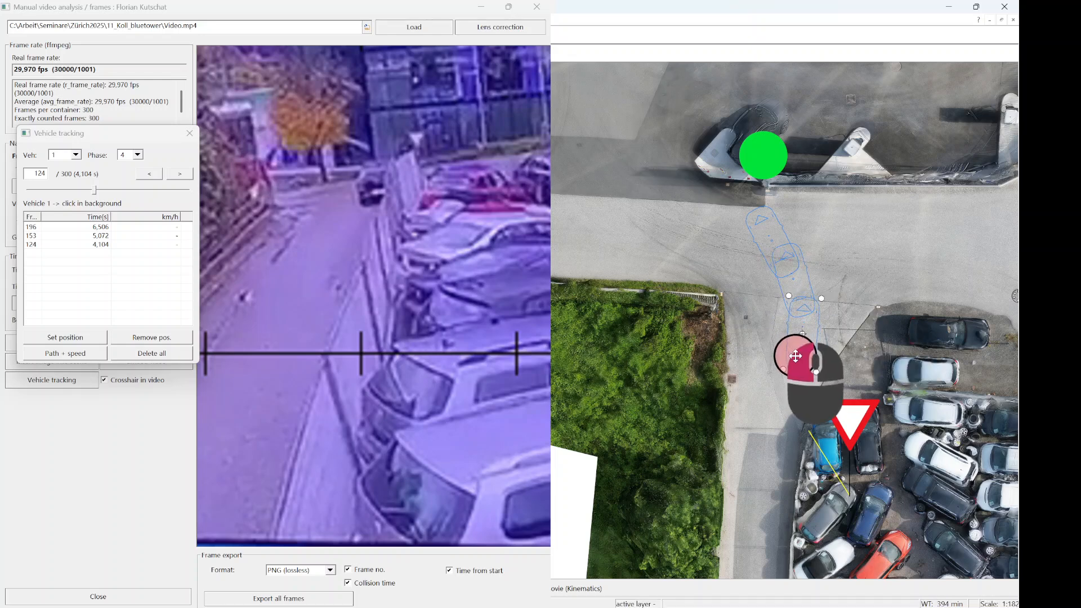
left_click_drag(792, 349, 848, 344)
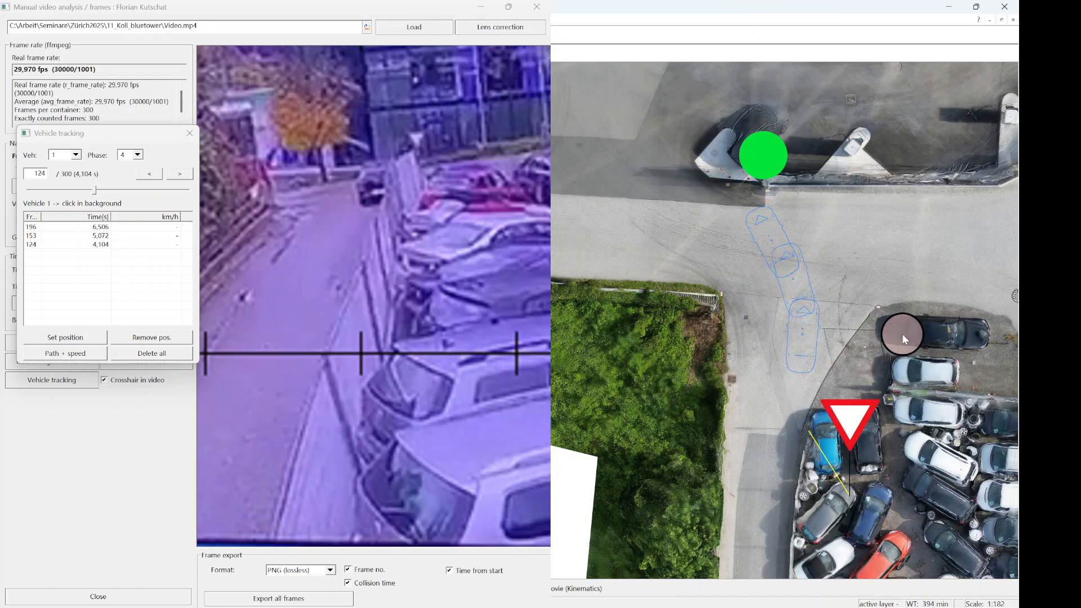
Set vehicle 1's tracking position for frame 44 on the side road beside the yield sign and rotate its outline along the road.
scroll(901, 321, "down", 3)
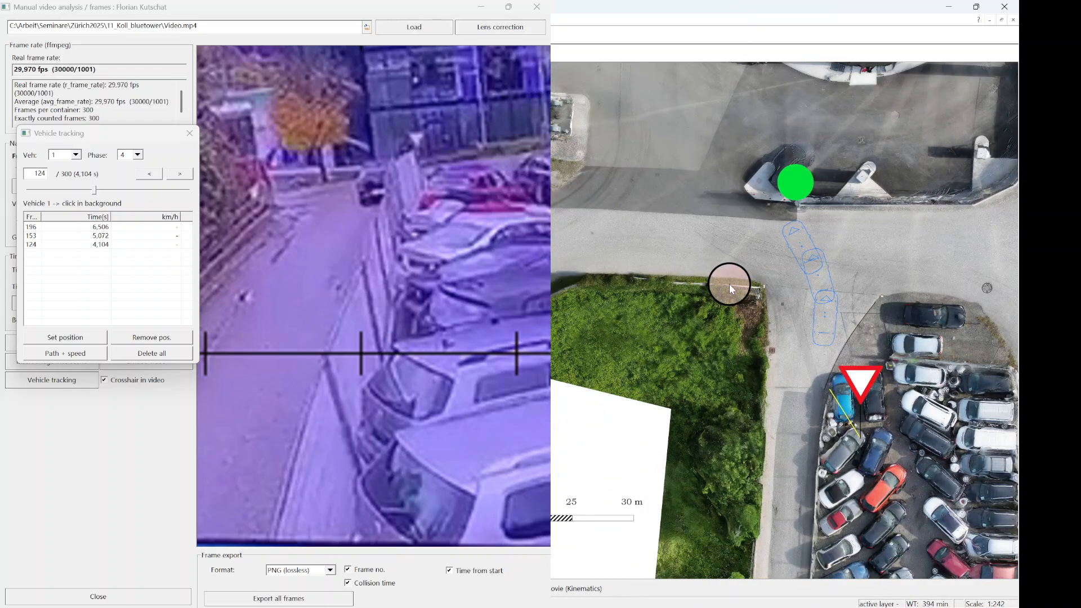
left_click_drag(729, 284, 719, 248)
scroll(316, 256, "down", 2)
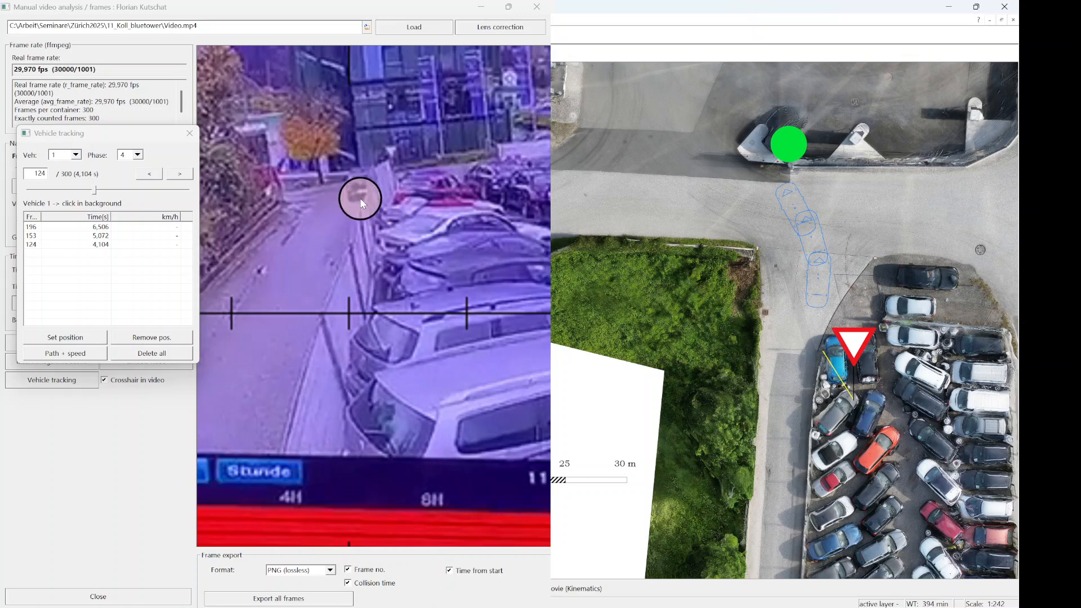
scroll(880, 299, "down", 2)
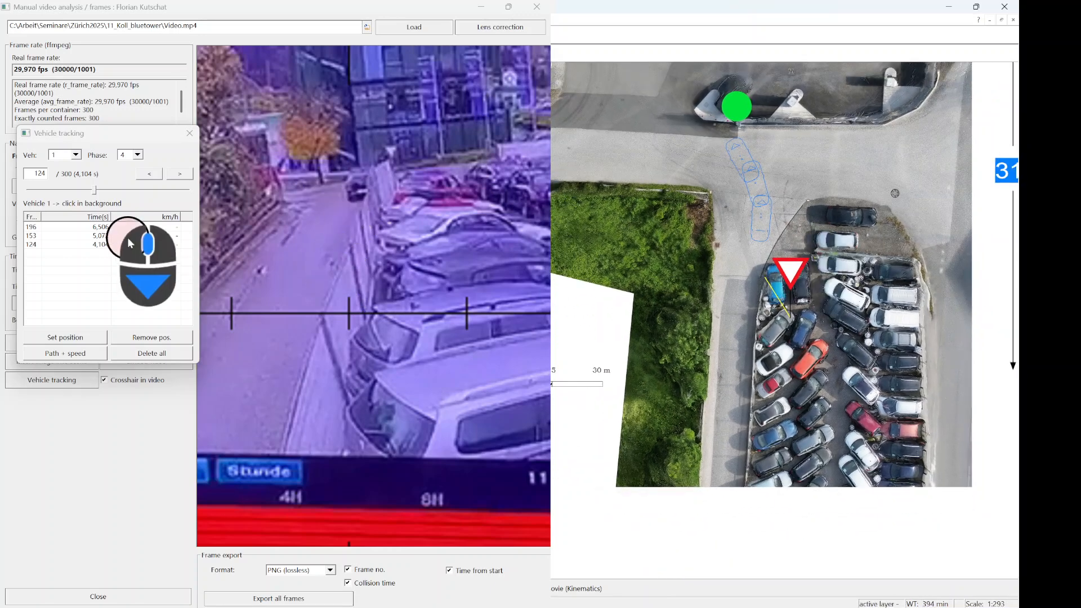
left_click_drag(95, 191, 53, 204)
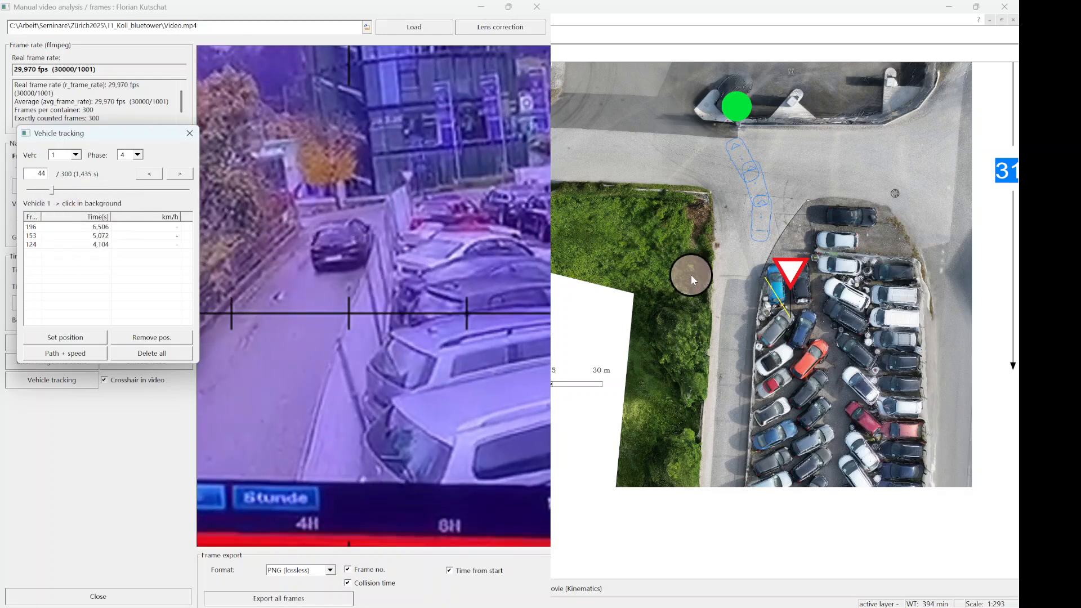
left_click(704, 291)
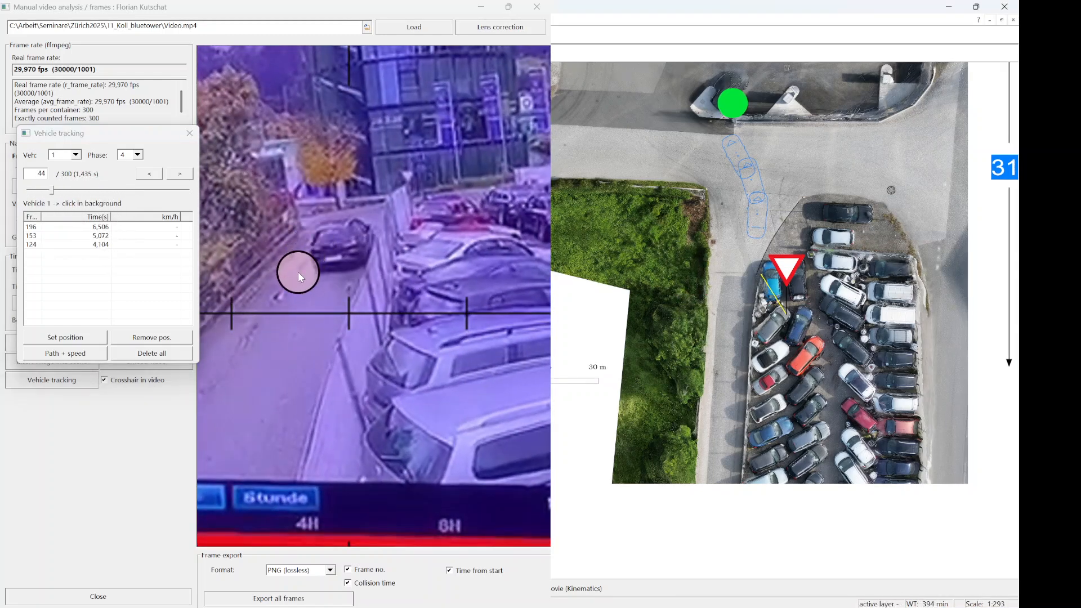
scroll(790, 318, "up", 3)
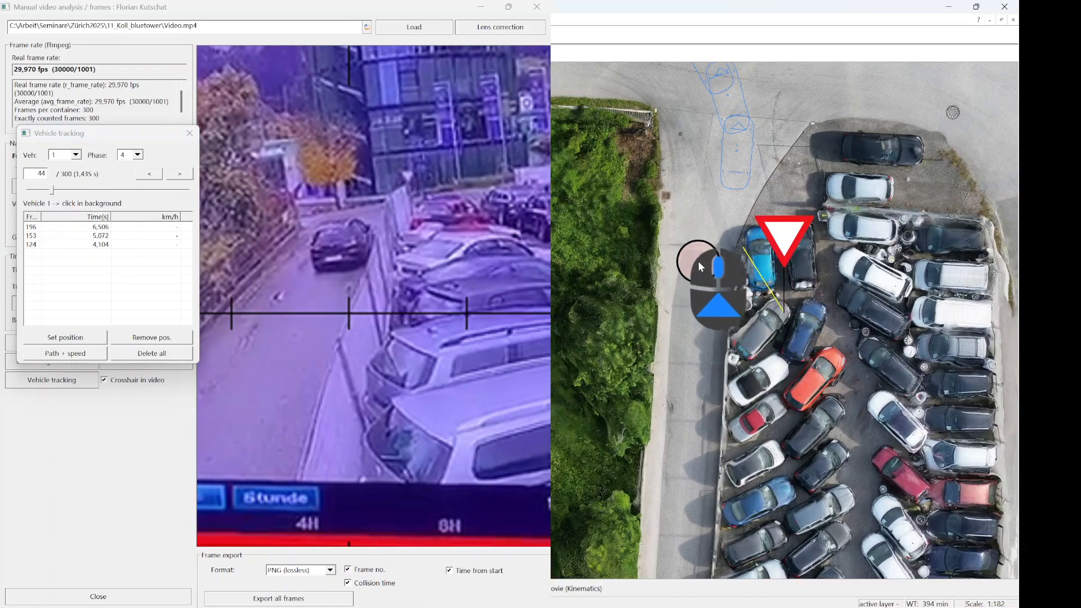
left_click(87, 339)
left_click(709, 282)
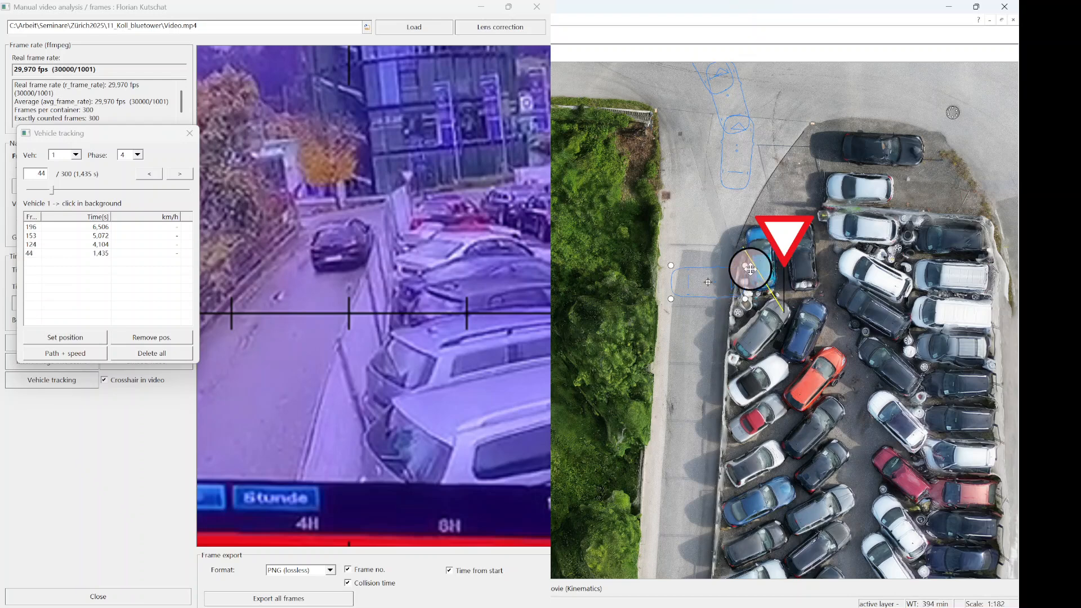
left_click_drag(745, 267, 693, 223)
Set vehicle 1's tracking position for frame 1 on the side road near the aerial photo's lower edge and align it with the road.
scroll(819, 334, "down", 2)
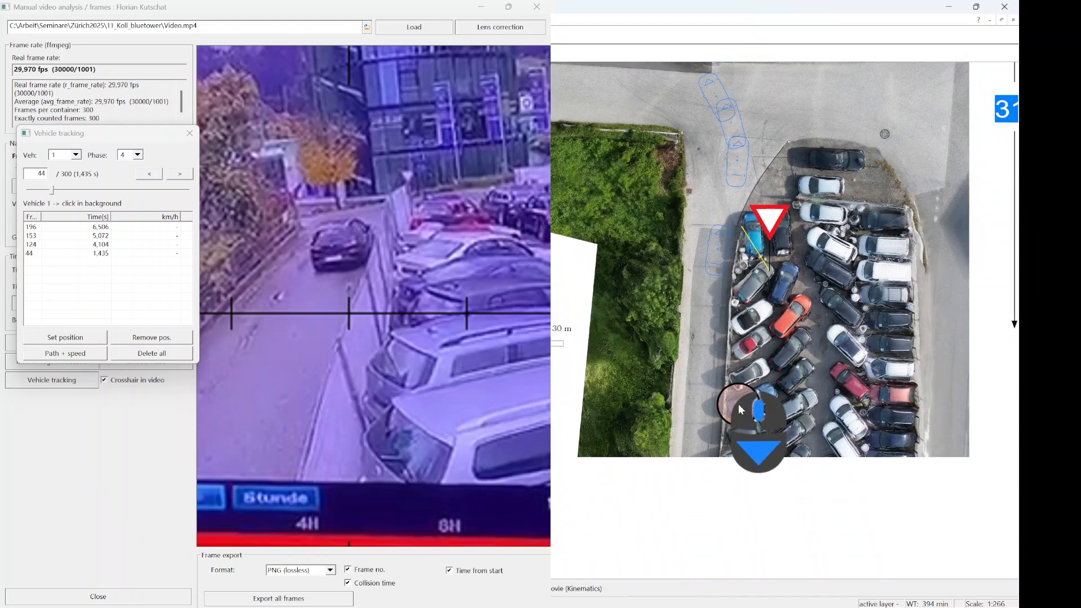
left_click_drag(52, 190, 6, 197)
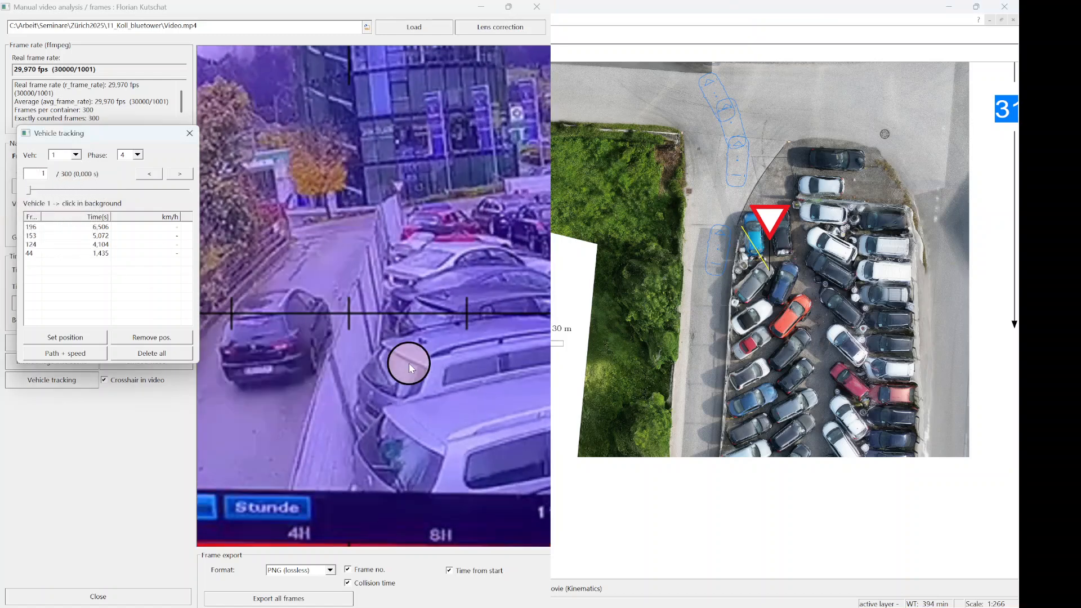
left_click_drag(395, 343, 586, 321)
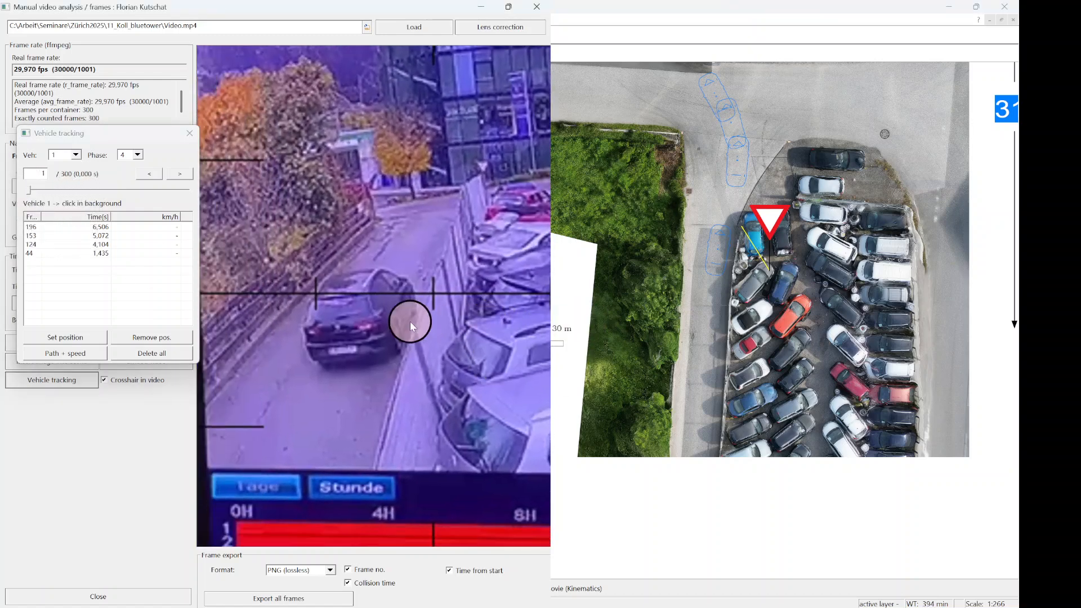
left_click_drag(420, 312, 455, 289)
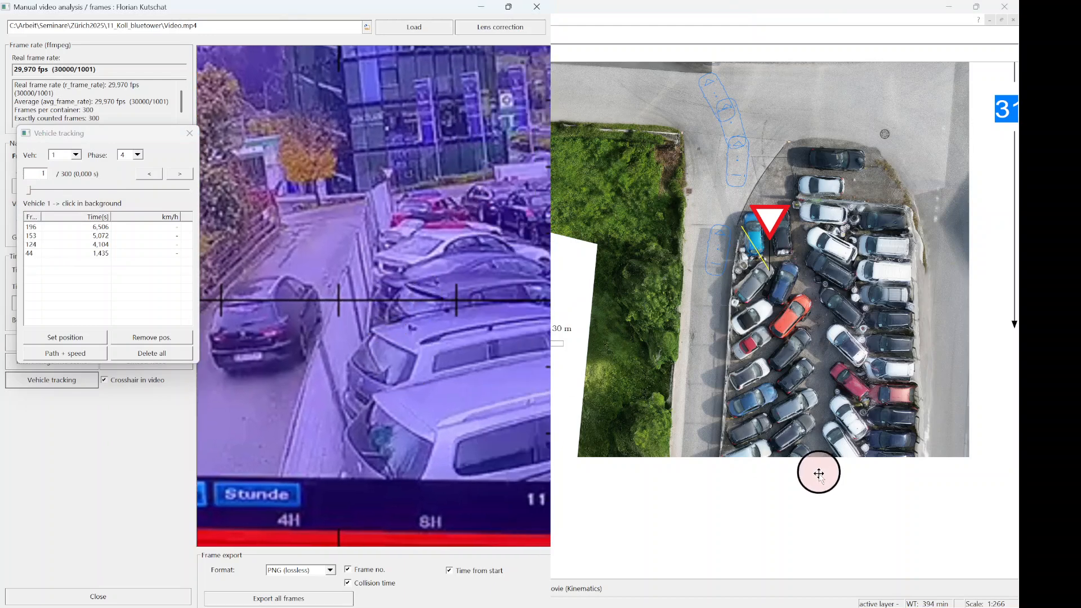
scroll(797, 467, "up", 2)
left_click_drag(788, 451, 799, 401)
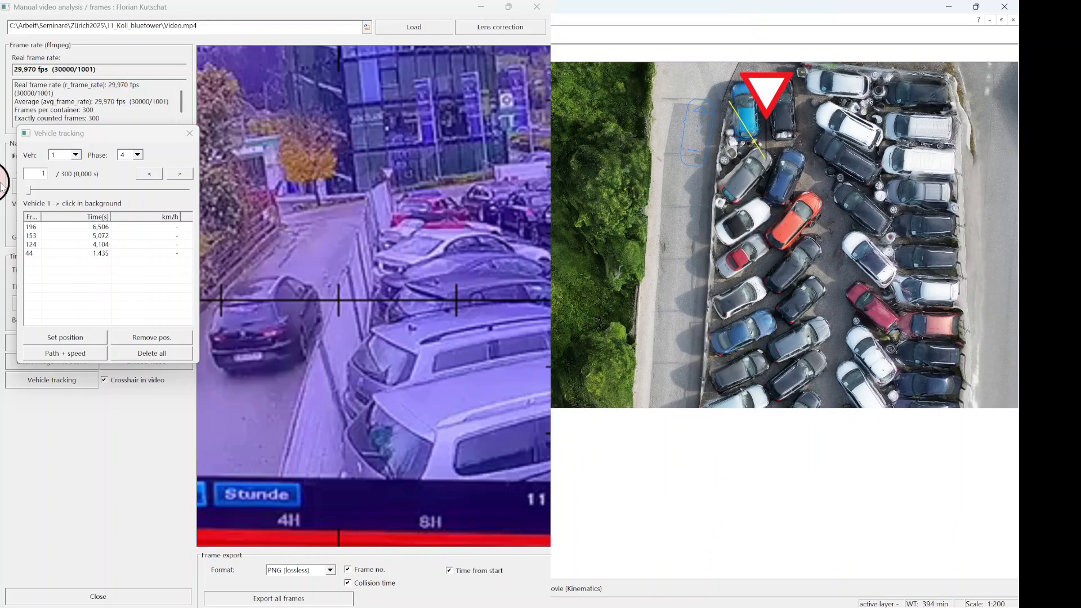
left_click(58, 339)
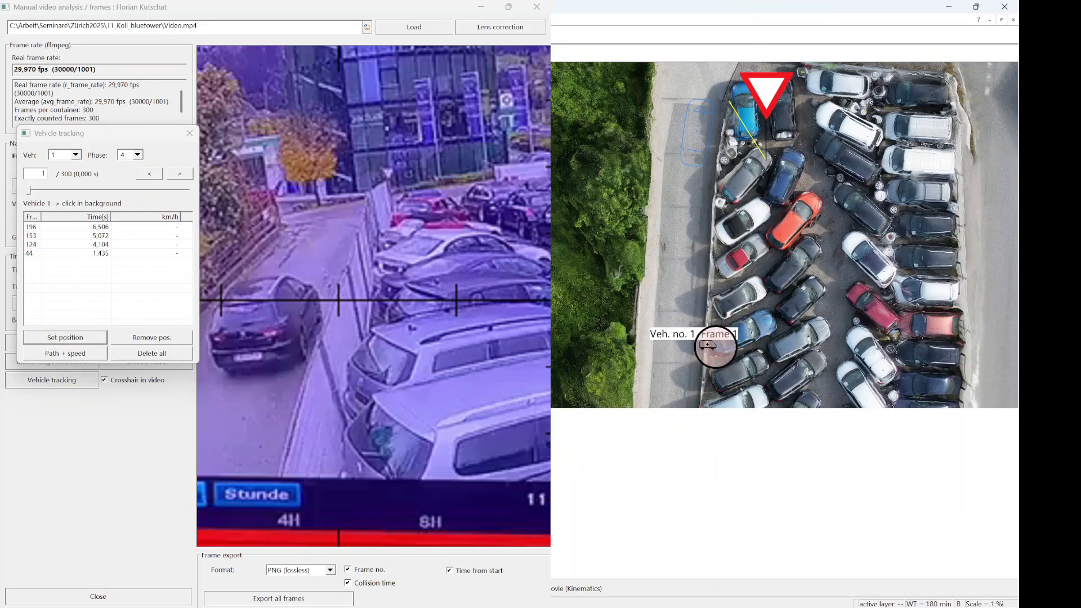
left_click(721, 317)
left_click_drag(720, 320, 679, 292)
left_click_drag(681, 338, 670, 363)
left_click(780, 358)
Calculate vehicle 1's path and speeds from its tracked positions at frames 196, 153, 124, 44 and 1.
scroll(864, 369, "down", 1)
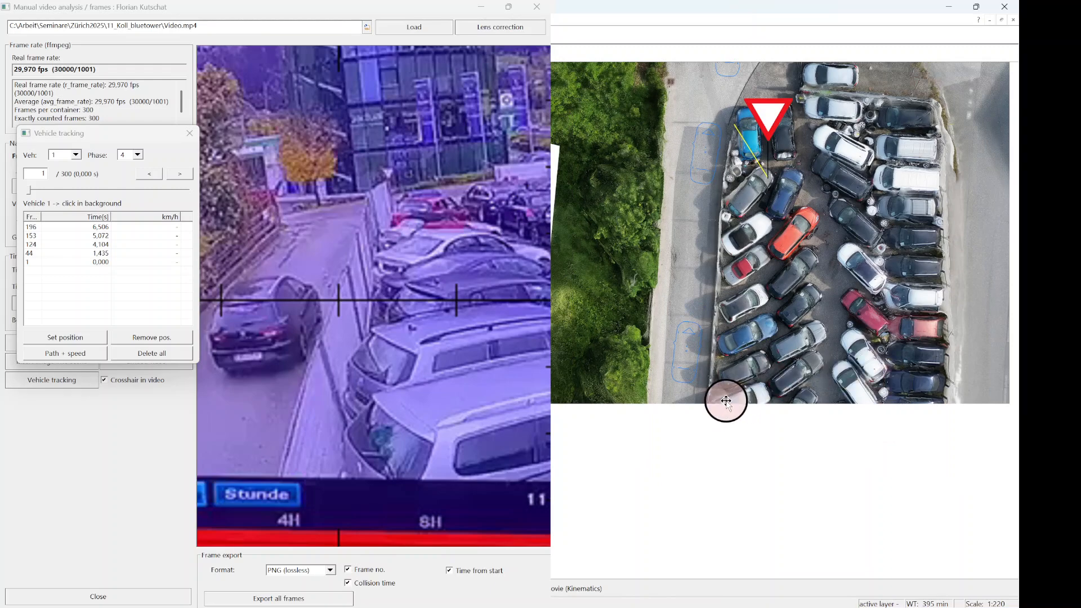
scroll(839, 447, "down", 1)
scroll(395, 335, "down", 2)
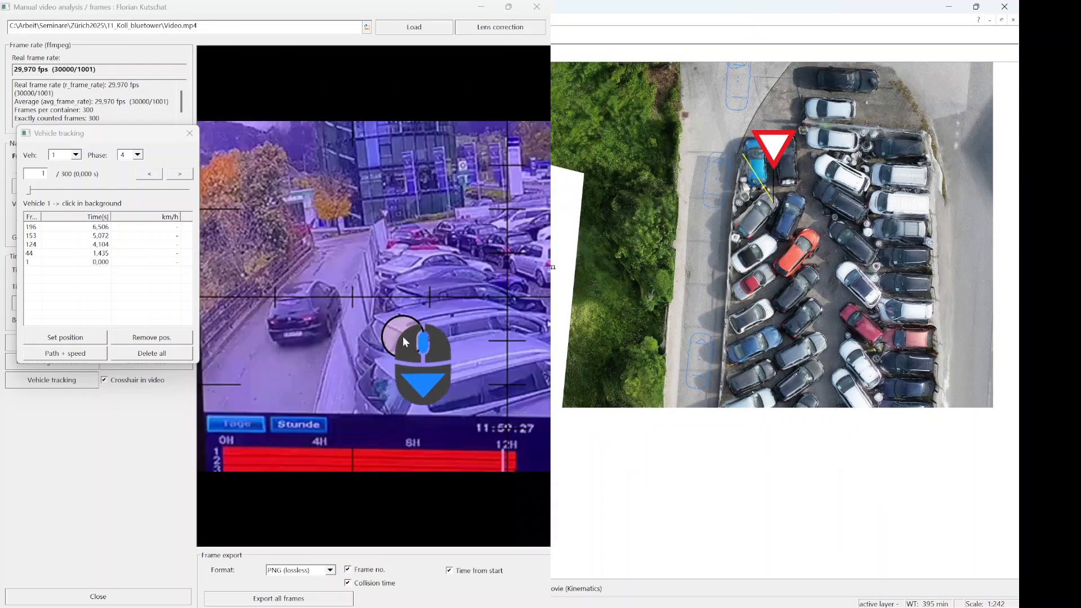
scroll(461, 348, "down", 1)
left_click_drag(120, 133, 138, 108)
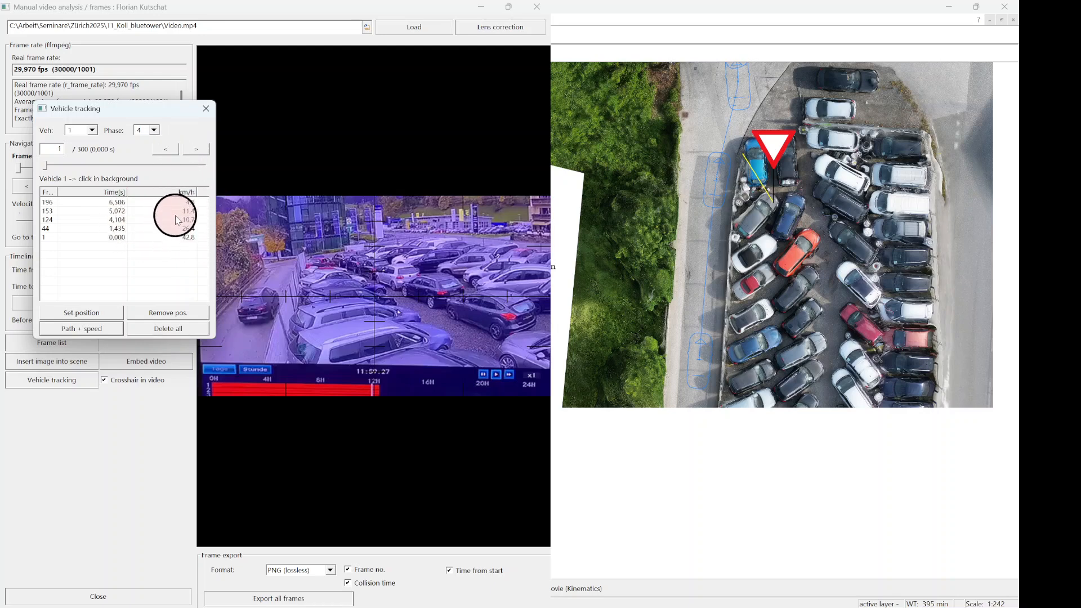
left_click_drag(127, 107, 92, 118)
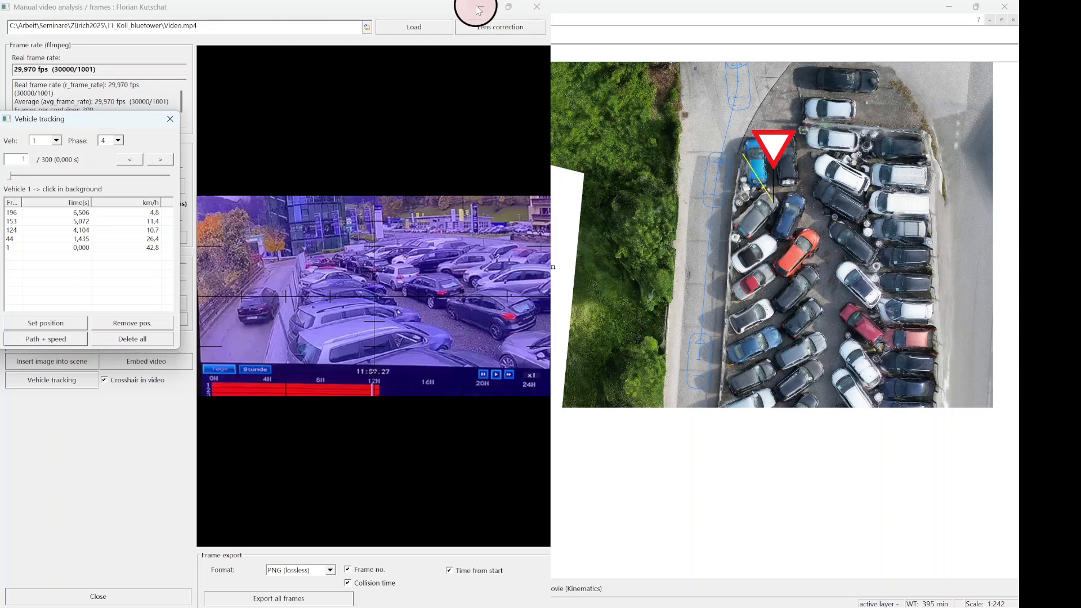
left_click(356, 2)
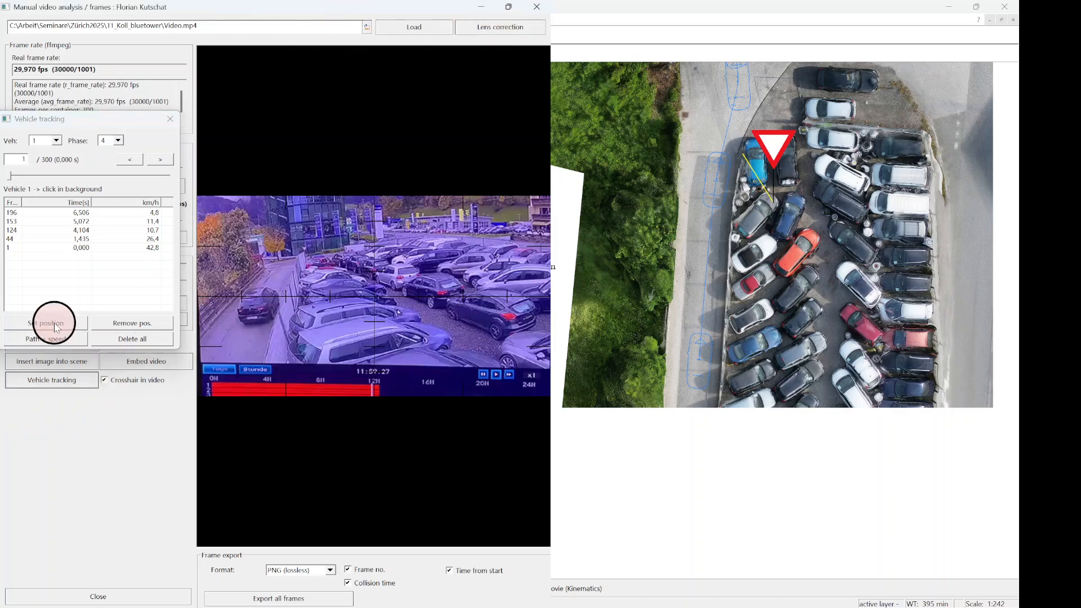
left_click_drag(107, 116, 221, 117)
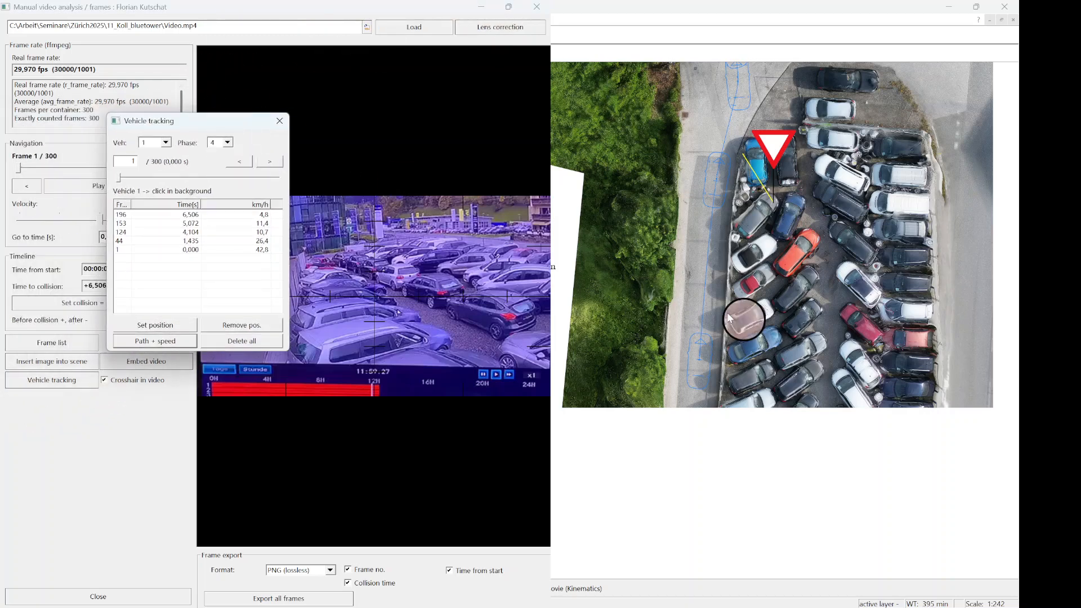
scroll(843, 467, "down", 1)
scroll(843, 467, "down", 1)
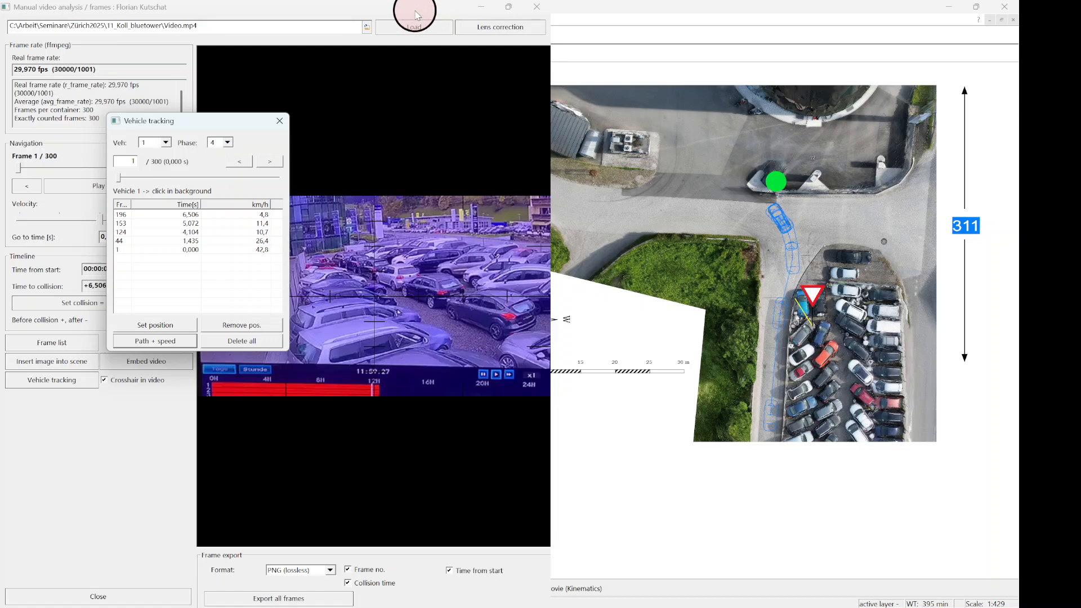
Move the vehicle tracking dialog clear of the analysis controls, and close both it and the manual video analysis window.
left_click(277, 123)
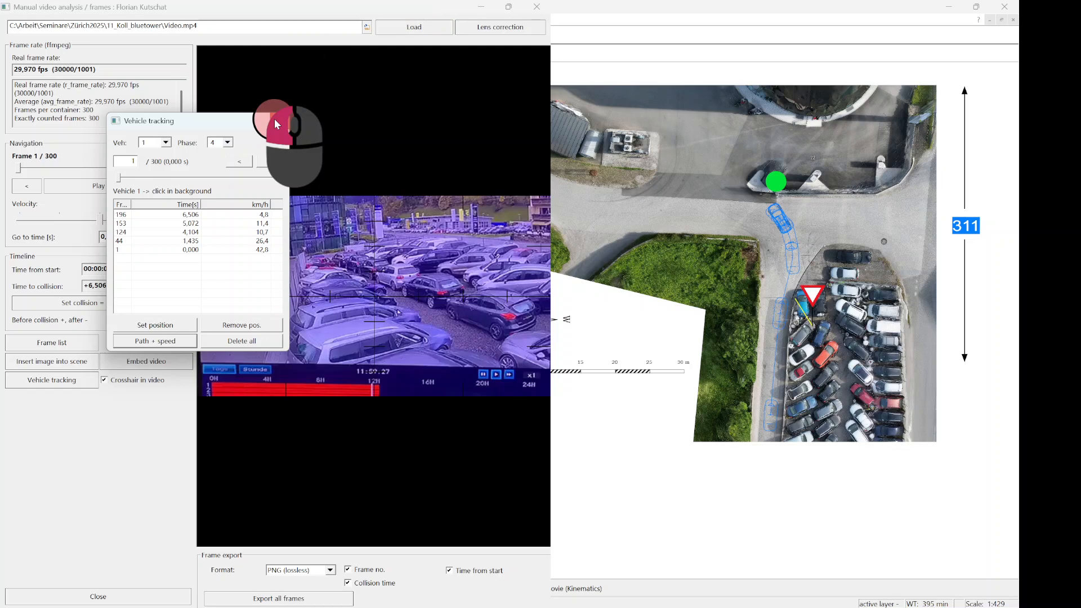
left_click_drag(225, 121, 232, 113)
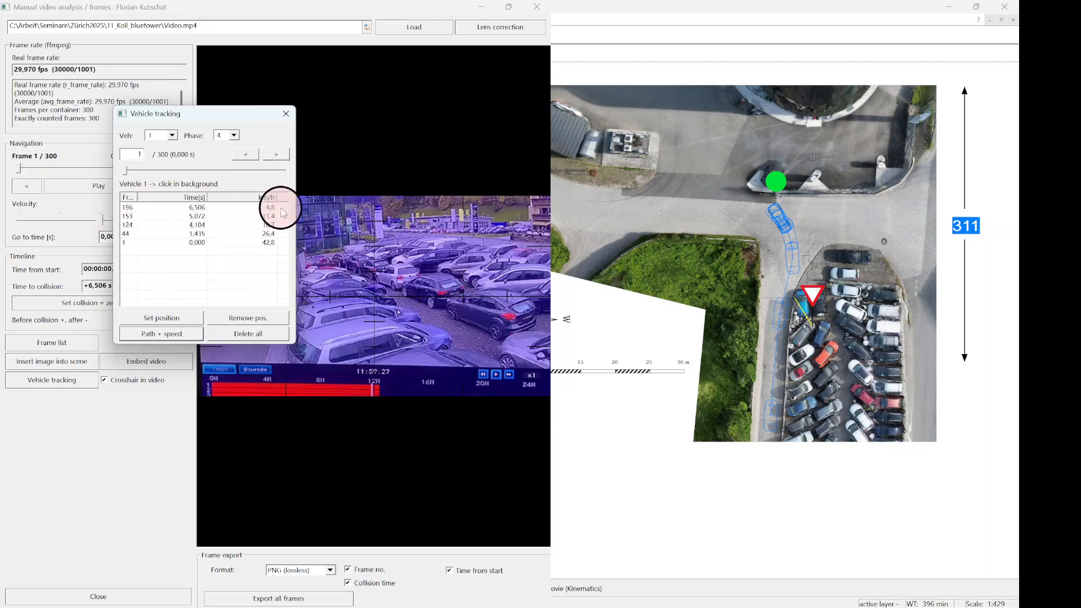
left_click_drag(230, 114, 340, 109)
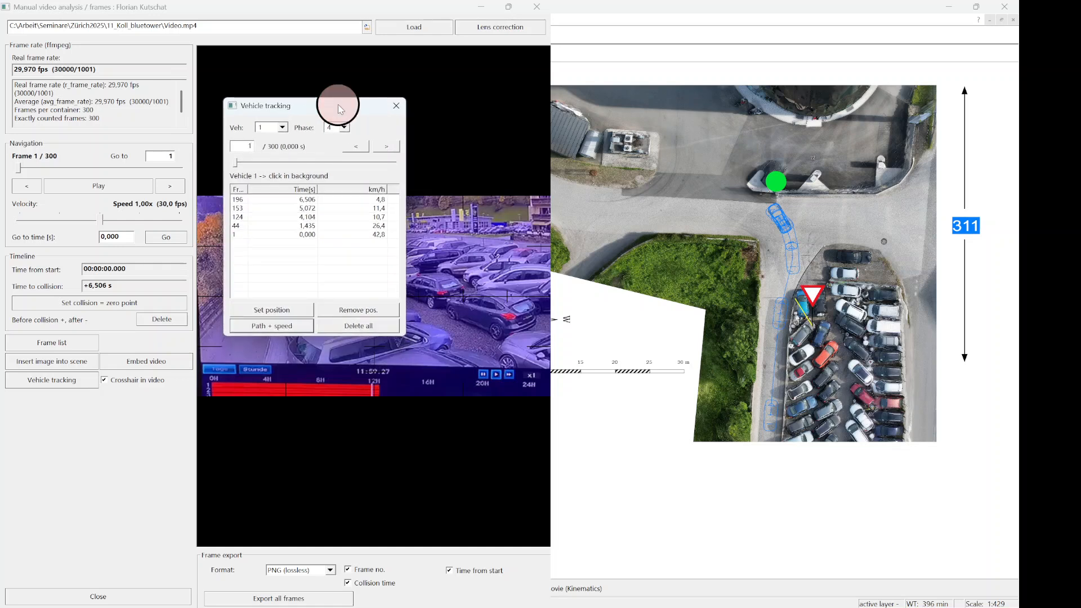
left_click_drag(340, 109, 481, 118)
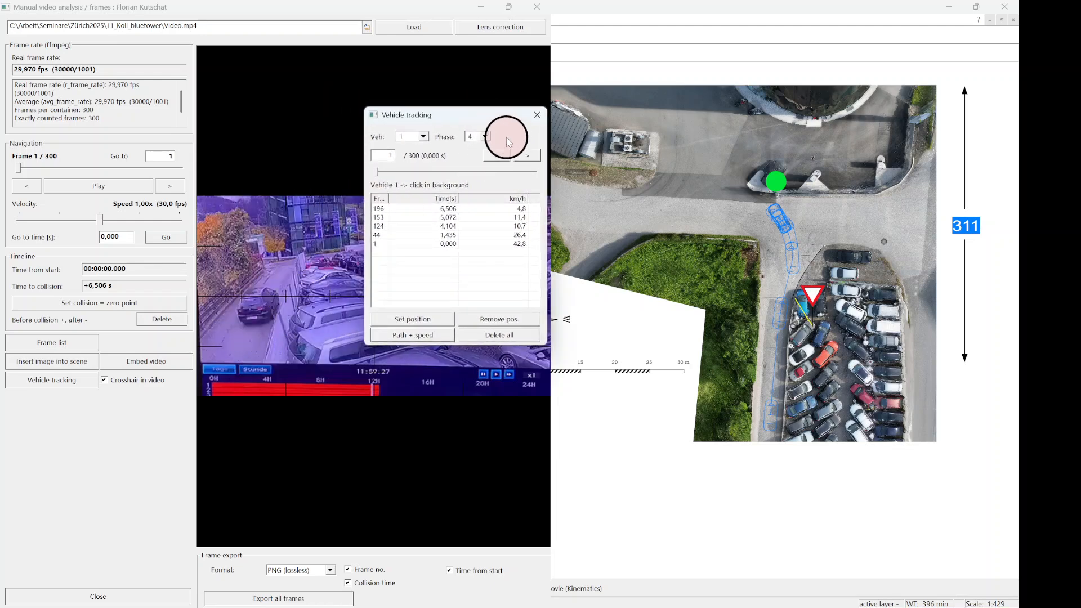
left_click(534, 116)
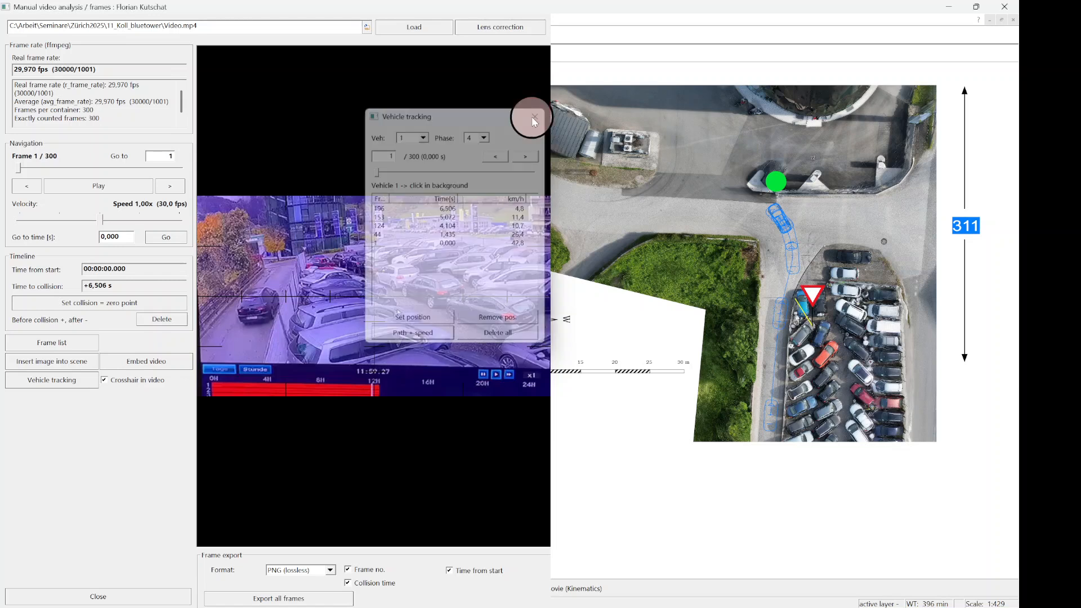
left_click(1007, 7)
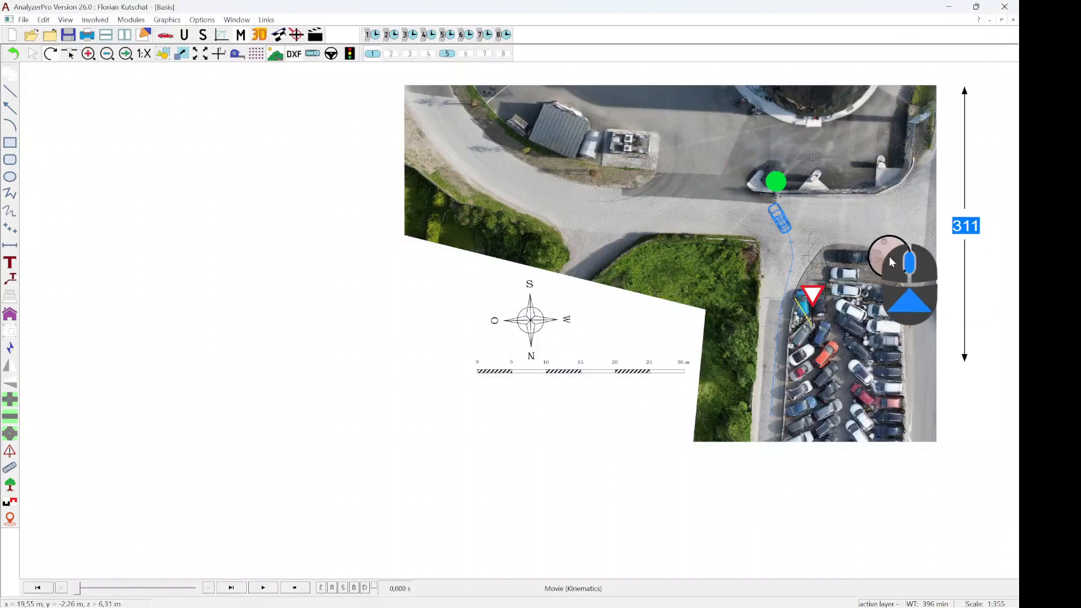
Rewind the kinematics movie to its start and open vehicle 1's distance-time data.
scroll(902, 257, "up", 3)
scroll(358, 311, "down", 1)
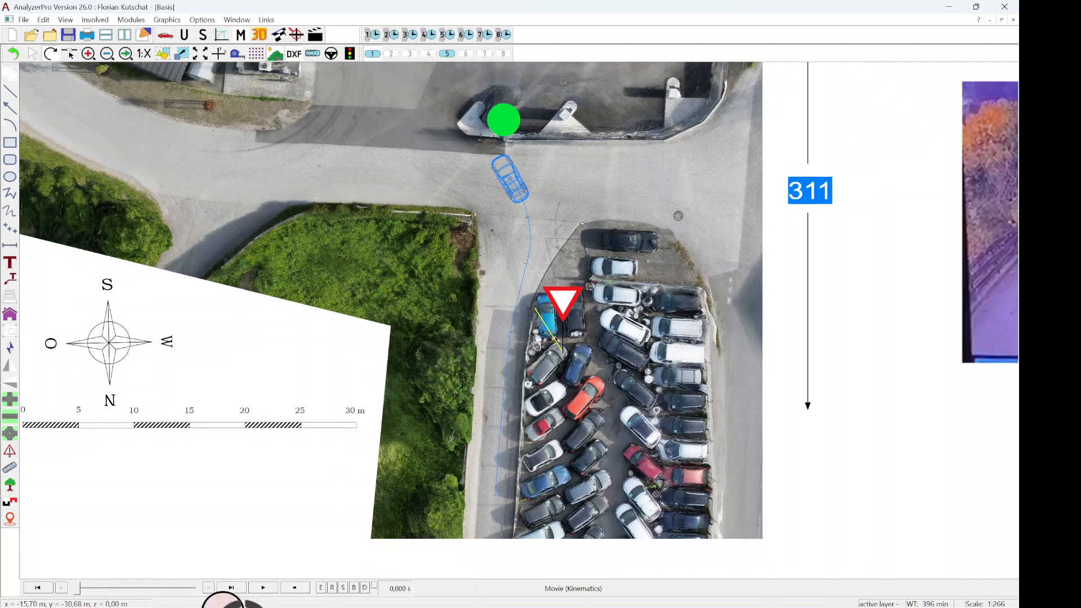
scroll(260, 437, "down", 2)
left_click_drag(861, 338, 794, 317)
left_click(43, 591)
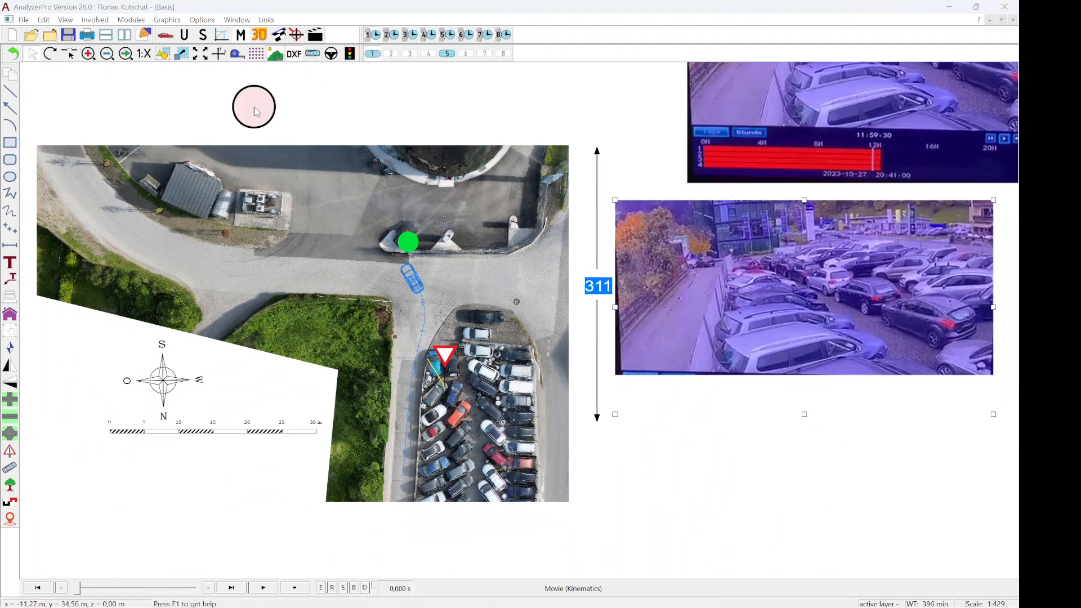
left_click(331, 53)
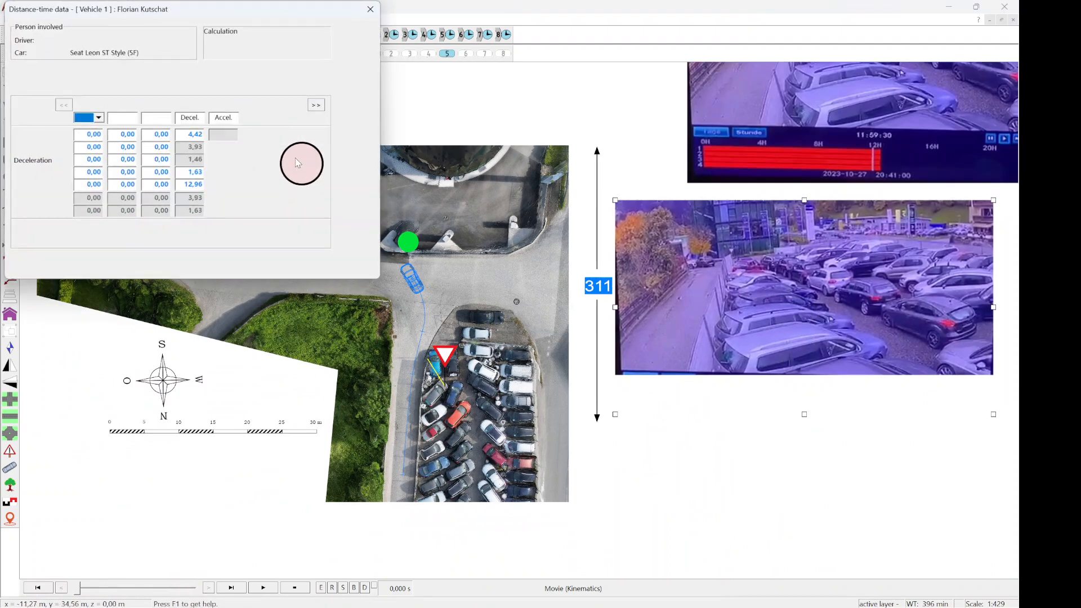
Page through all of vehicle 1's distance-time data and close the data window.
left_click(317, 105)
left_click(316, 105)
left_click(316, 105)
left_click(317, 105)
left_click(349, 38)
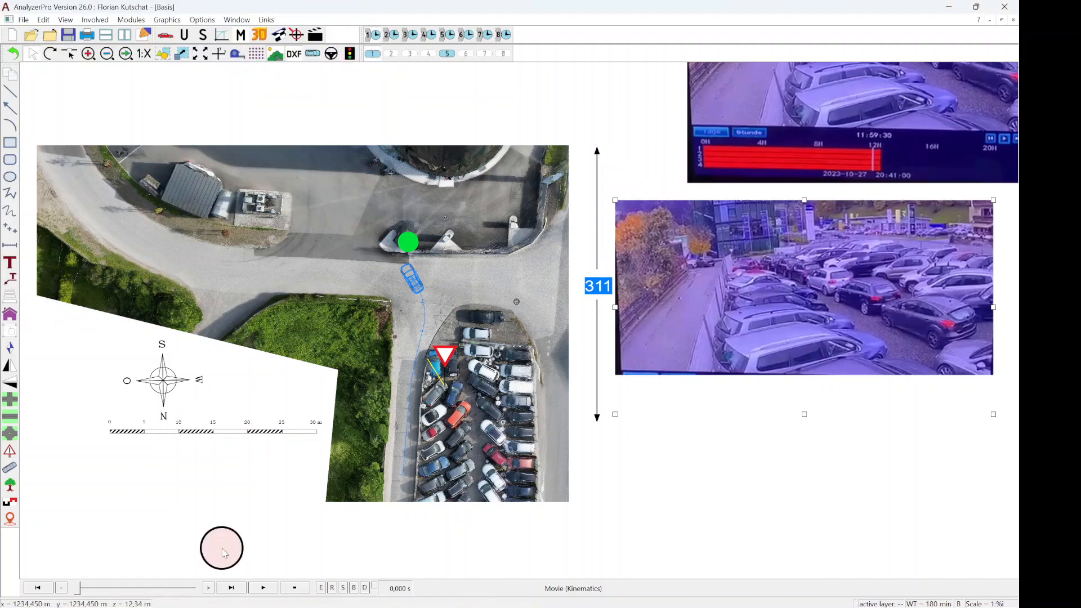
Play the kinematics movie through and compare vehicle 1's motion on the aerial photo with the synchronised video, leaving the video deselected.
left_click(262, 588)
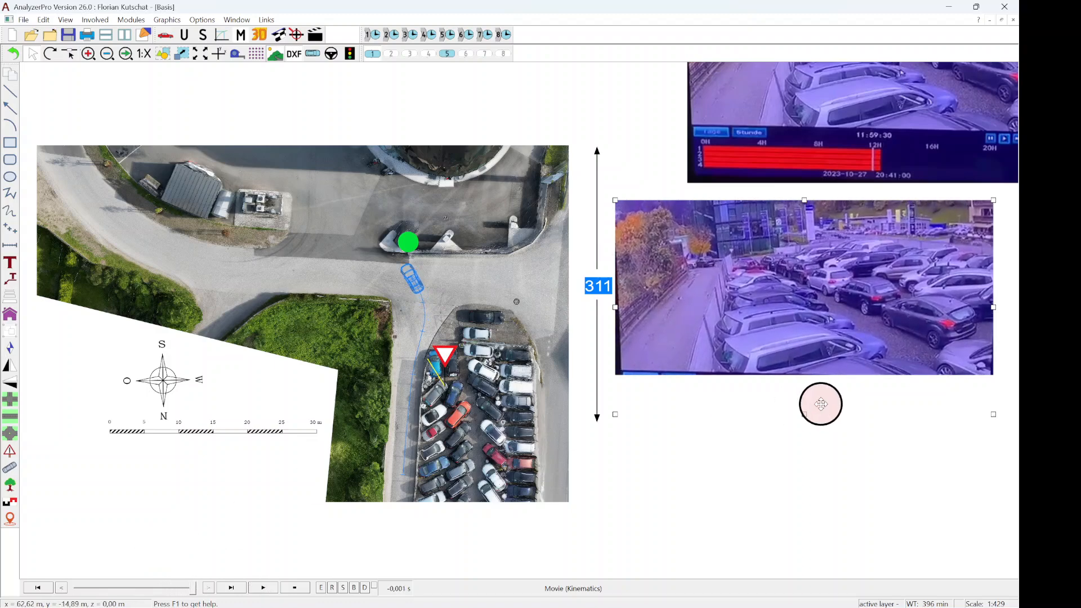
scroll(758, 286, "up", 1)
scroll(688, 314, "up", 2)
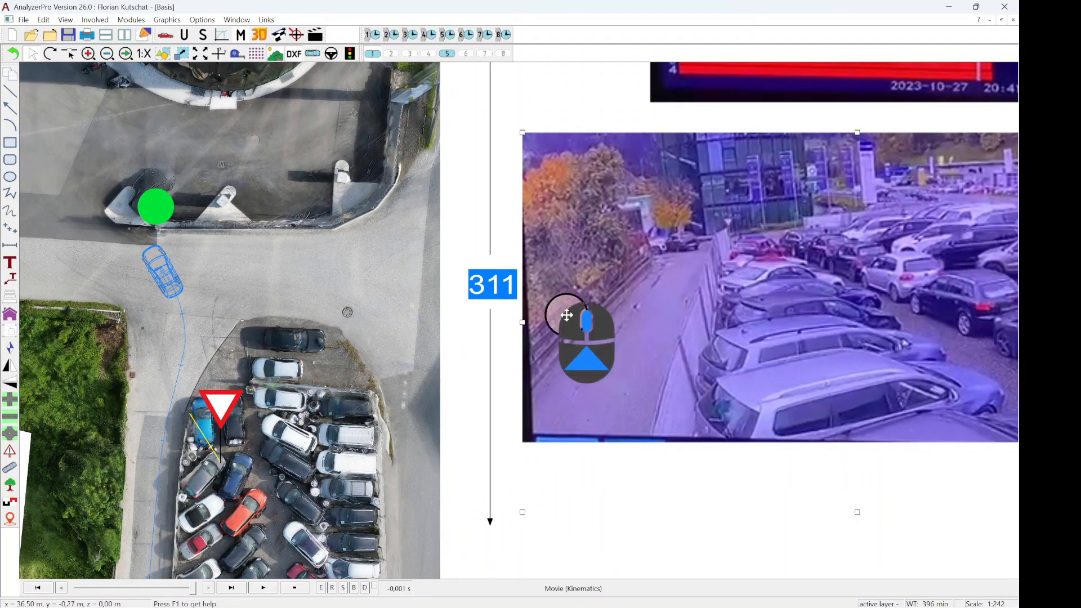
scroll(490, 307, "down", 2)
scroll(266, 508, "down", 3)
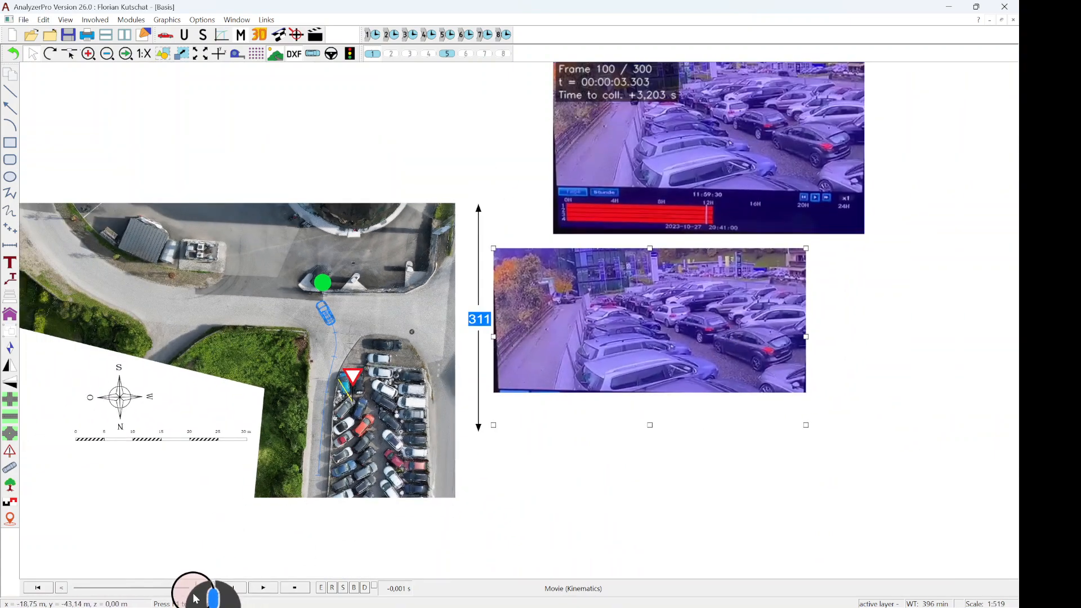
left_click(93, 439)
left_click(139, 485)
left_click_drag(140, 485, 115, 486)
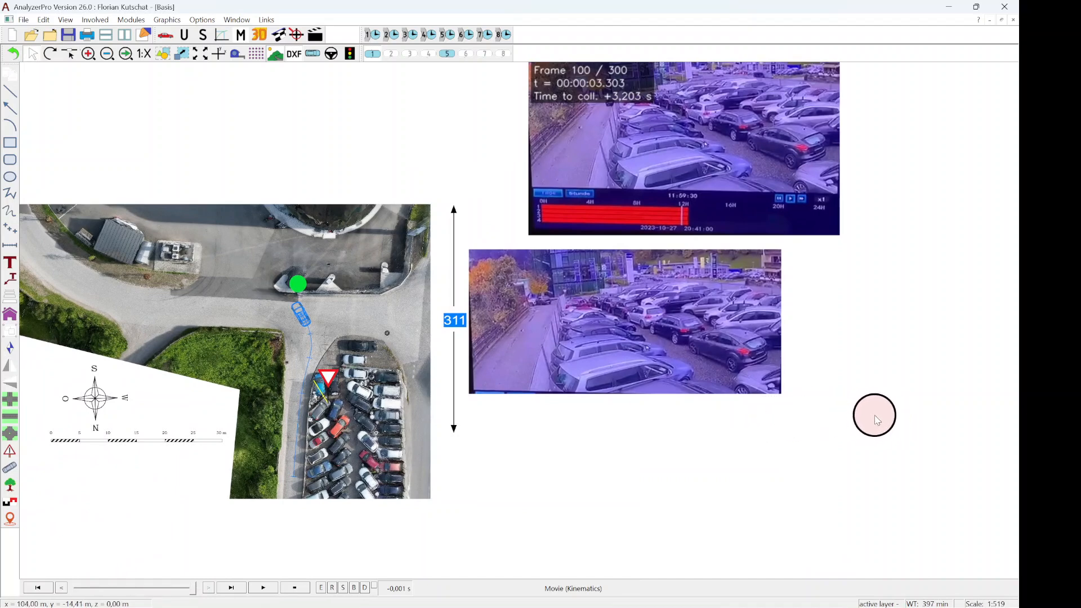
scroll(868, 417, "down", 1)
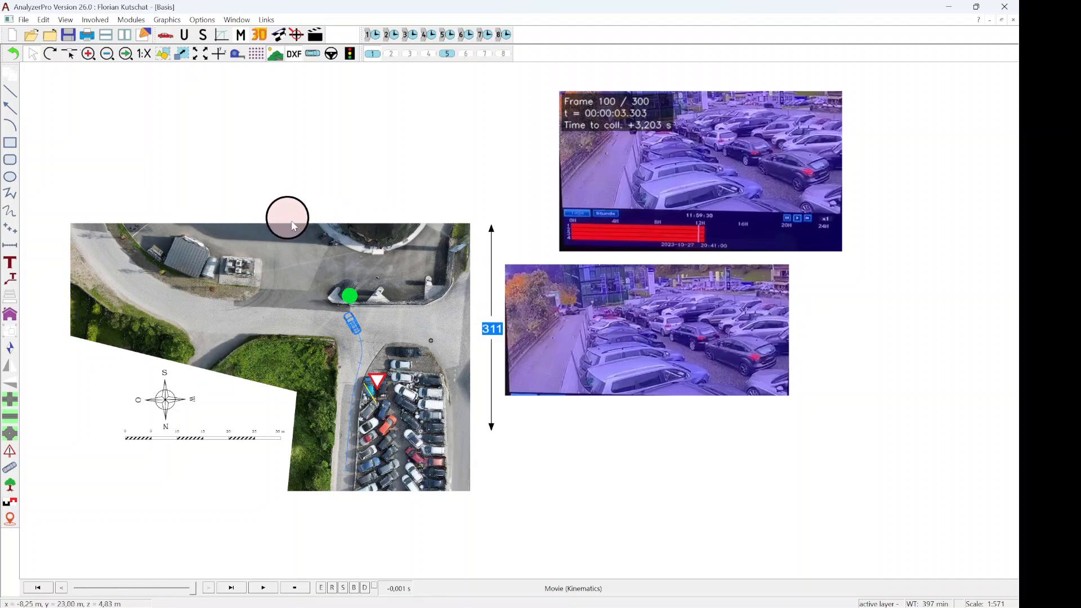
Reopen the manual video analysis for the collision video and bring up its lens correction settings.
left_click(138, 25)
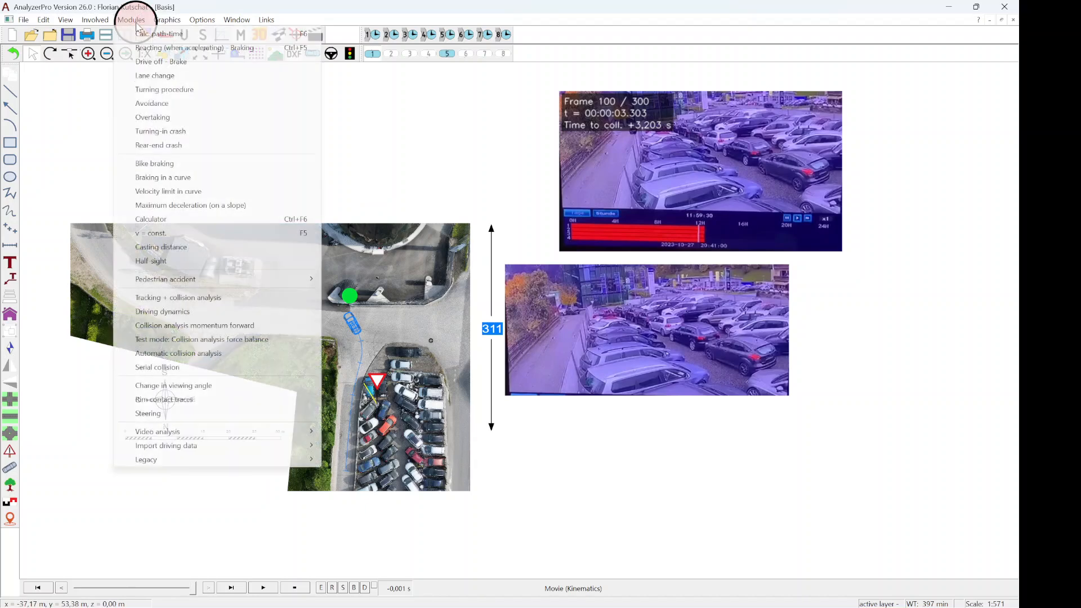
mouse_move(225, 432)
left_click(396, 447)
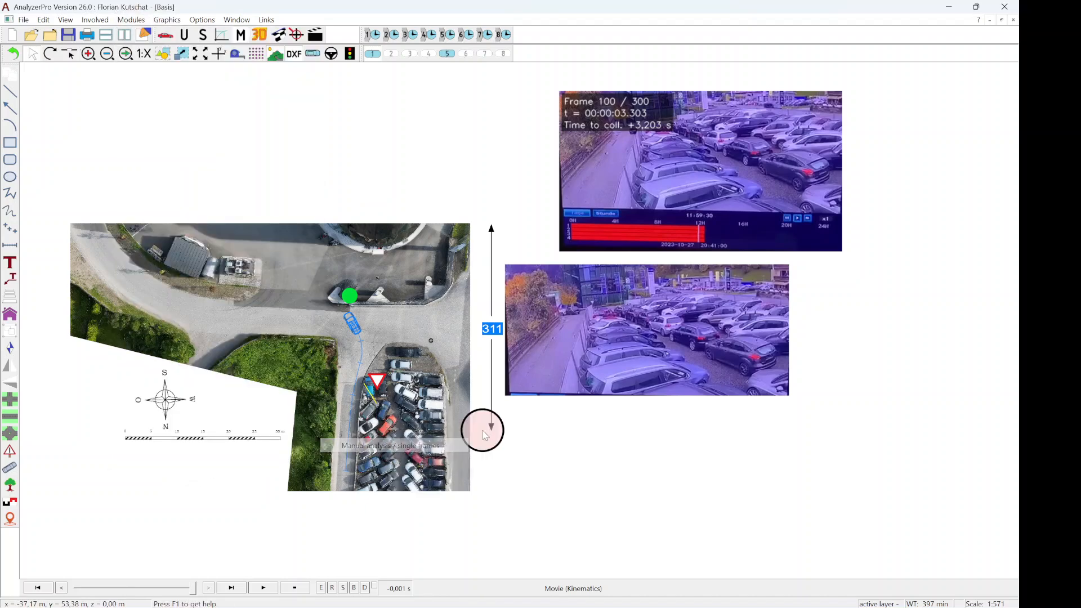
left_click_drag(434, 136, 467, 105)
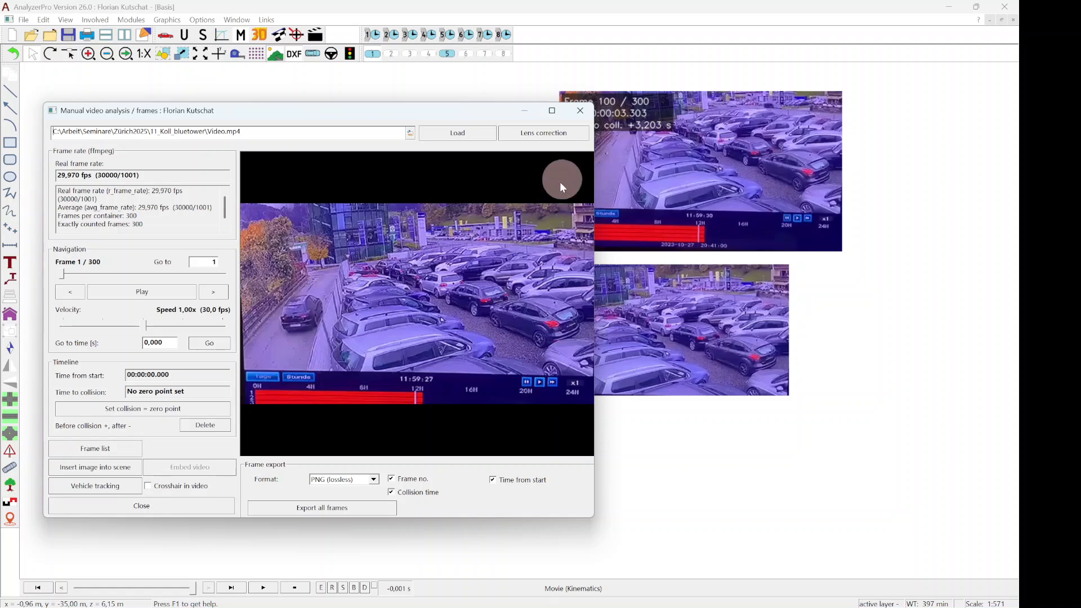
left_click(549, 137)
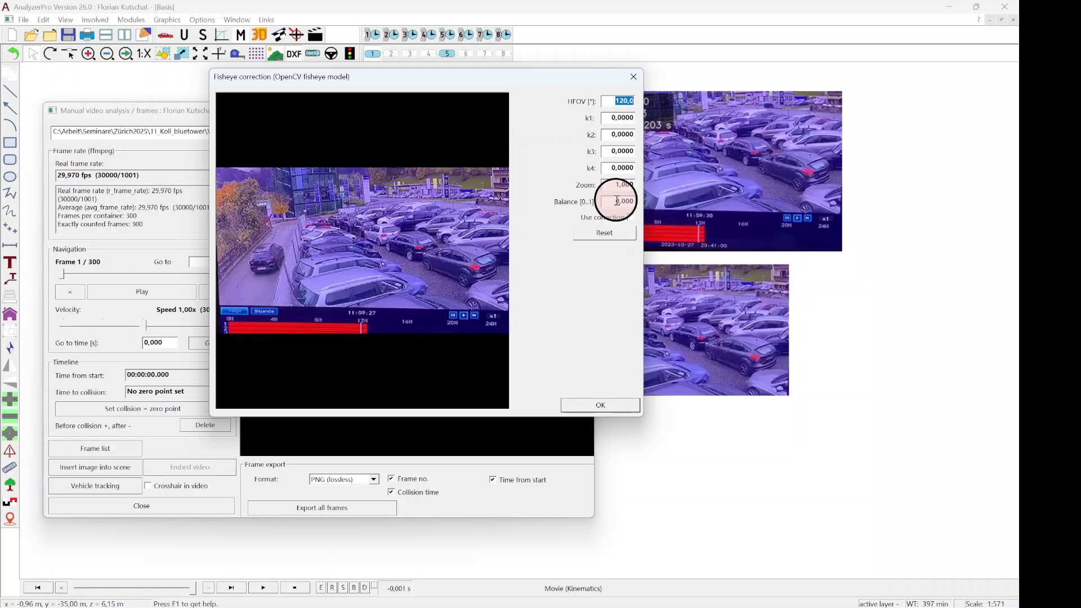
Preview the fisheye correction on the video frame, switch it off again, and close the lens correction and video analysis windows.
left_click(629, 221)
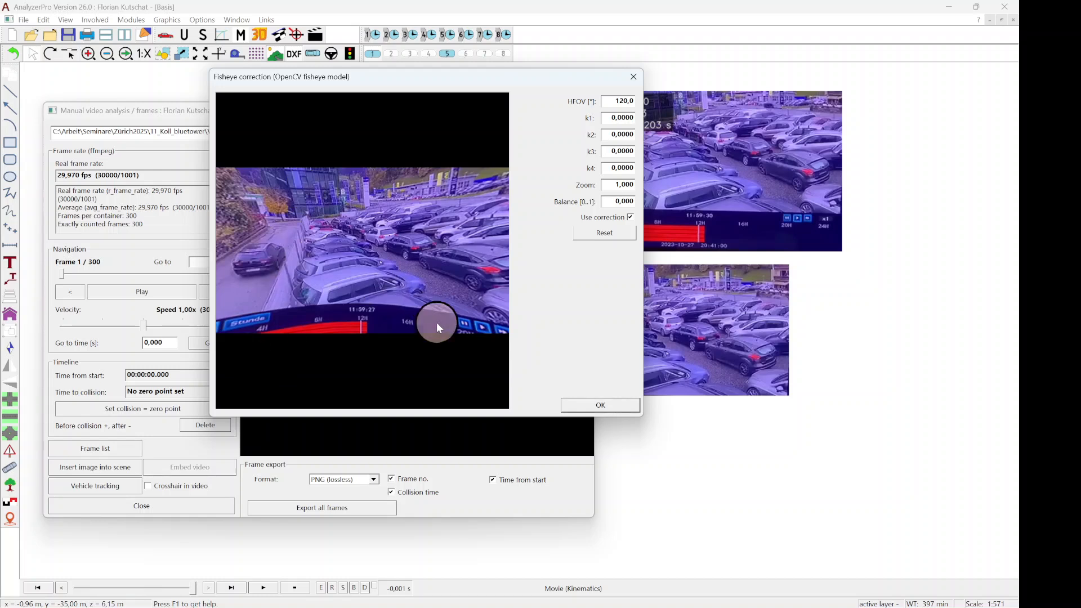
left_click(630, 218)
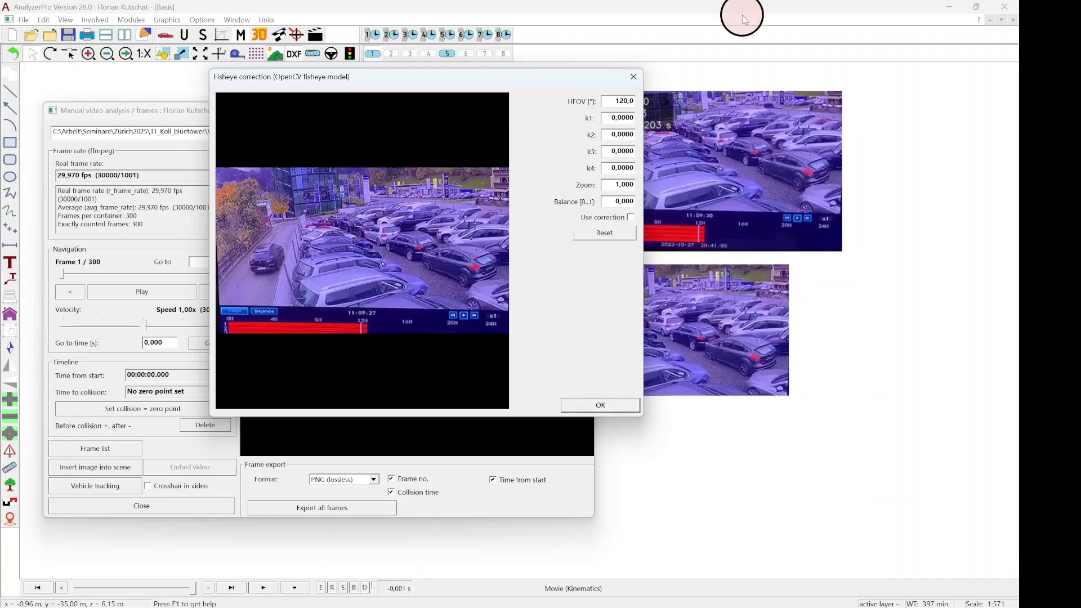
left_click(634, 78)
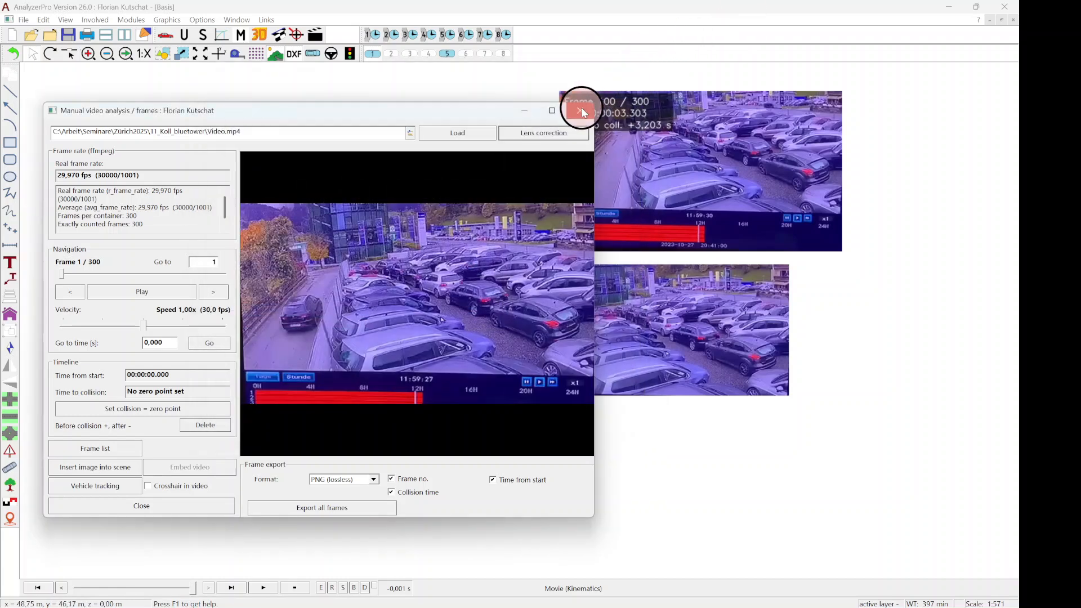
left_click(581, 110)
scroll(535, 327, "down", 3)
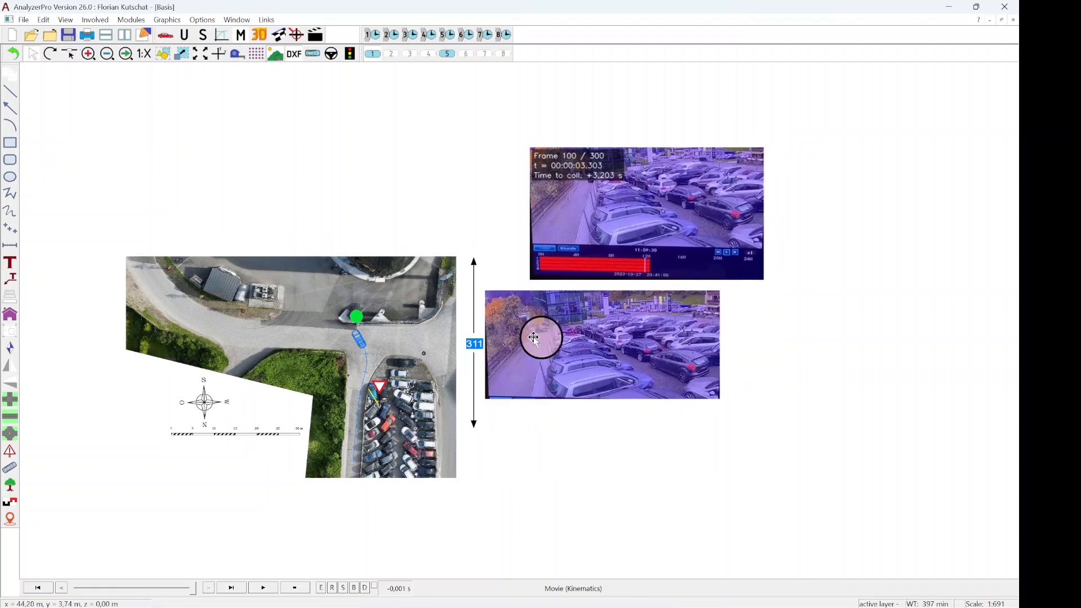